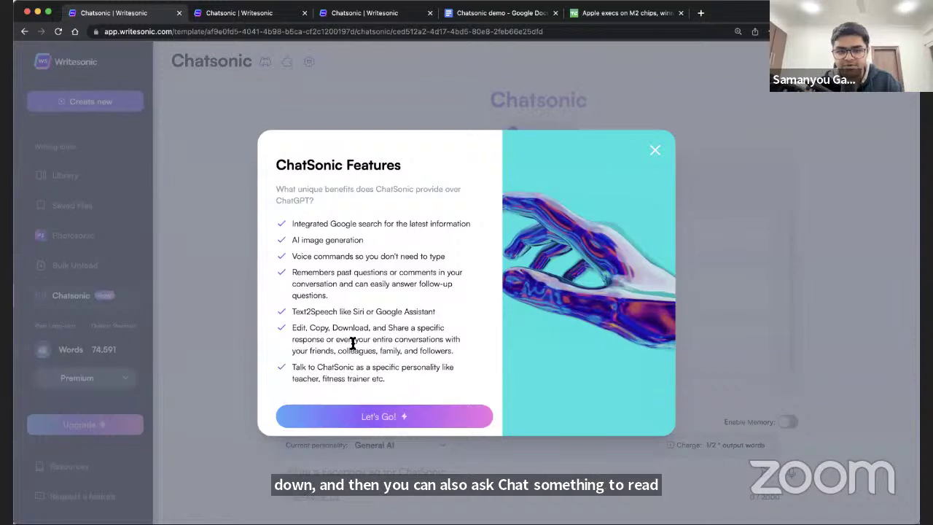
Step: Close the ChatSonic Features overview and look through the available personalities, keeping General AI selected
{"action": "left_click_drag", "start_coordinate": [400, 368], "coordinate": [404, 379]}
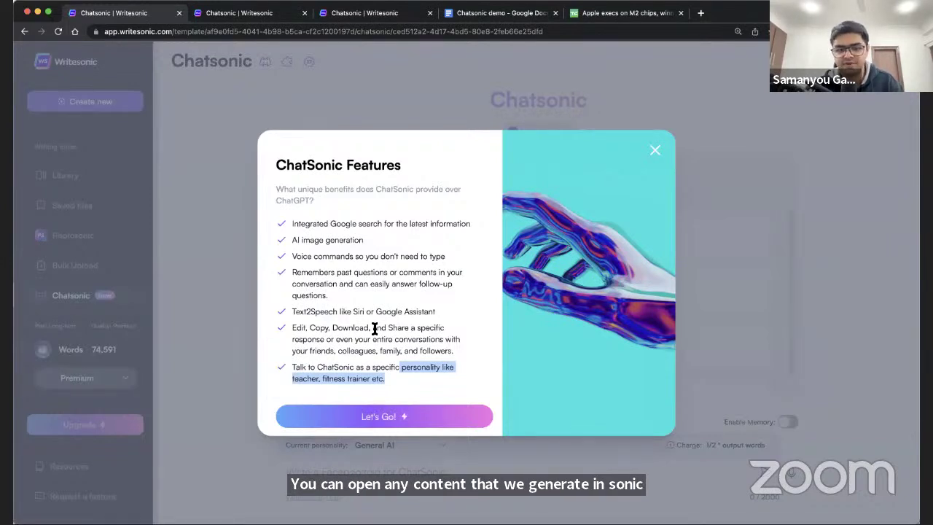
{"action": "left_click", "coordinate": [772, 91]}
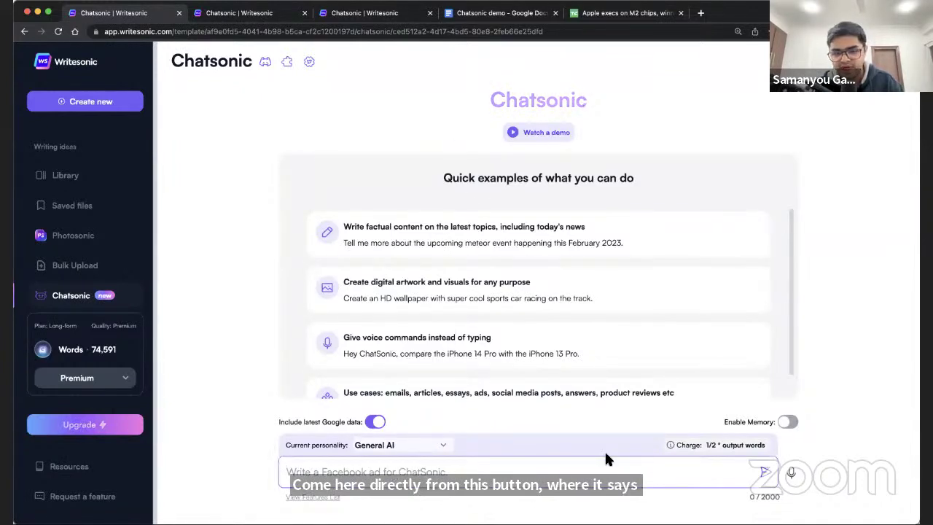
{"action": "left_click", "coordinate": [421, 446]}
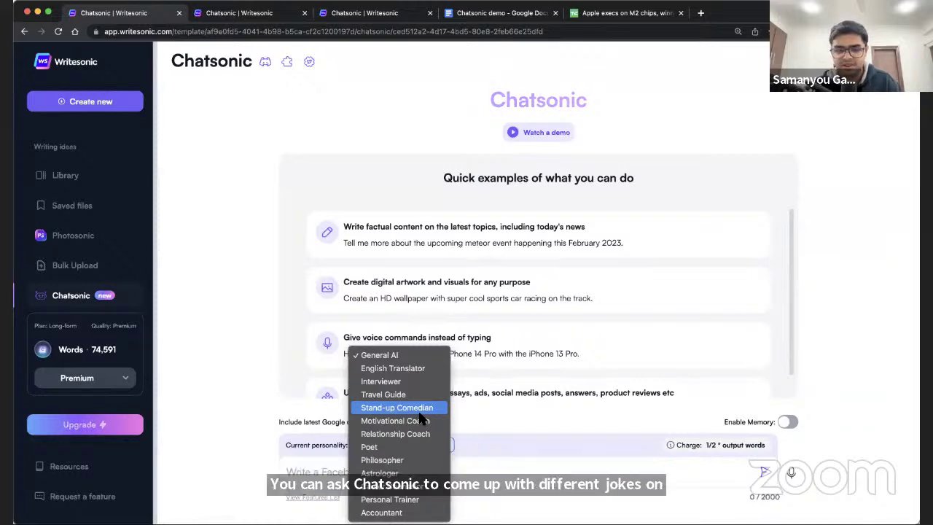
{"action": "left_click", "coordinate": [391, 356]}
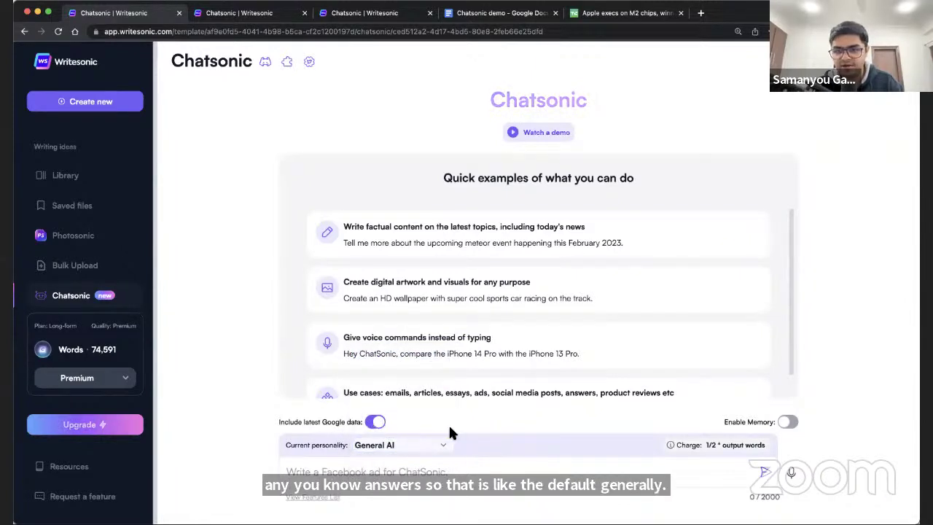
Step: Switch the inclusion of latest Google data off and back on, and enable memory for the chat
{"action": "left_click", "coordinate": [375, 422]}
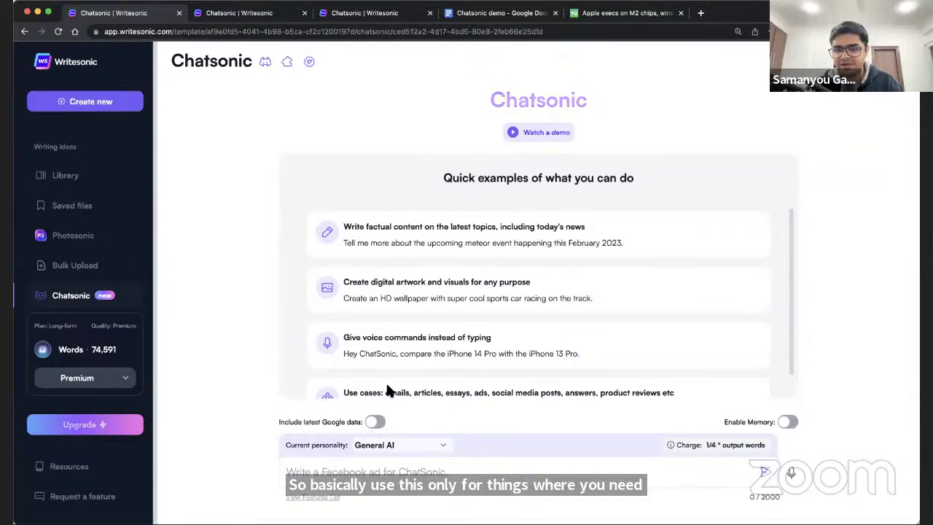
{"action": "scroll", "coordinate": [393, 393], "scroll_direction": "down", "scroll_amount": 1}
{"action": "scroll", "coordinate": [434, 276], "scroll_direction": "up", "scroll_amount": 1}
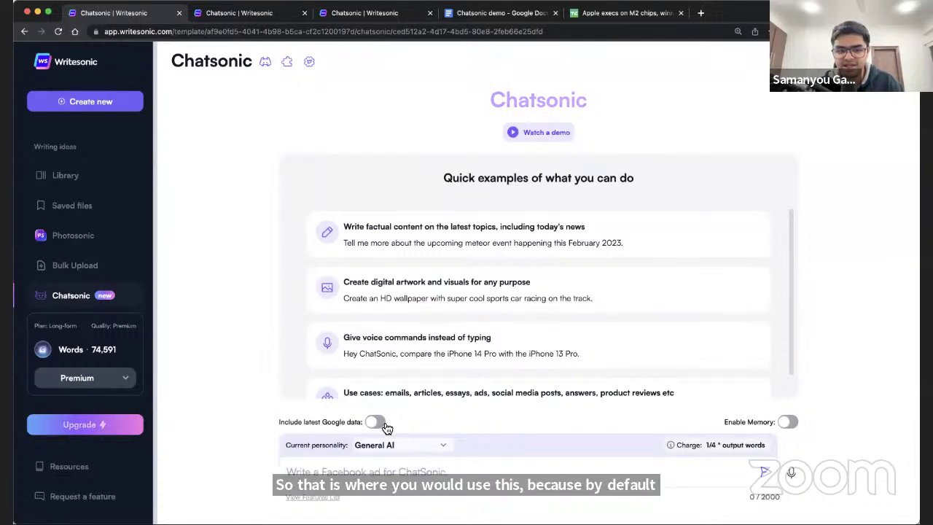
{"action": "scroll", "coordinate": [409, 382], "scroll_direction": "down", "scroll_amount": 1}
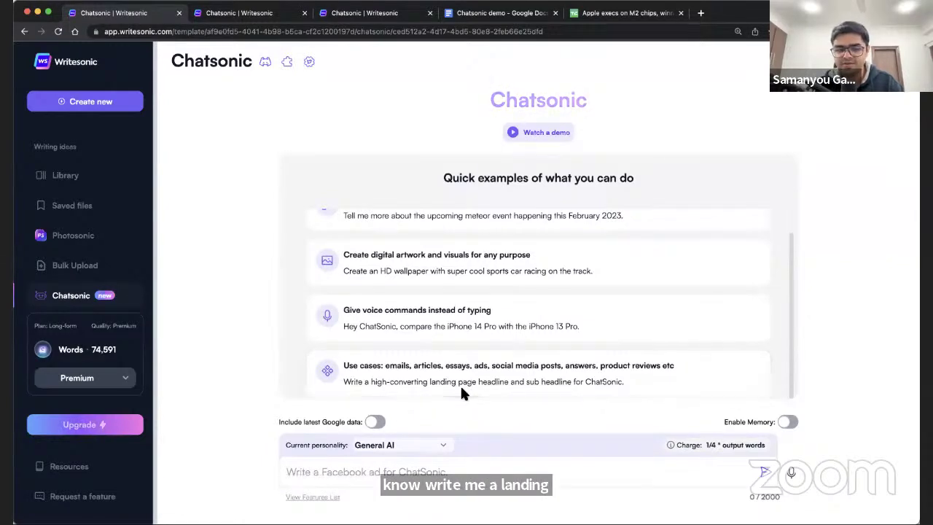
{"action": "left_click", "coordinate": [375, 422]}
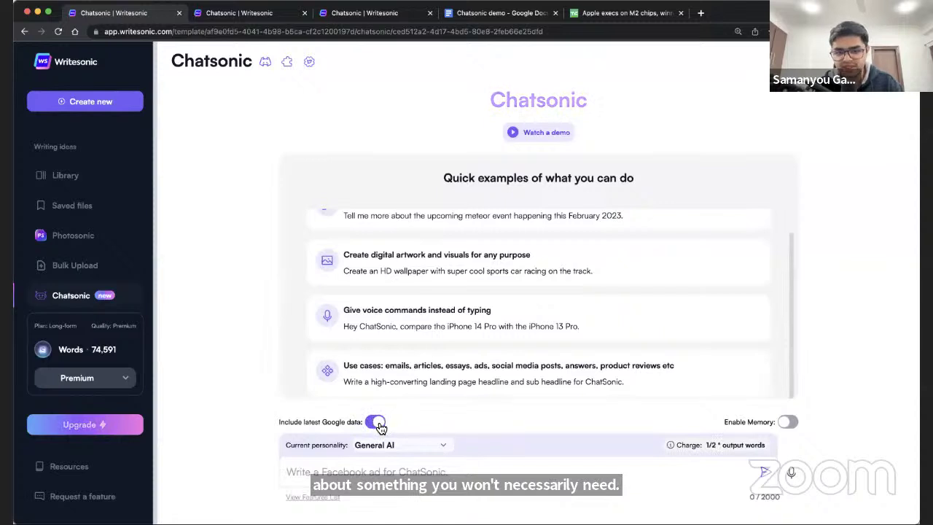
{"action": "left_click", "coordinate": [789, 423]}
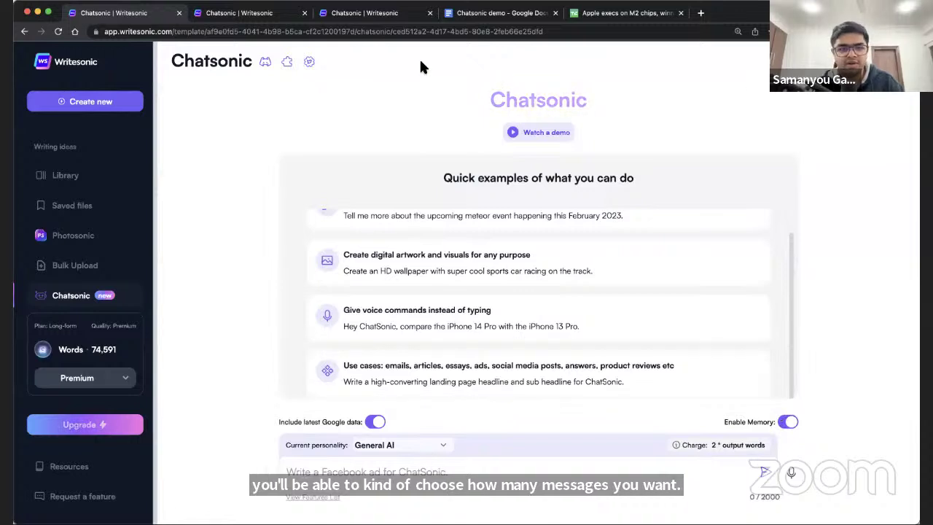
Step: View the ChatSonic extension's page in the Chrome Web Store and close it
{"action": "left_click", "coordinate": [287, 64]}
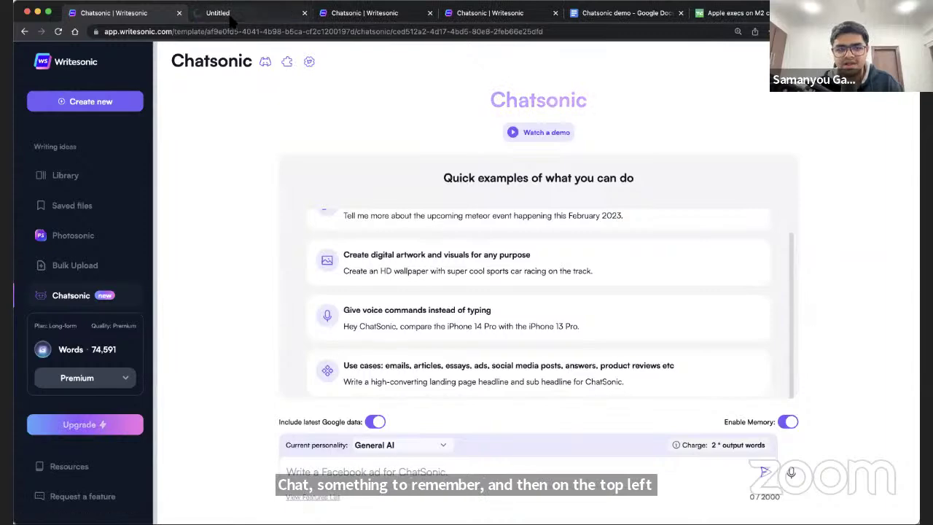
{"action": "left_click", "coordinate": [230, 22]}
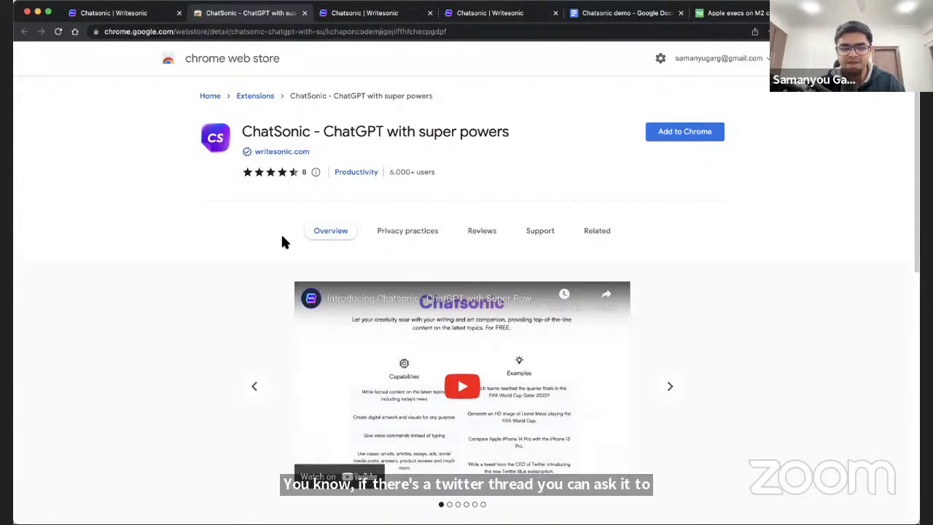
{"action": "key", "text": "super+w"}
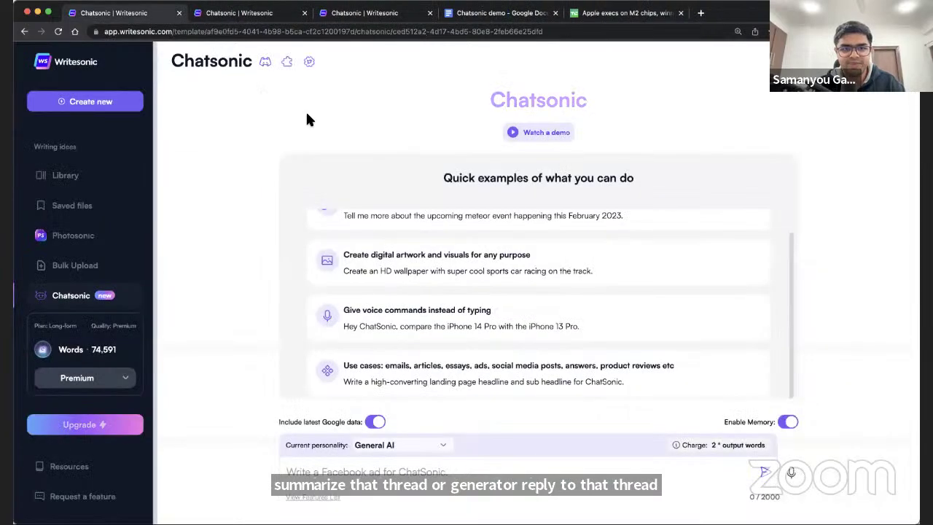
Step: View the ChatSonic profile and its recent tweets on Twitter, and close the page
{"action": "left_click", "coordinate": [311, 65]}
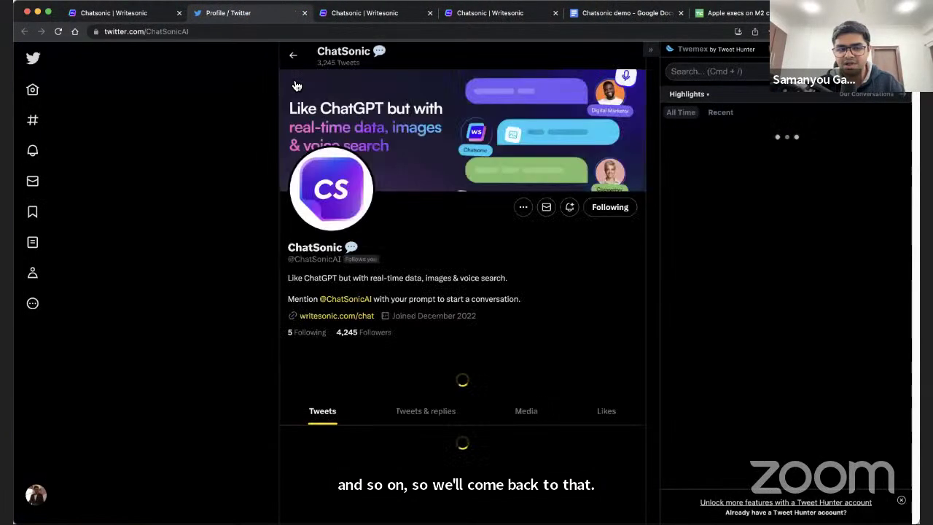
{"action": "scroll", "coordinate": [371, 334], "scroll_direction": "down", "scroll_amount": 1}
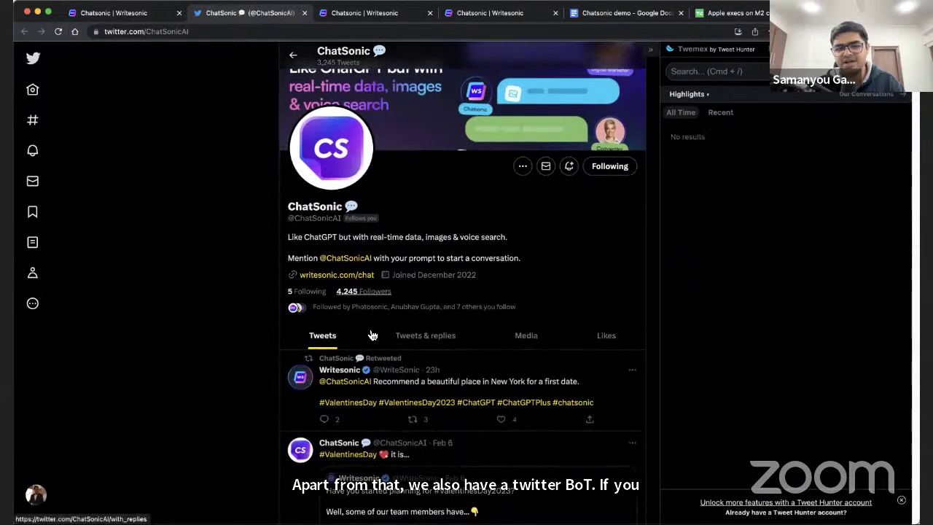
{"action": "scroll", "coordinate": [406, 369], "scroll_direction": "down", "scroll_amount": 2}
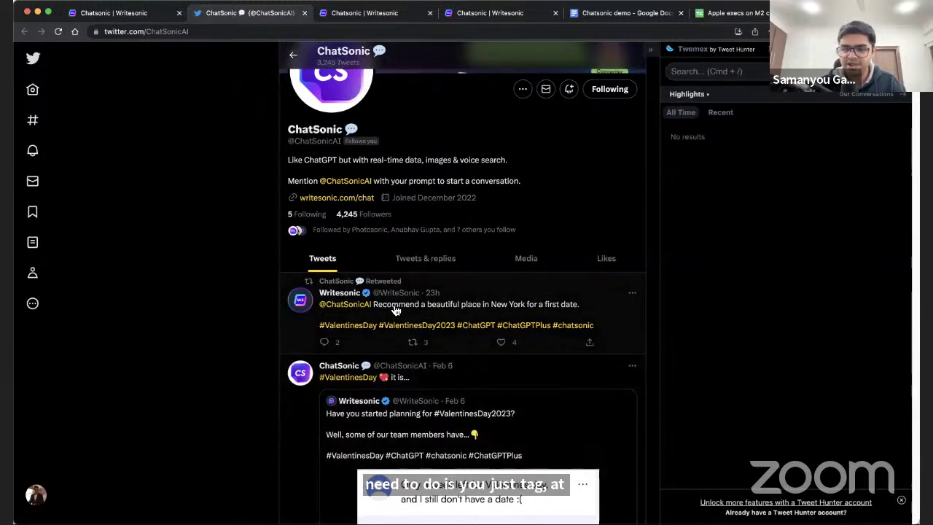
{"action": "key", "text": "super+w"}
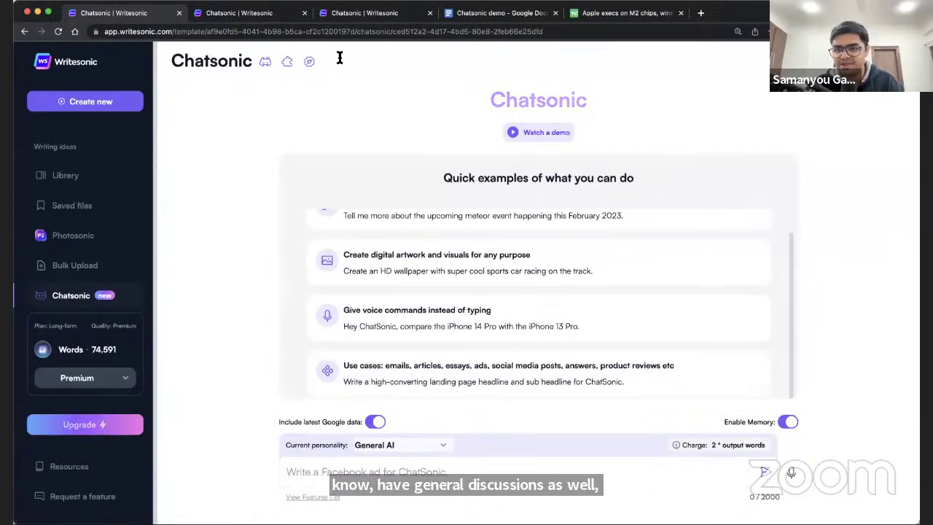
Step: Review the location and image source options in the Chatsonic settings, keeping United States and Stable Diffusion
{"action": "left_click", "coordinate": [309, 61]}
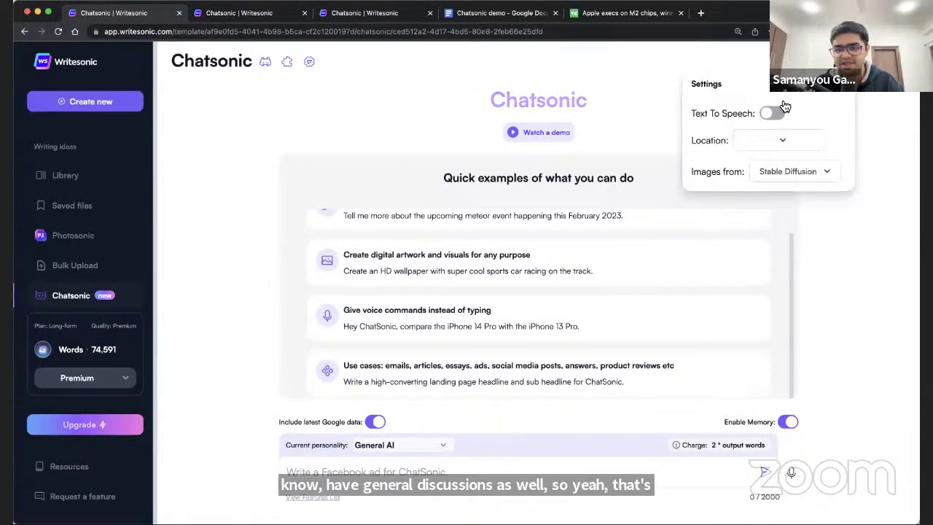
{"action": "left_click", "coordinate": [769, 141]}
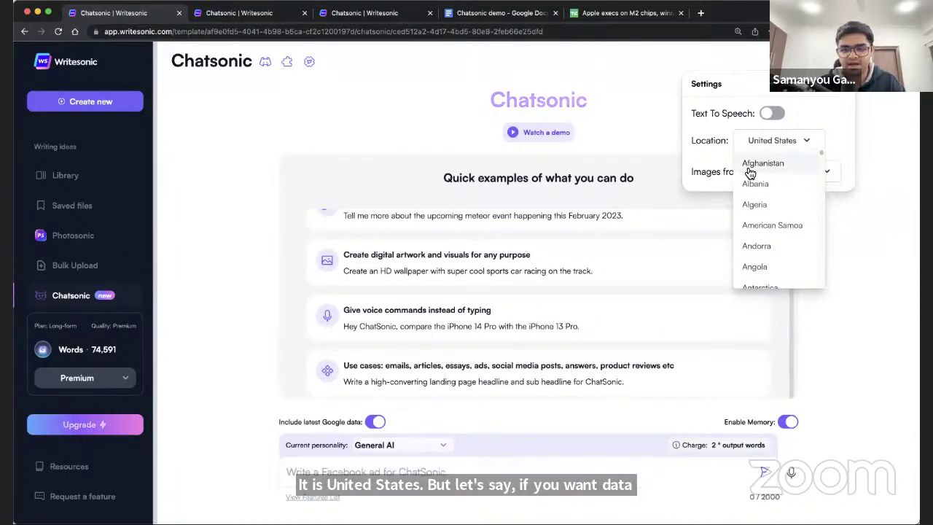
{"action": "left_click", "coordinate": [722, 145]}
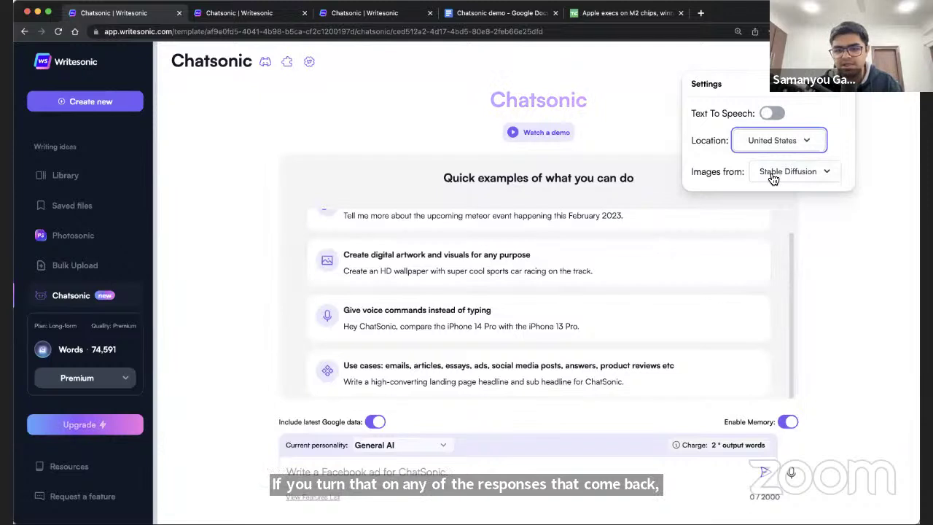
{"action": "left_click", "coordinate": [728, 174]}
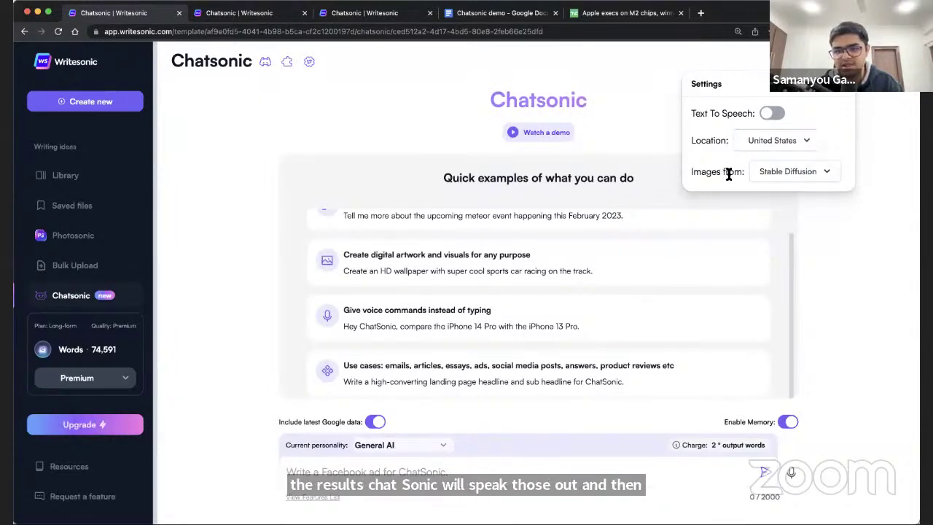
{"action": "left_click", "coordinate": [771, 179]}
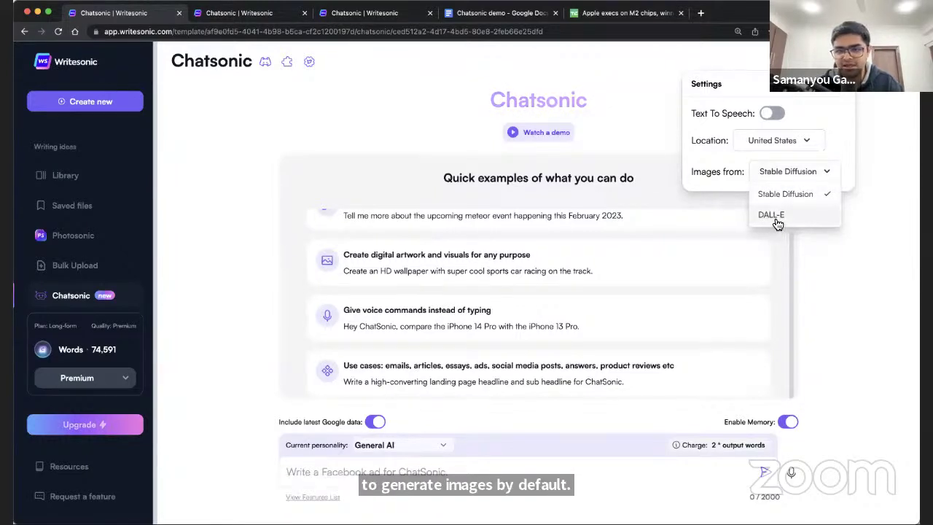
{"action": "left_click", "coordinate": [713, 166]}
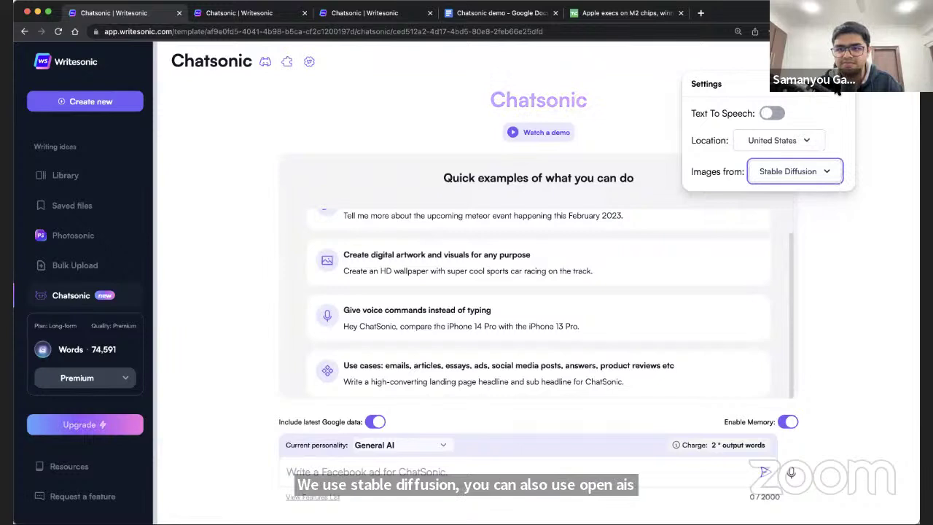
{"action": "mouse_move", "coordinate": [849, 64]}
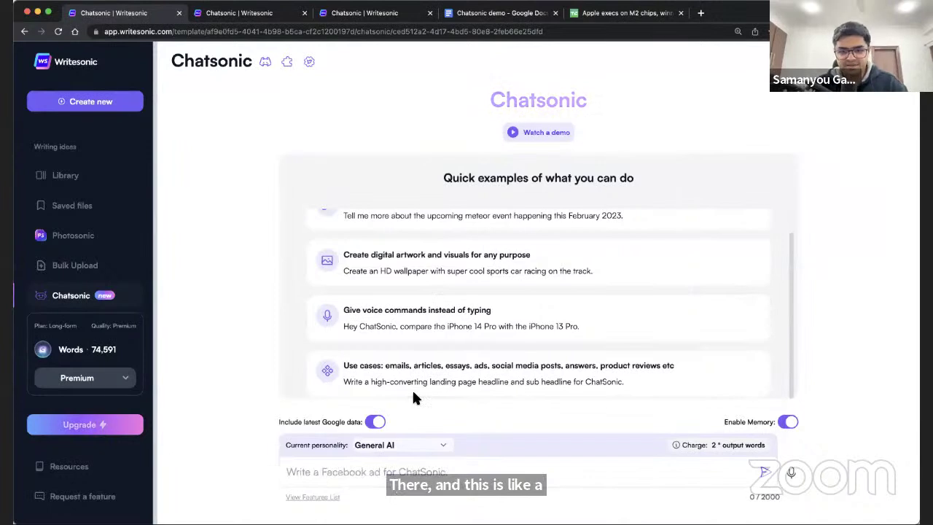
Step: Send the example prompt "Tell me more about the upcoming meteor event happening this February 2023."
{"action": "scroll", "coordinate": [481, 301], "scroll_direction": "up", "scroll_amount": 1}
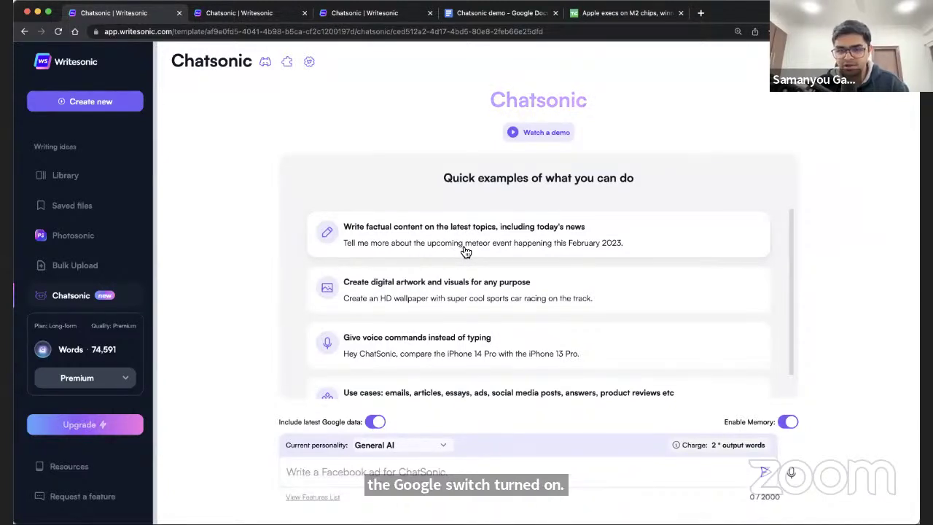
{"action": "left_click", "coordinate": [489, 249]}
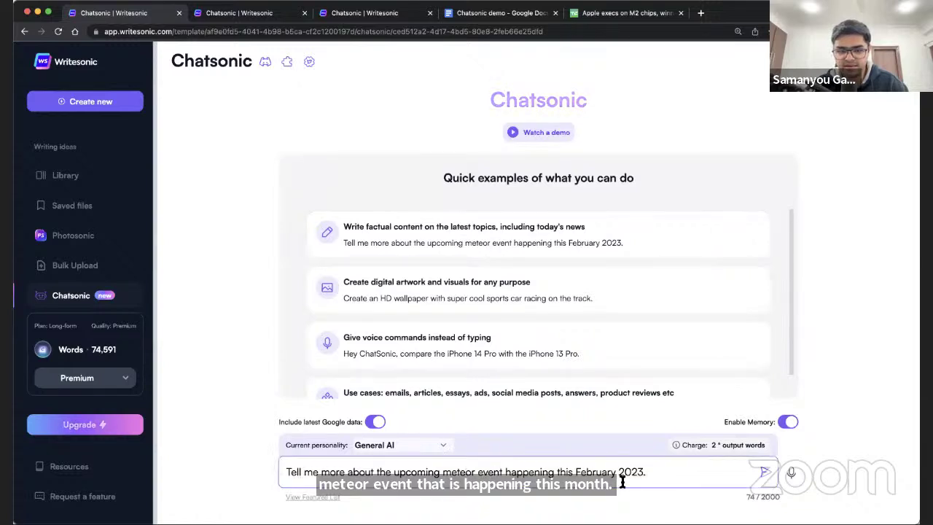
{"action": "left_click", "coordinate": [767, 474]}
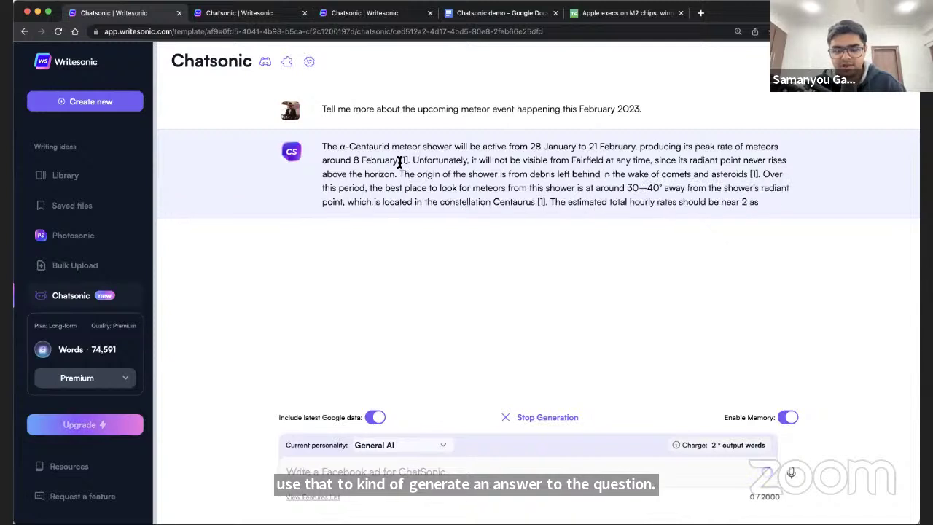
Step: Read the generated answer about the February meteor event, highlighting its opening sentence and main paragraph
{"action": "left_click_drag", "start_coordinate": [402, 160], "coordinate": [322, 145]}
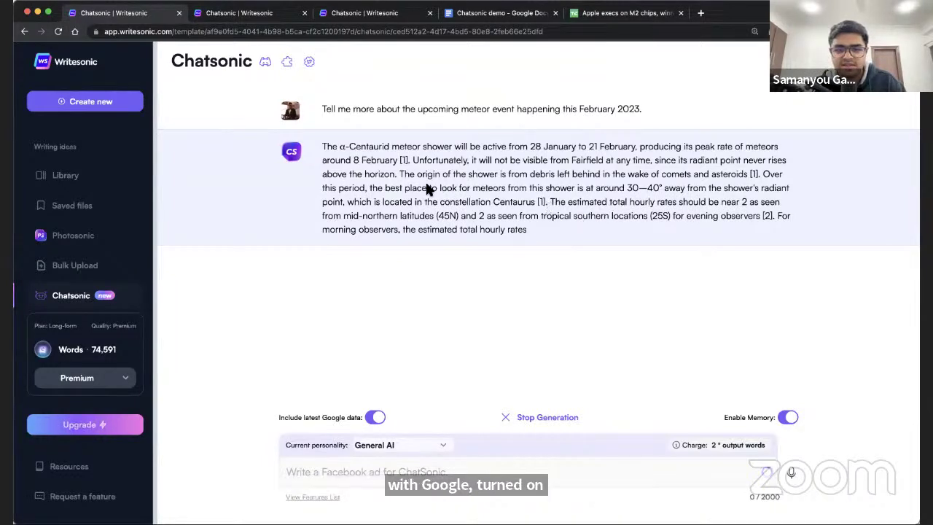
{"action": "left_click", "coordinate": [401, 160]}
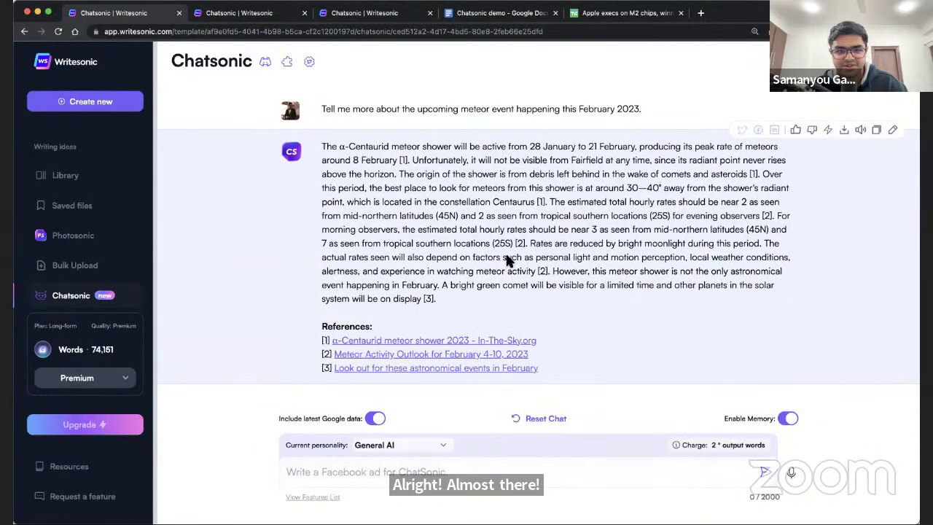
{"action": "left_click_drag", "start_coordinate": [339, 148], "coordinate": [453, 299]}
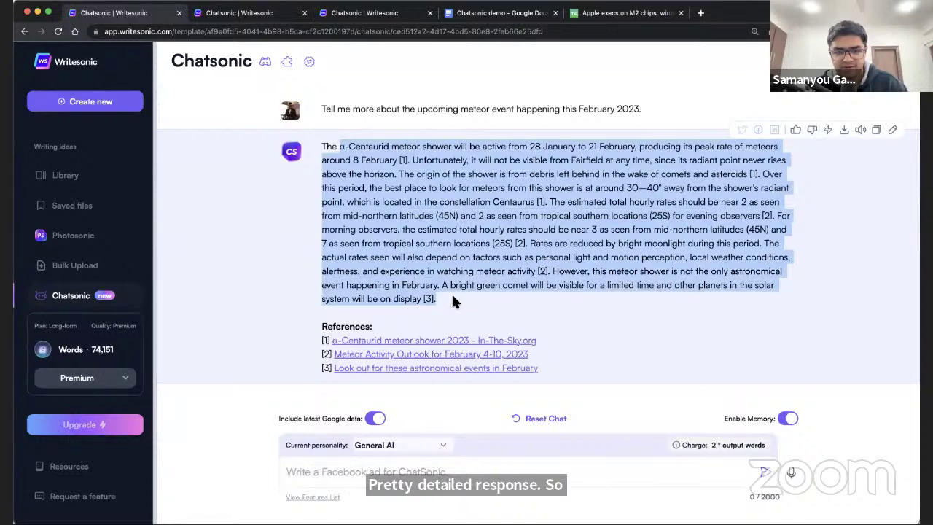
{"action": "left_click", "coordinate": [452, 297]}
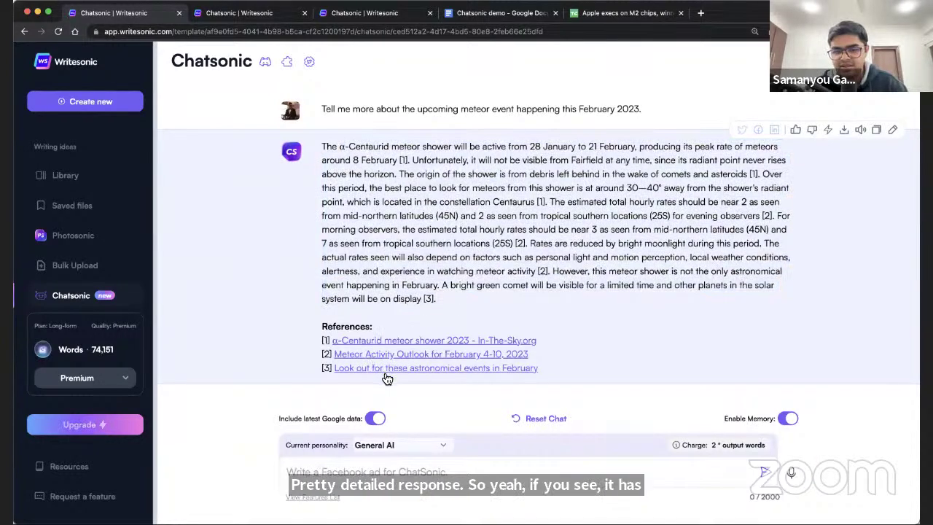
Step: Open all three reference links below the meteor answer in separate browser tabs
{"action": "left_click", "coordinate": [373, 340], "text": "super"}
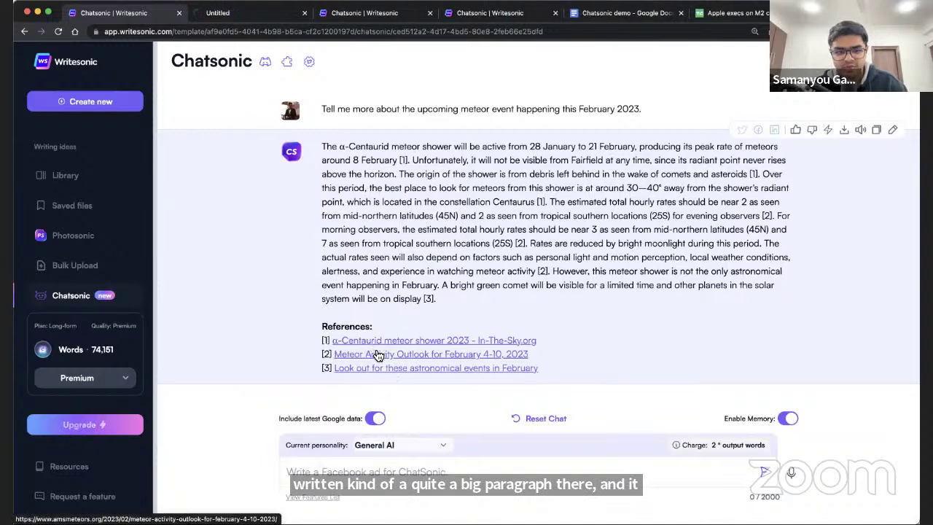
{"action": "left_click", "coordinate": [347, 354], "text": "super"}
{"action": "left_click", "coordinate": [375, 368], "text": "super"}
Step: Skim the In-The-Sky.org meteor shower article and the American Meteor Society activity outlook, closing each one
{"action": "left_click", "coordinate": [218, 13]}
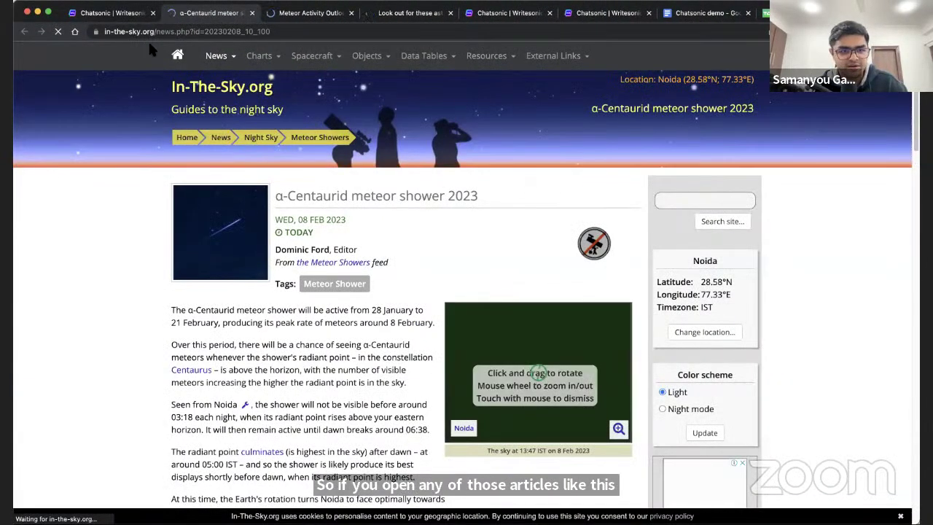
{"action": "scroll", "coordinate": [290, 273], "scroll_direction": "down", "scroll_amount": 5}
{"action": "key", "text": "super+w"}
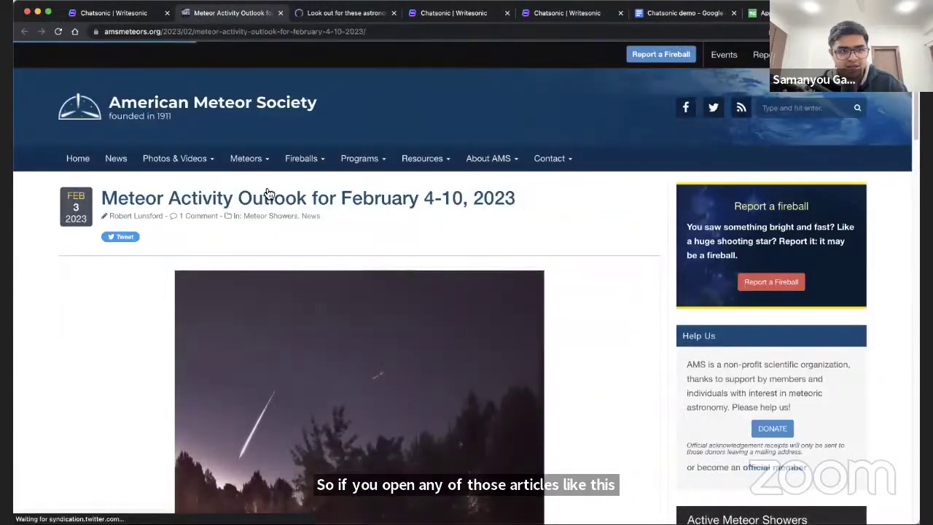
{"action": "scroll", "coordinate": [198, 87], "scroll_direction": "down", "scroll_amount": 3}
{"action": "scroll", "coordinate": [199, 87], "scroll_direction": "up", "scroll_amount": 1}
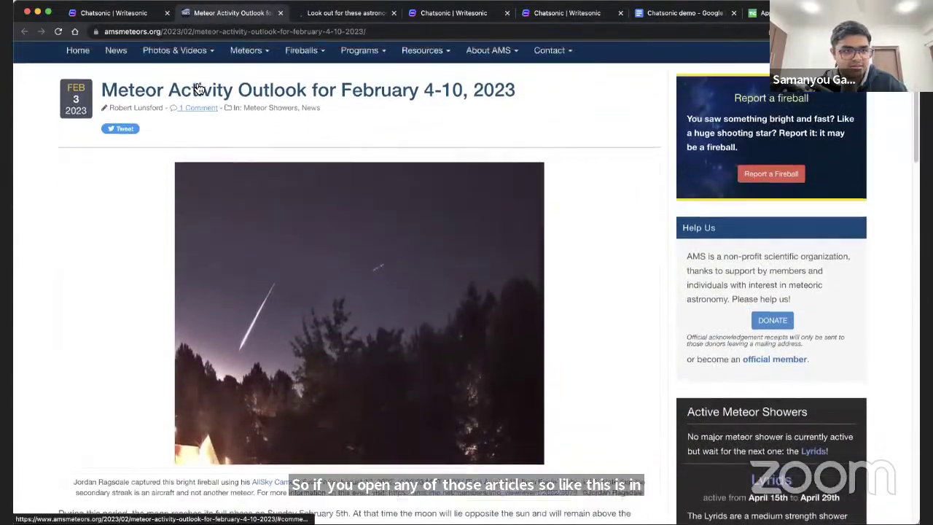
{"action": "scroll", "coordinate": [202, 94], "scroll_direction": "down", "scroll_amount": 5}
{"action": "key", "text": "super+w"}
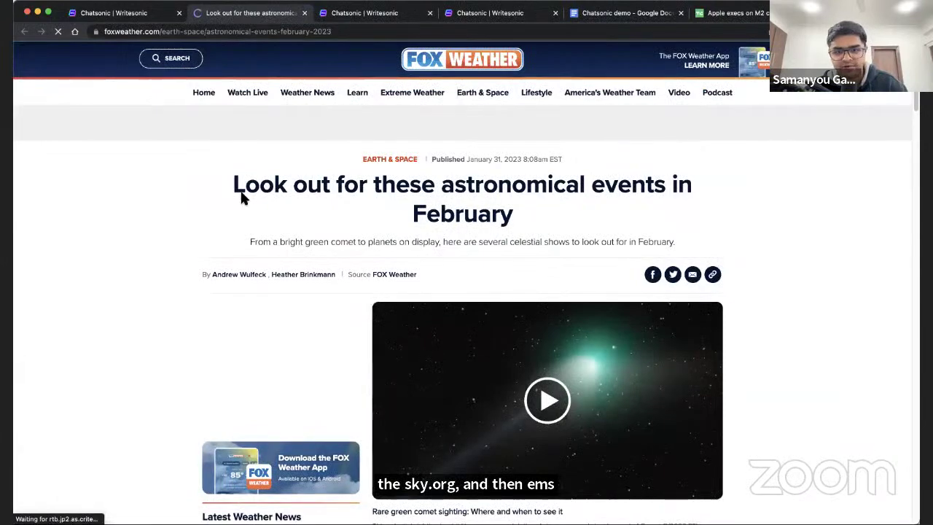
Step: Skim the FOX Weather article on February's astronomical events and close it to return to the chat
{"action": "scroll", "coordinate": [342, 197], "scroll_direction": "down", "scroll_amount": 5}
{"action": "scroll", "coordinate": [346, 198], "scroll_direction": "up", "scroll_amount": 5}
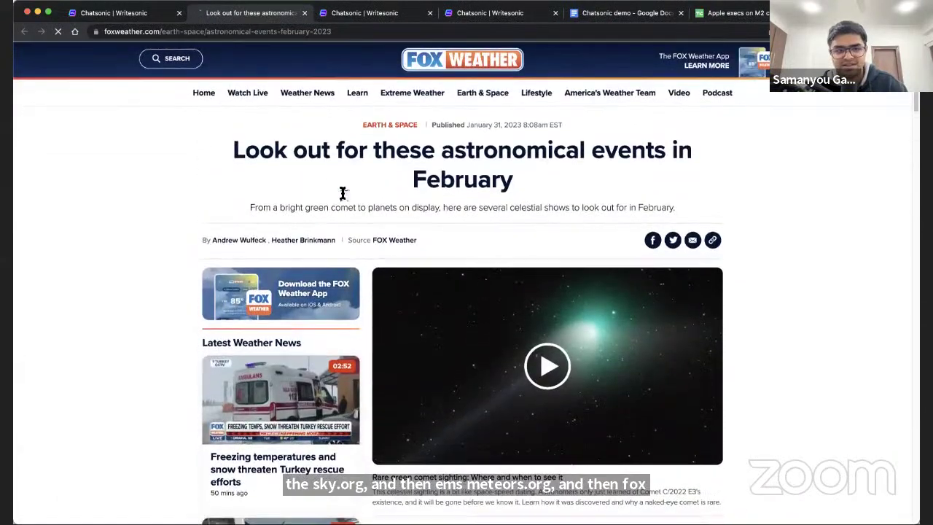
{"action": "key", "text": "super+w"}
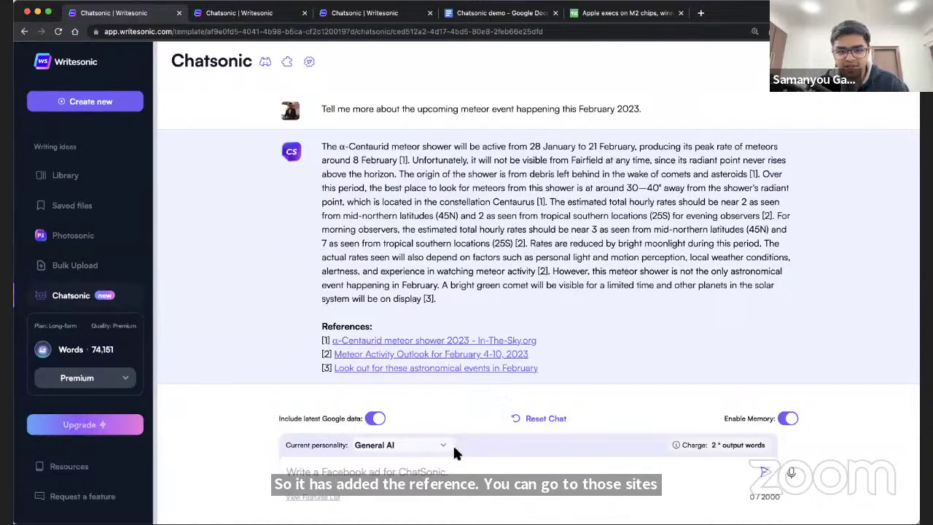
Step: Switch memory off and back on, and send the follow-up question "will it be visible in United Kingdom?"
{"action": "left_click", "coordinate": [792, 425]}
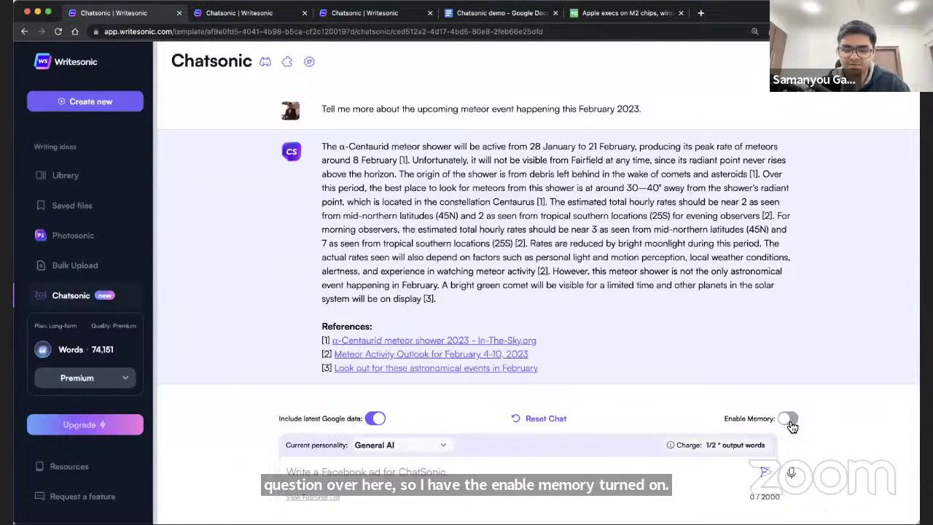
{"action": "left_click", "coordinate": [791, 423]}
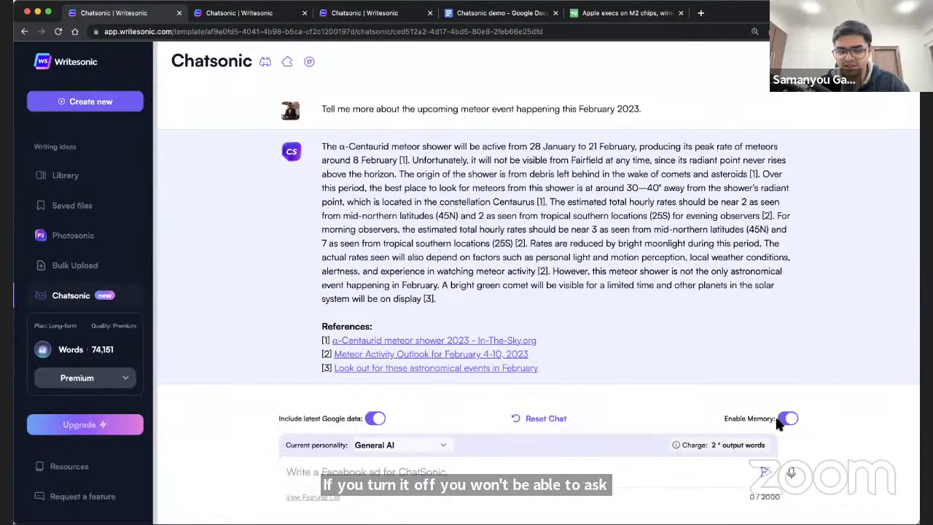
{"action": "left_click", "coordinate": [421, 469]}
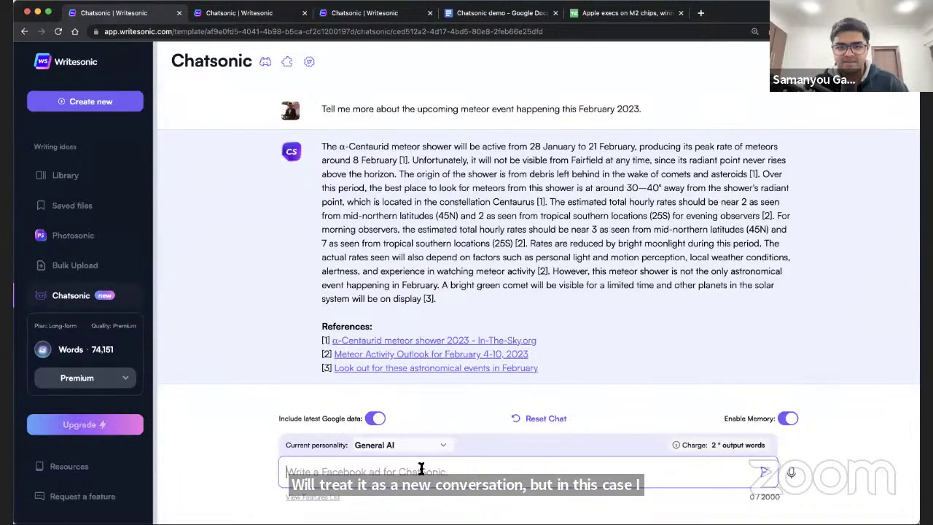
{"action": "type", "text": "will "}
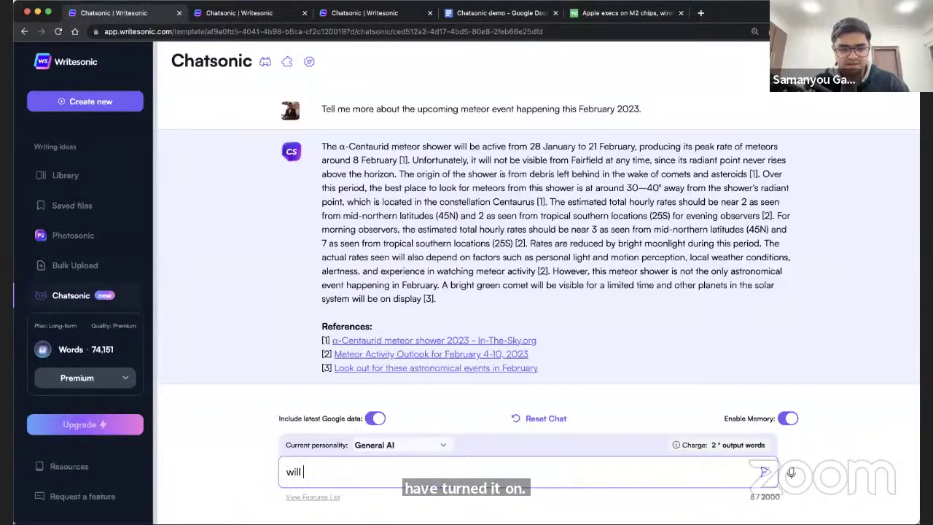
{"action": "type", "text": "it be visible "}
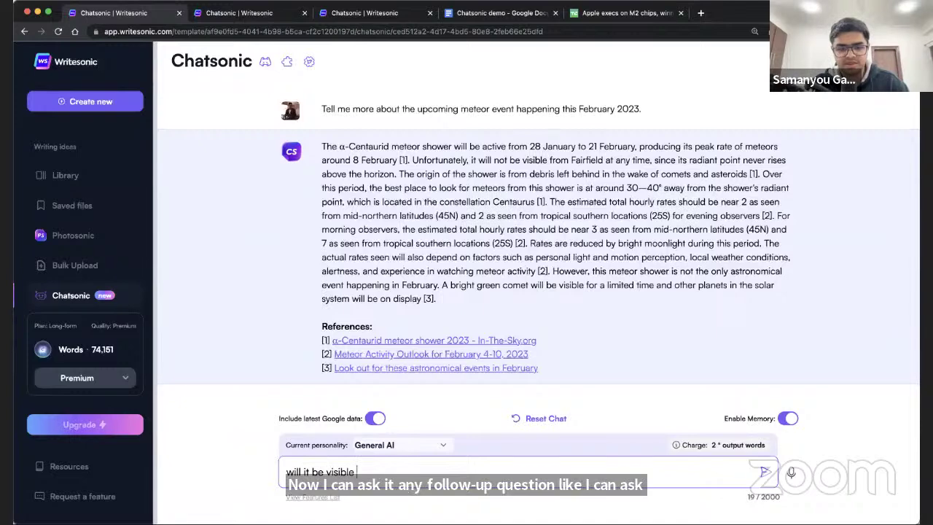
{"action": "type", "text": "in Uni"}
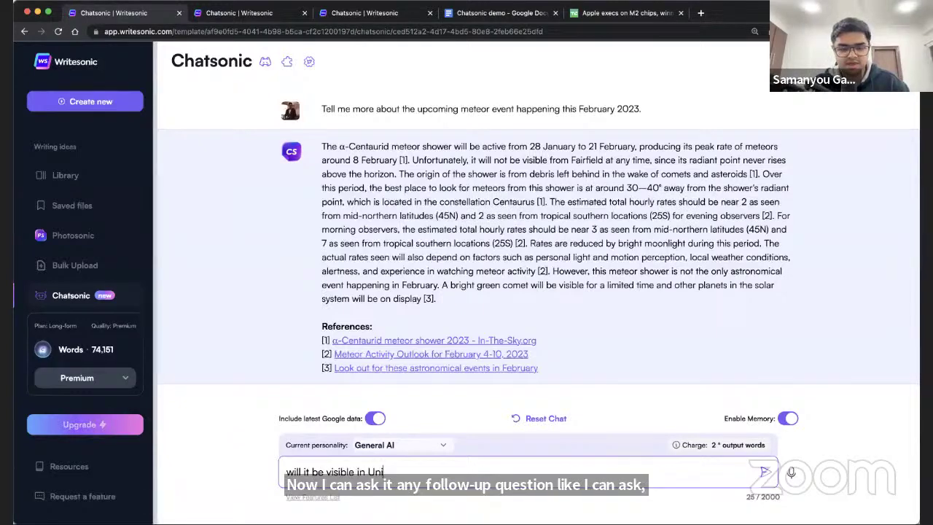
{"action": "type", "text": "ted Kingdom?"}
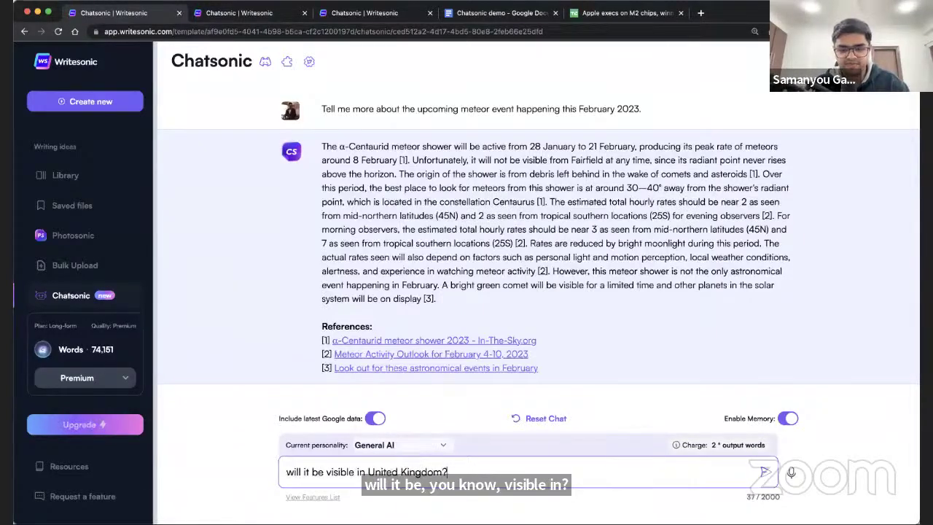
{"action": "key", "text": "Return"}
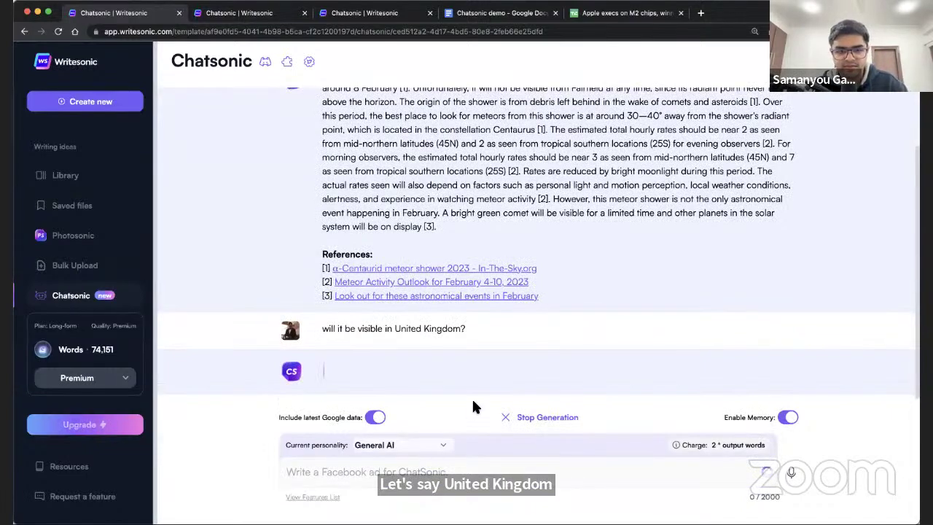
Step: Copy the unanswered United Kingdom question, send it again, and compare the new answer's references with the earlier ones
{"action": "scroll", "coordinate": [571, 336], "scroll_direction": "up", "scroll_amount": 3}
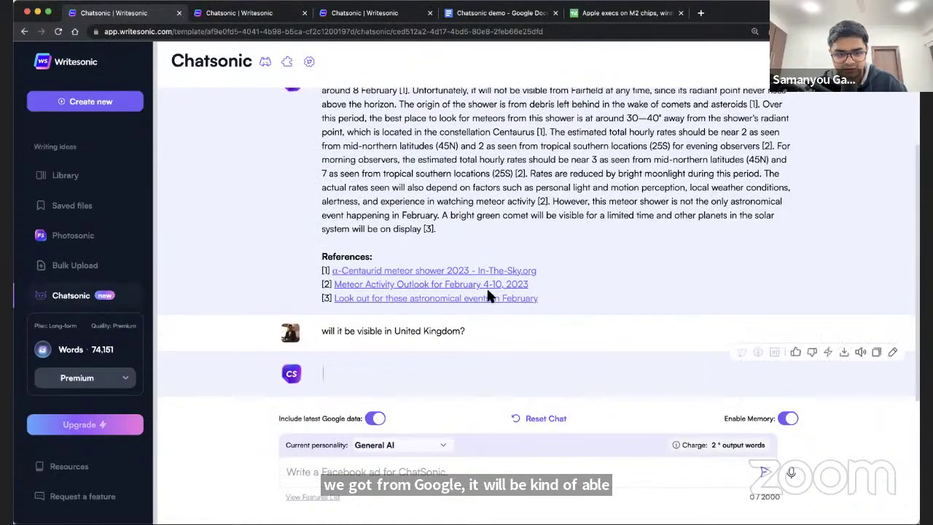
{"action": "left_click_drag", "start_coordinate": [320, 325], "coordinate": [455, 330]}
{"action": "key", "text": "super+c"}
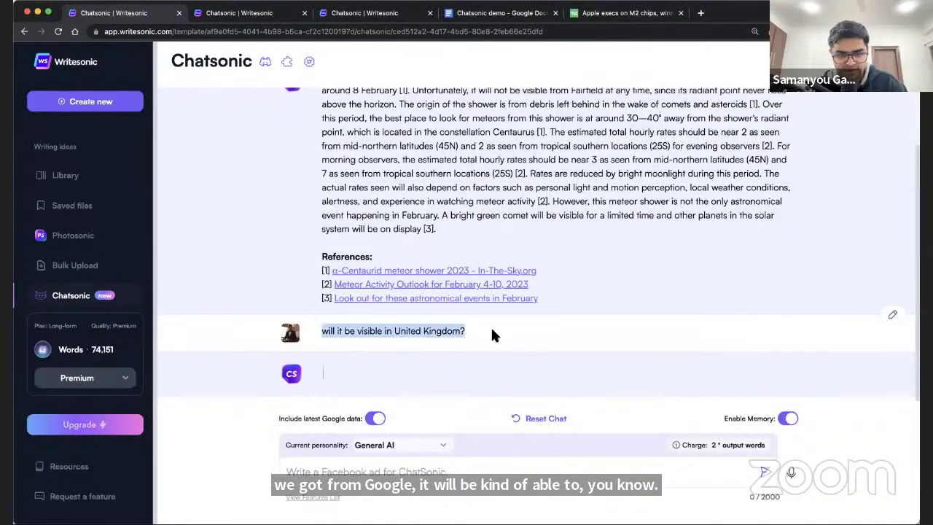
{"action": "left_click", "coordinate": [402, 474]}
{"action": "key", "text": "super+v"}
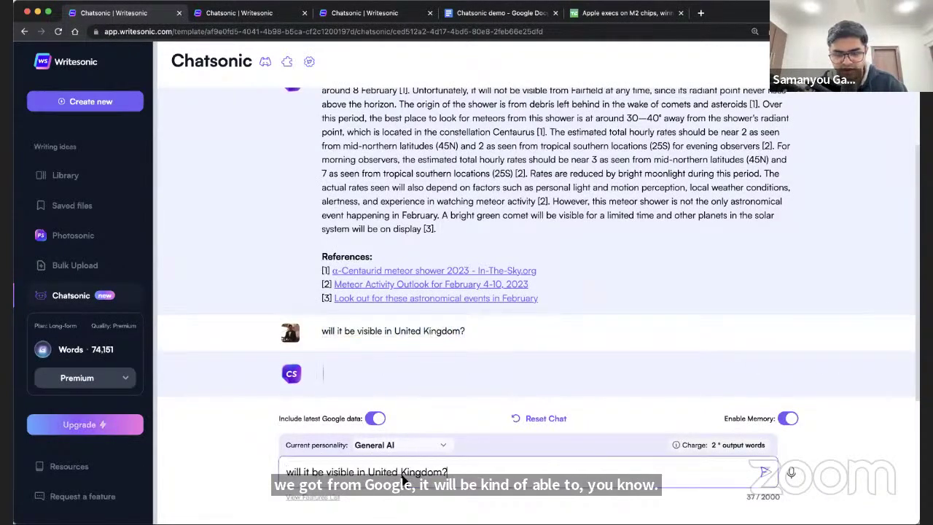
{"action": "key", "text": "Return"}
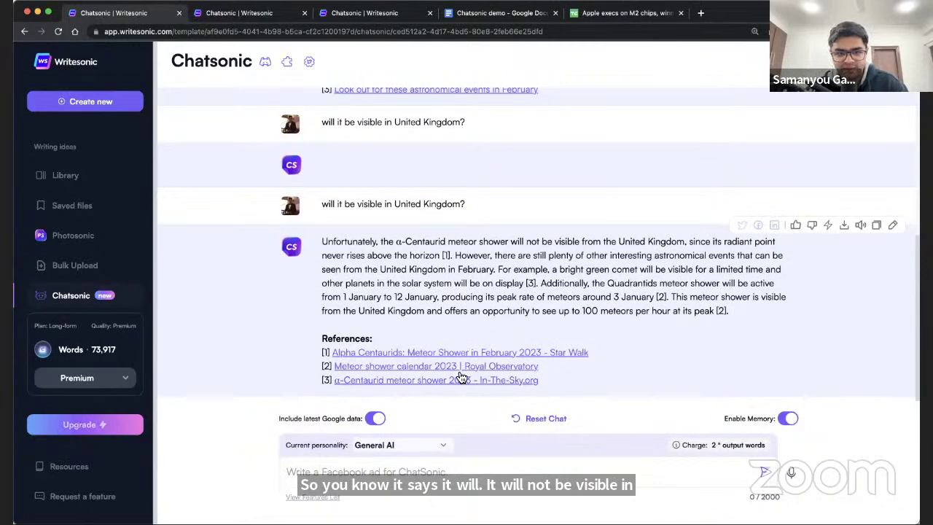
{"action": "scroll", "coordinate": [461, 377], "scroll_direction": "up", "scroll_amount": 3}
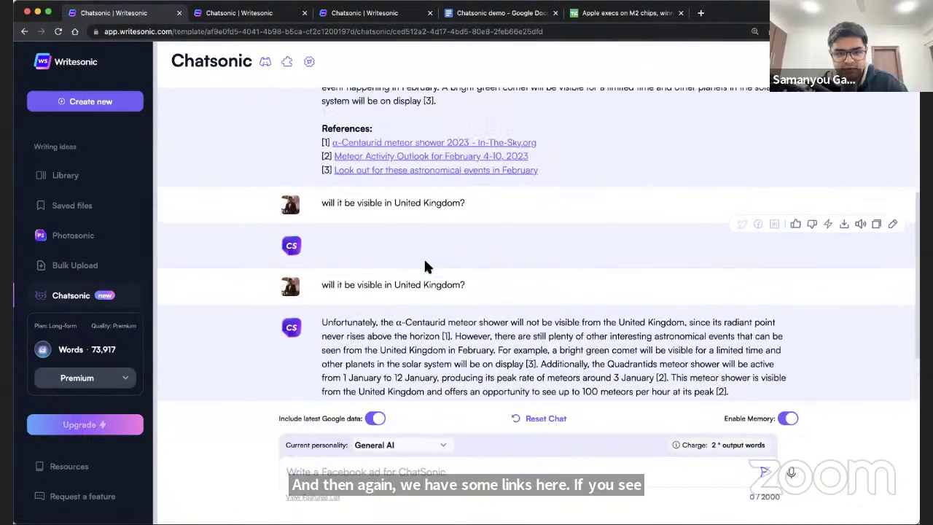
{"action": "scroll", "coordinate": [421, 357], "scroll_direction": "down", "scroll_amount": 2}
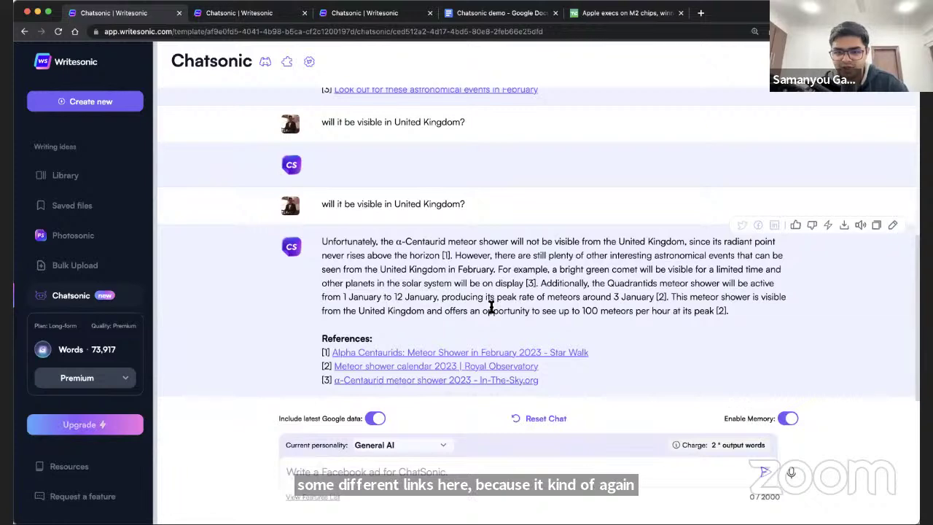
Step: Reset the chat and turn off the inclusion of latest Google data
{"action": "left_click", "coordinate": [535, 420]}
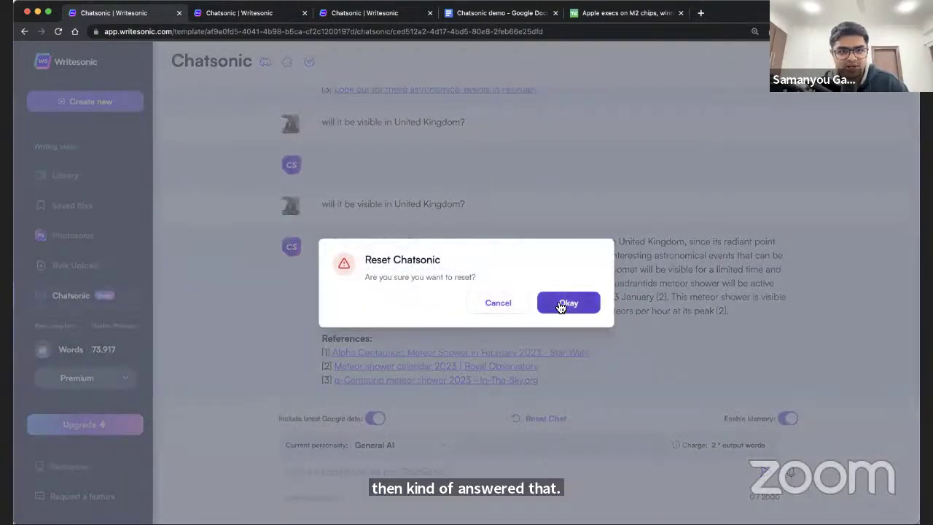
{"action": "left_click", "coordinate": [560, 304]}
{"action": "scroll", "coordinate": [414, 349], "scroll_direction": "down", "scroll_amount": 1}
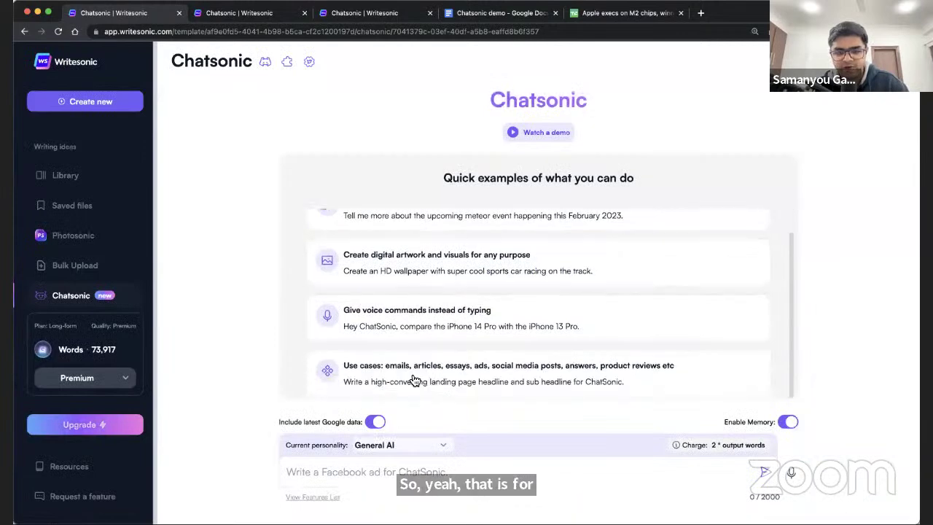
{"action": "left_click", "coordinate": [378, 425]}
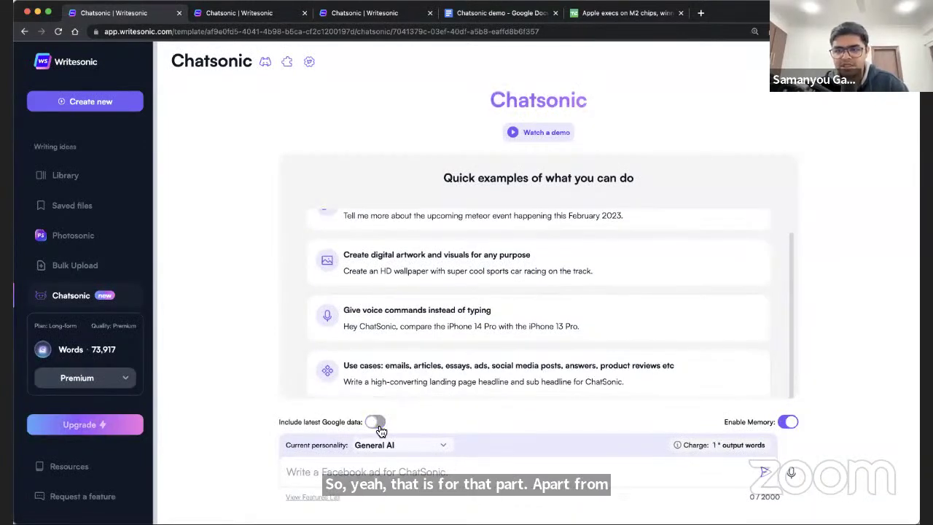
Step: Send the example prompt edited to "Create an HD wallpaper with a super cool sports car racing on the track." with memory disabled
{"action": "left_click", "coordinate": [447, 277]}
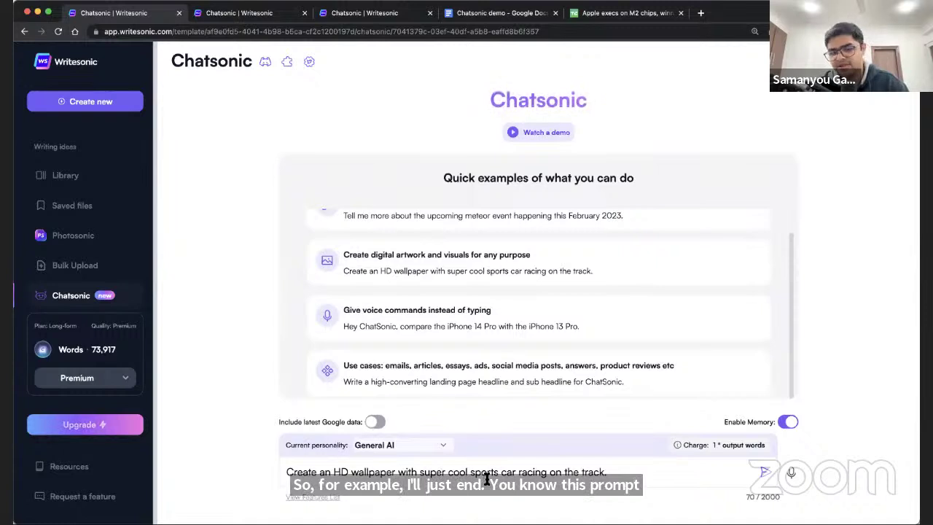
{"action": "left_click", "coordinate": [420, 473]}
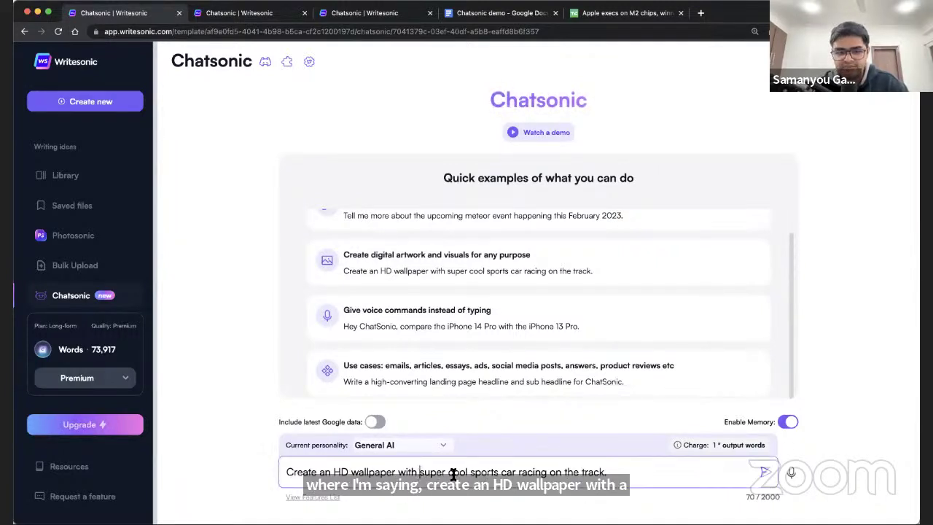
{"action": "type", "text": "a"}
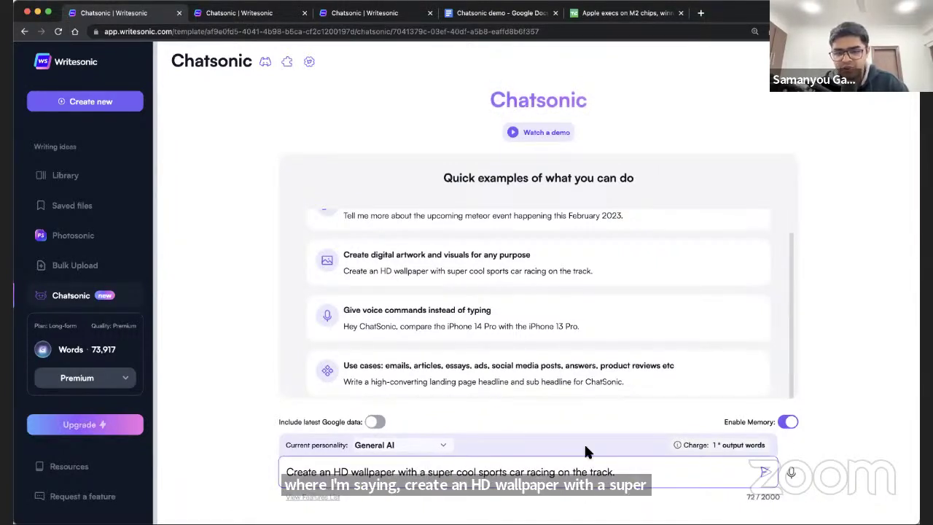
{"action": "left_click", "coordinate": [788, 422]}
{"action": "left_click", "coordinate": [763, 472]}
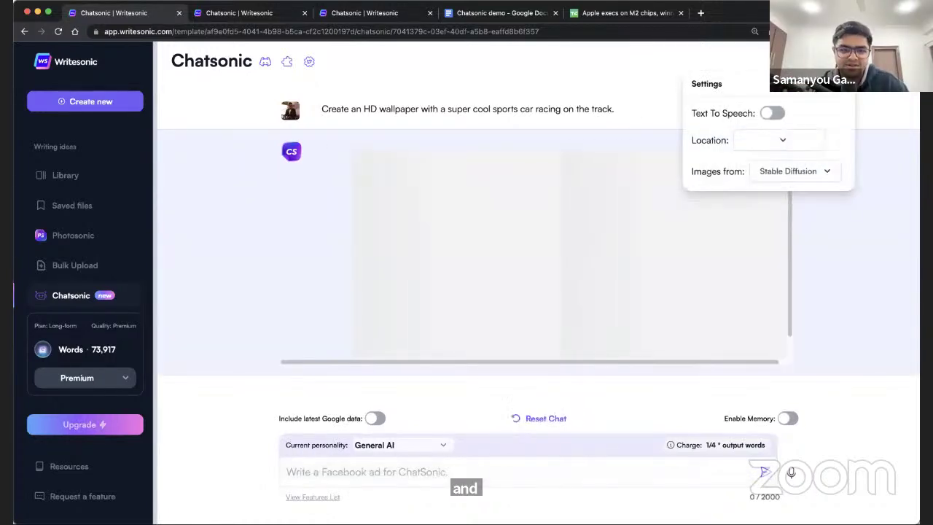
Step: Dismiss the settings and review the generated sports car images against the highlighted prompt text
{"action": "left_click", "coordinate": [805, 77]}
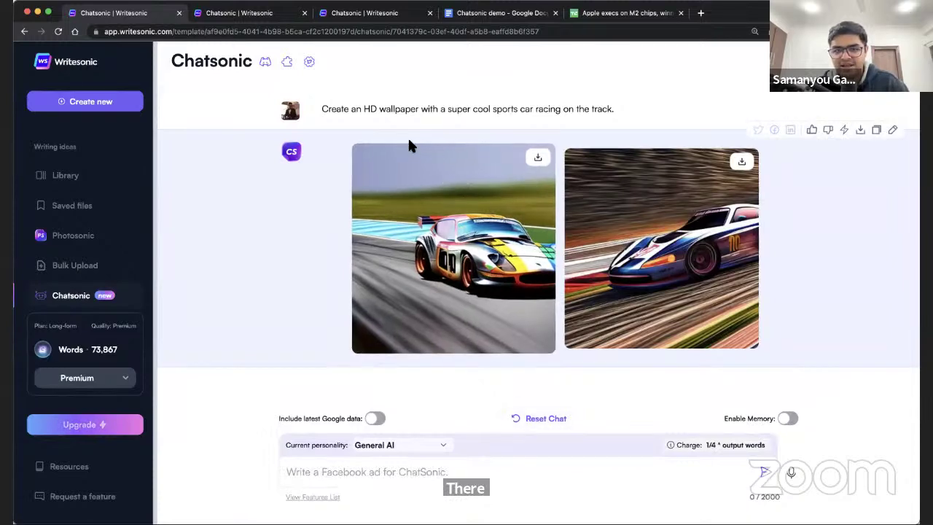
{"action": "left_click_drag", "start_coordinate": [405, 110], "coordinate": [626, 103]}
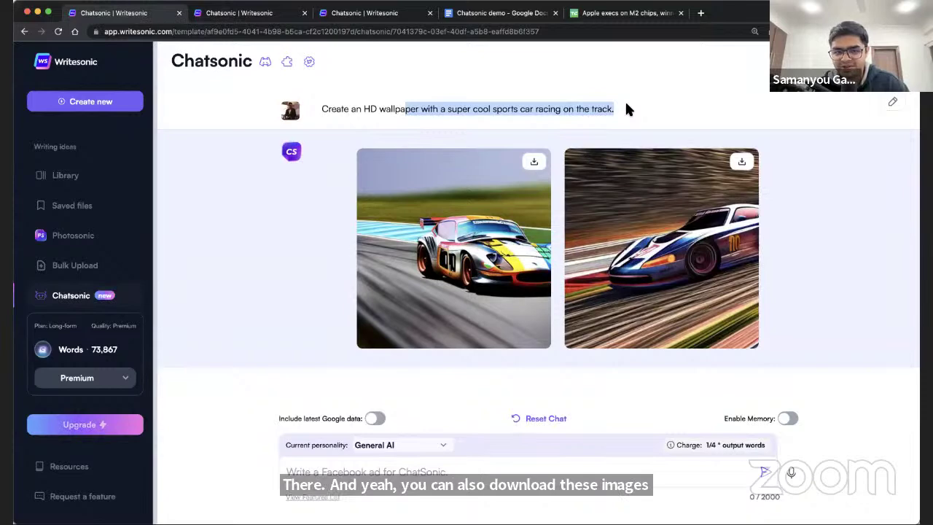
{"action": "left_click", "coordinate": [407, 109]}
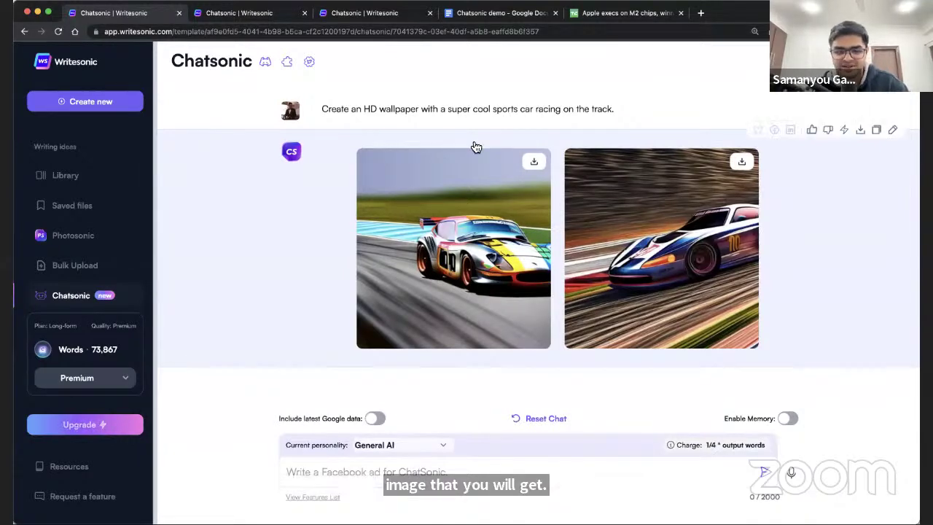
Step: Reset the sports car chat to start a new conversation
{"action": "left_click", "coordinate": [531, 418]}
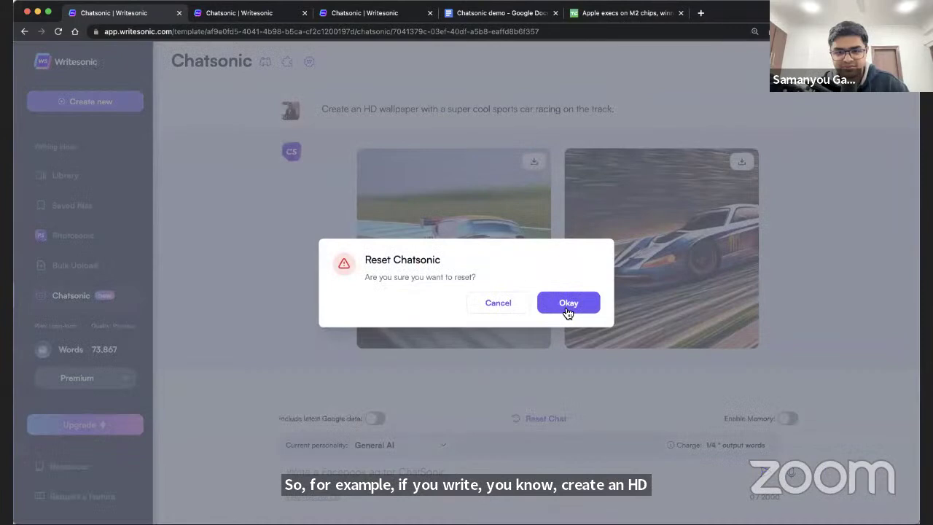
{"action": "left_click", "coordinate": [566, 305]}
{"action": "scroll", "coordinate": [552, 343], "scroll_direction": "down", "scroll_amount": 2}
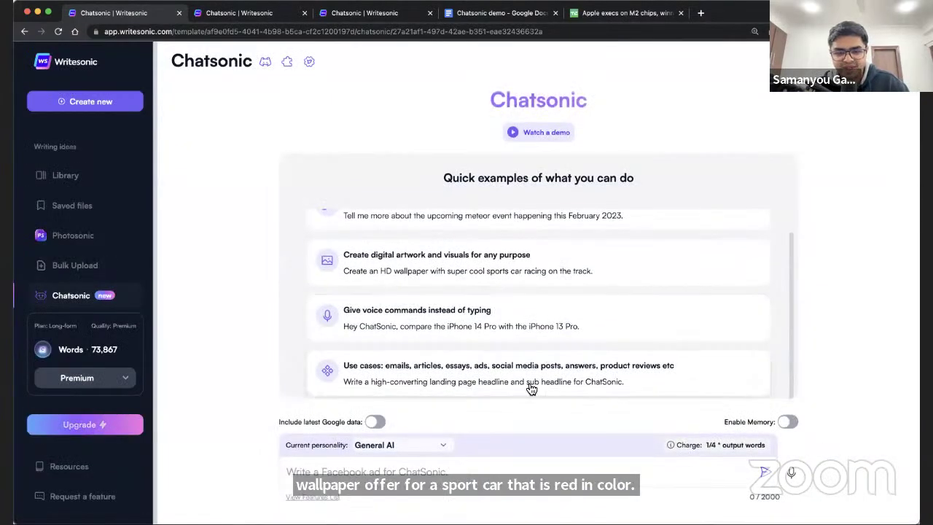
Step: Send the prompt "Write a Facebook ad copy for the launch of ChatSonic's chrome extension." with memory enabled
{"action": "left_click", "coordinate": [464, 483]}
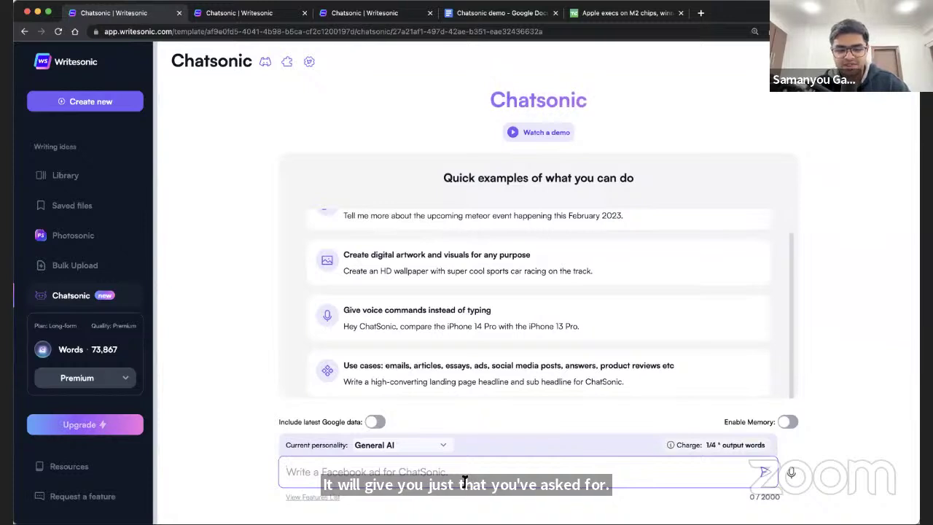
{"action": "type", "text": "W"}
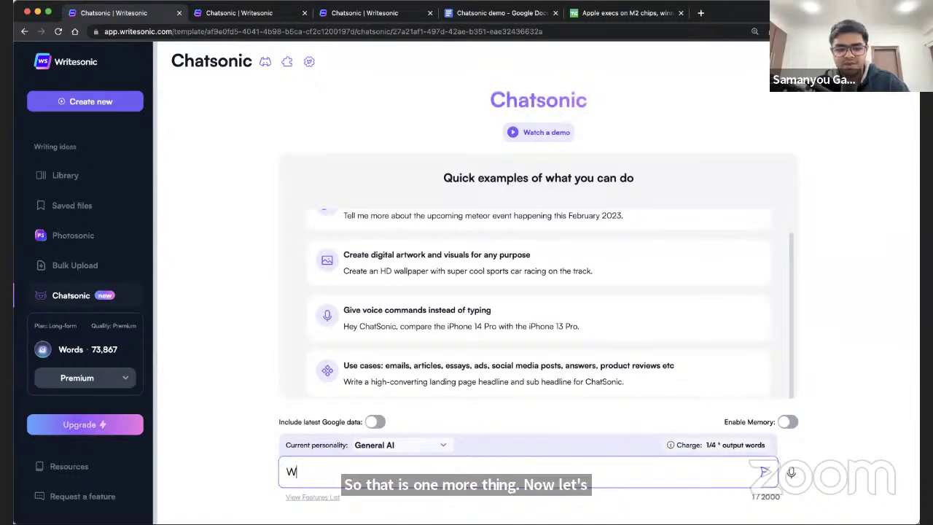
{"action": "type", "text": "rite a F"}
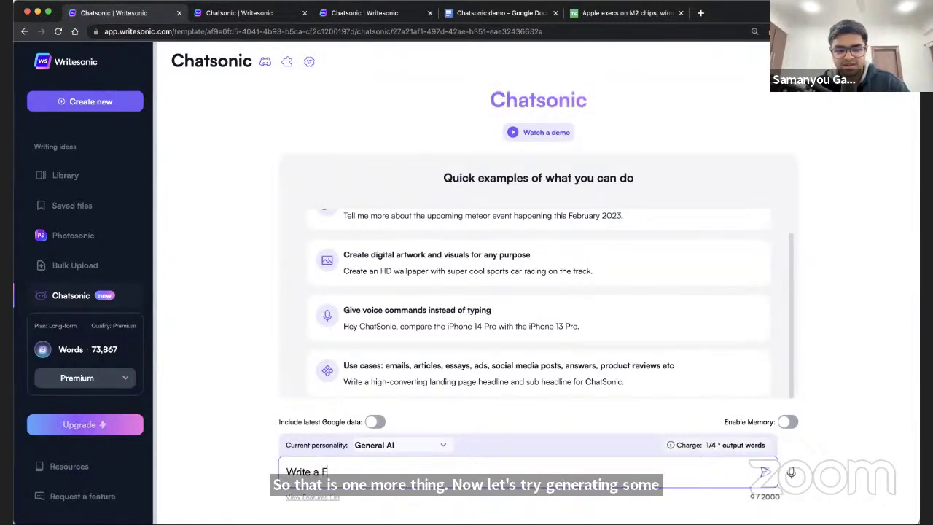
{"action": "type", "text": "acebook a"}
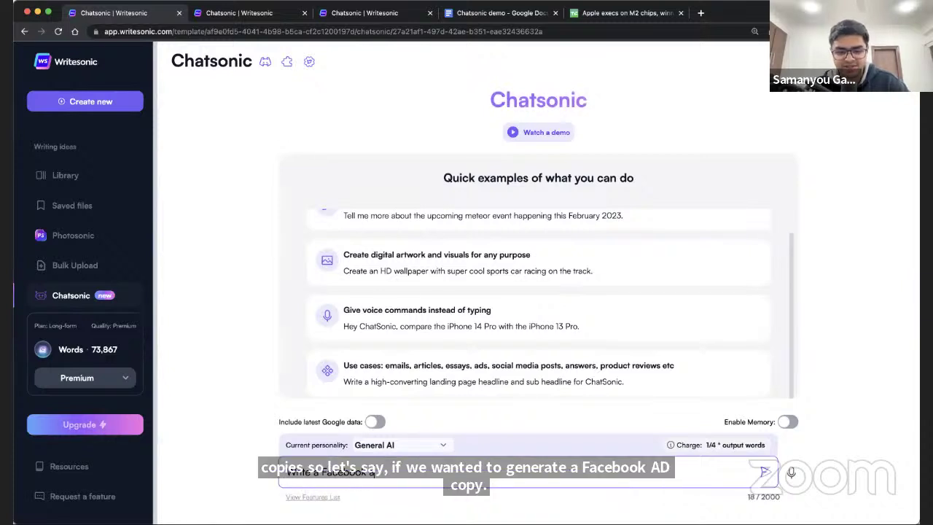
{"action": "type", "text": "d copy for the"}
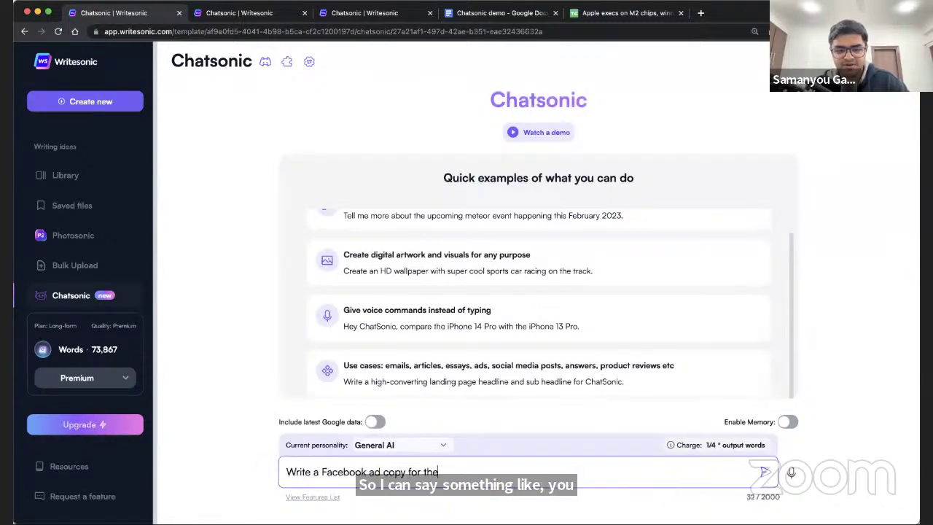
{"action": "type", "text": " launch of ChatSonc"}
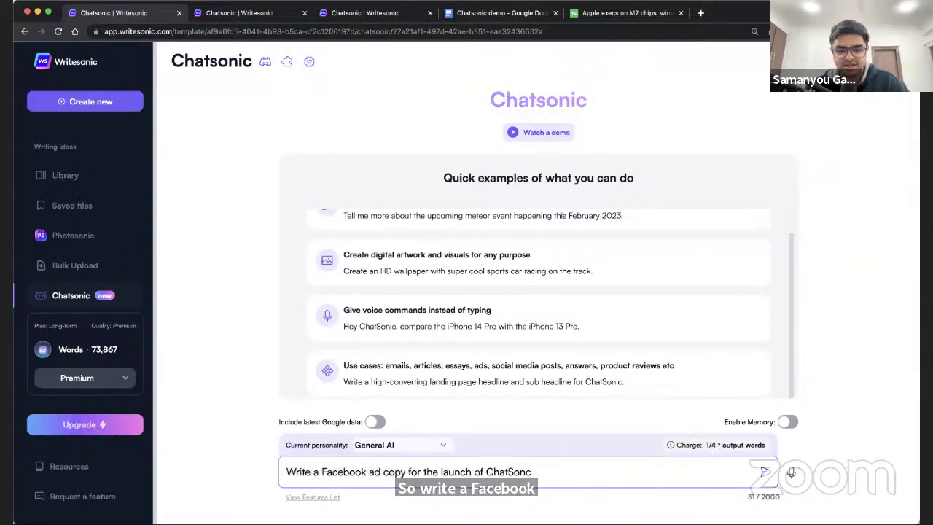
{"action": "key", "text": "BackSpace"}
{"action": "type", "text": "ic"}
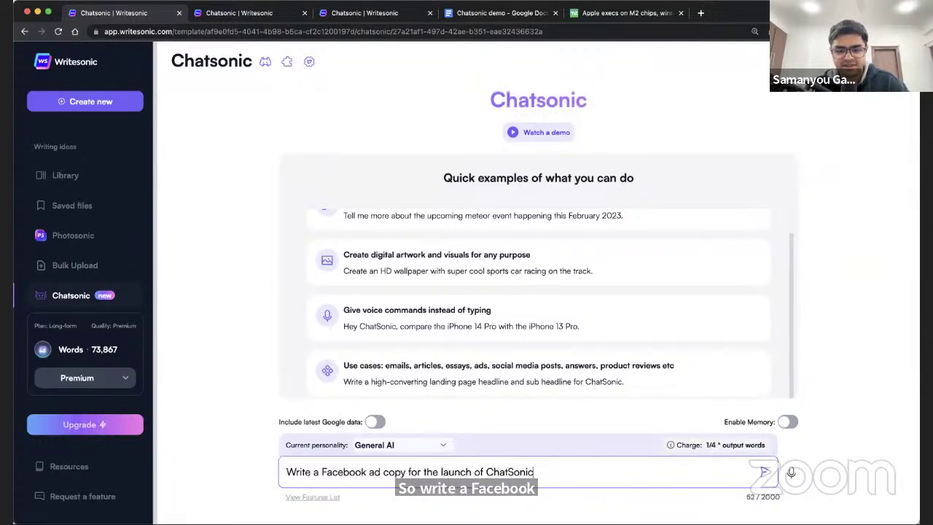
{"action": "type", "text": "'s chrome extension."}
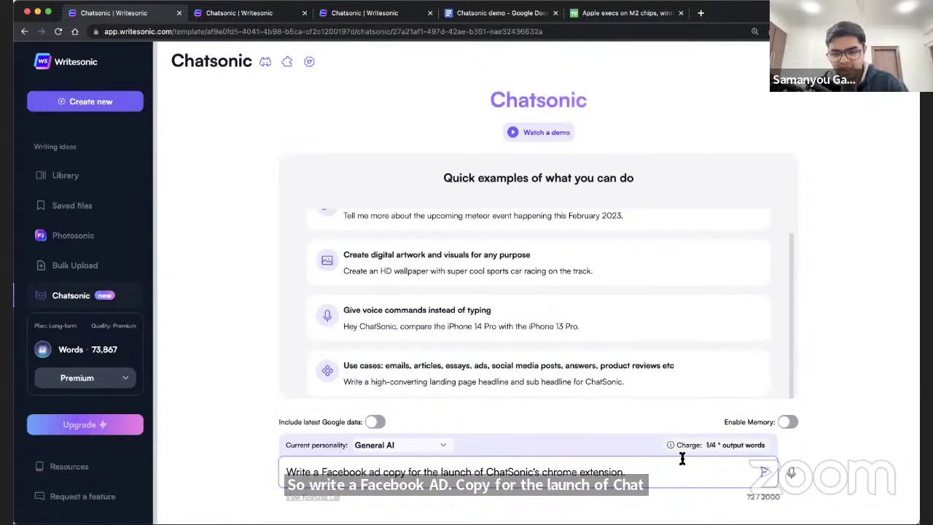
{"action": "left_click", "coordinate": [788, 421]}
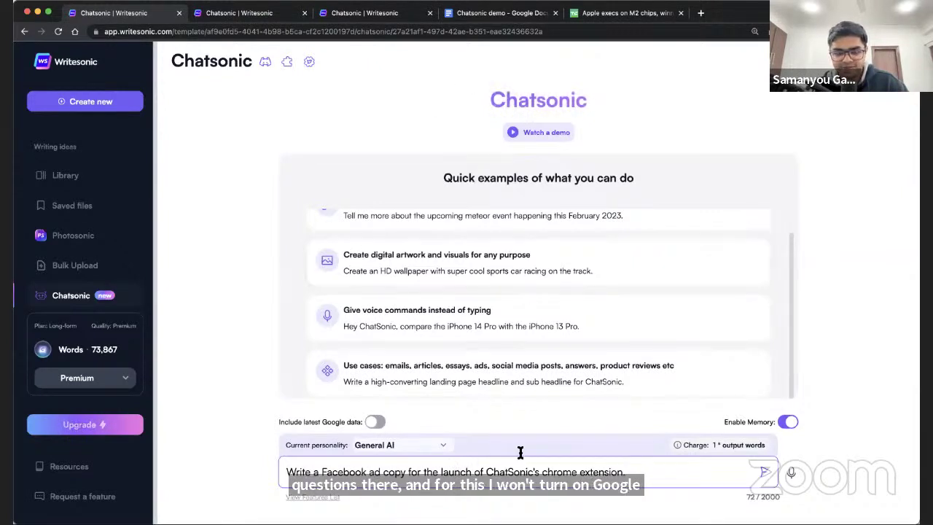
{"action": "key", "text": "Return"}
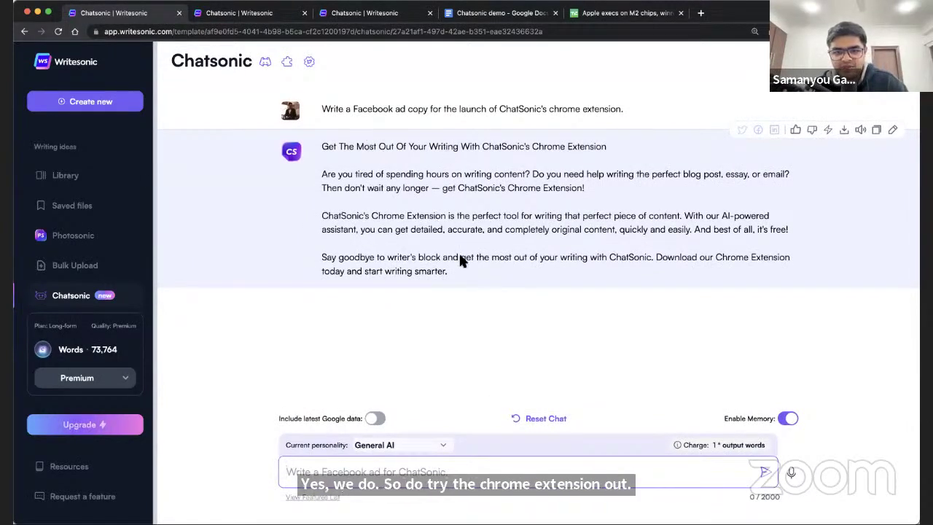
Step: Send the follow-up prompt "Rewrite the above and add lots of emojis." in the same chat
{"action": "left_click_drag", "start_coordinate": [322, 150], "coordinate": [484, 278]}
{"action": "left_click", "coordinate": [484, 277]}
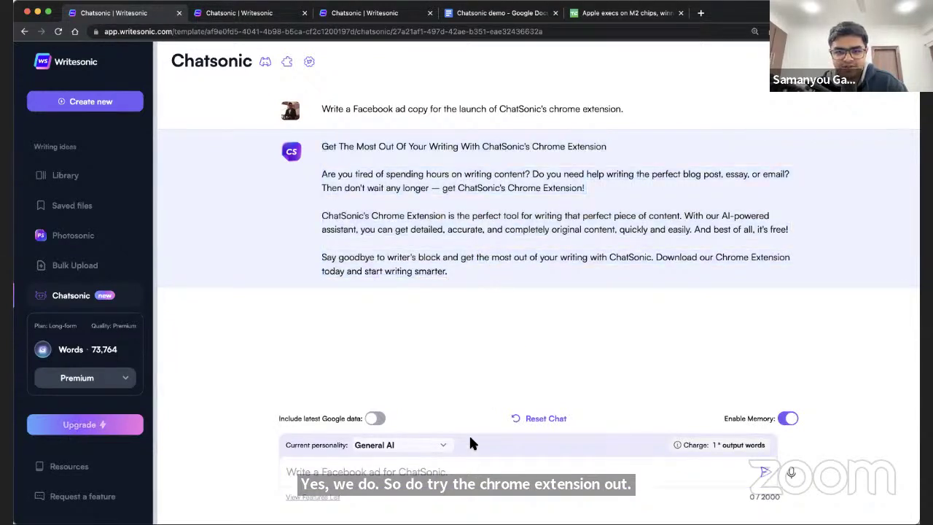
{"action": "left_click", "coordinate": [459, 470]}
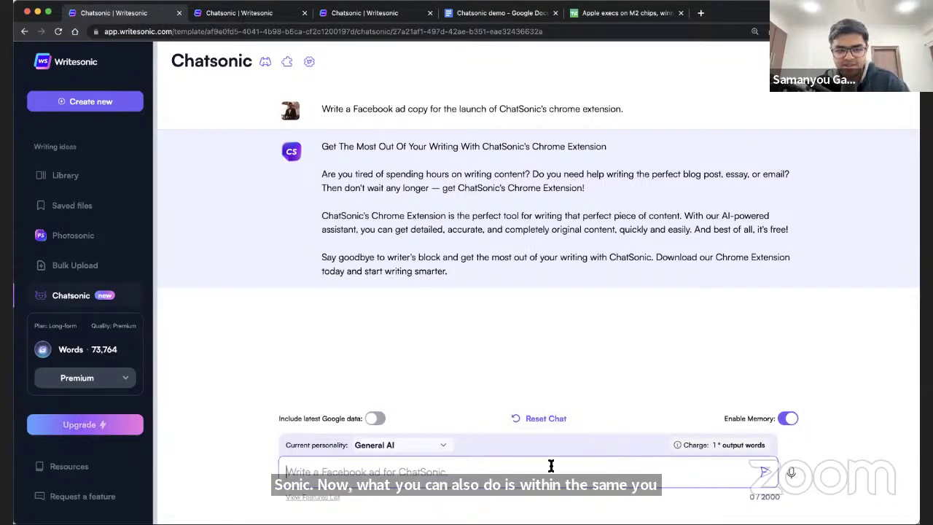
{"action": "type", "text": "Rewrite th"}
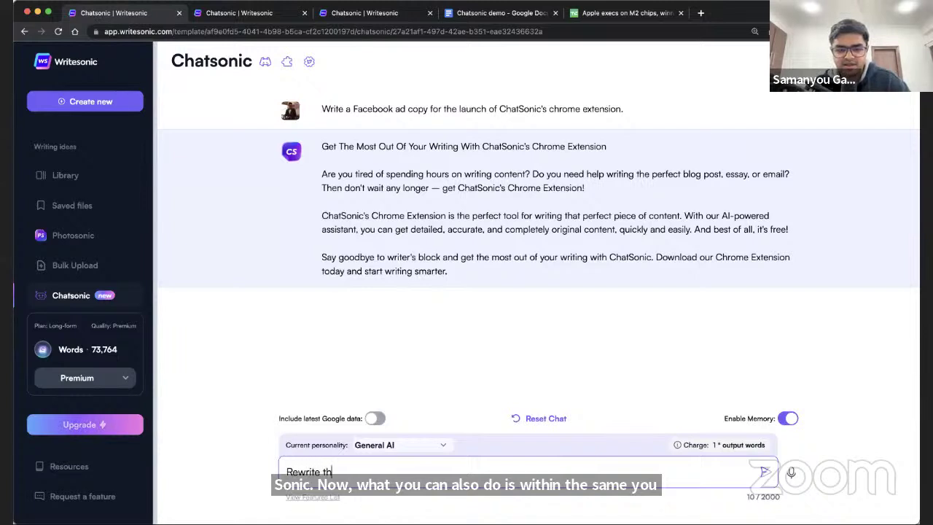
{"action": "type", "text": "e cabove "}
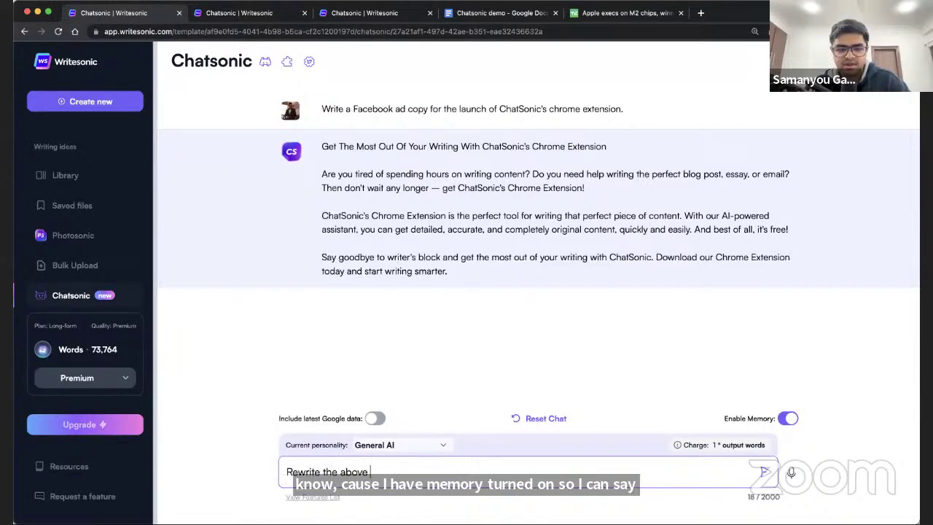
{"action": "type", "text": "and add lotso"}
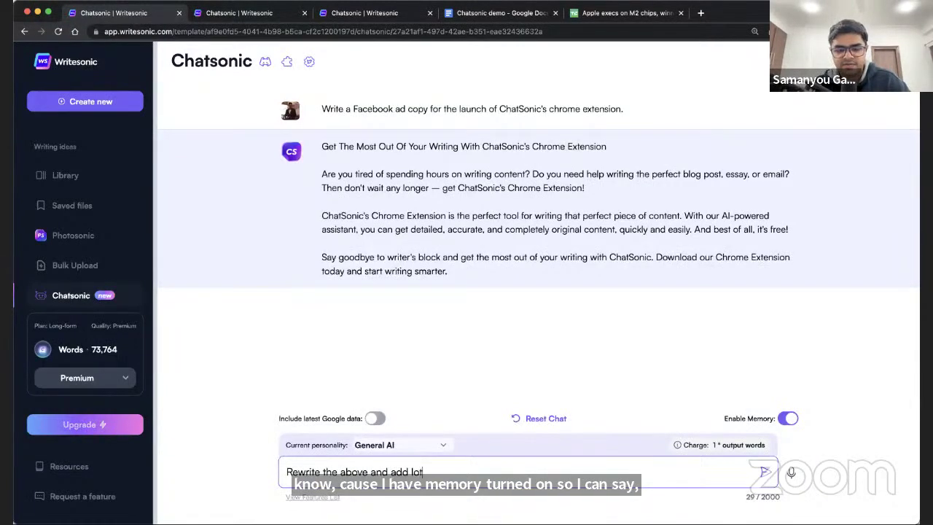
{"action": "key", "text": "BackSpace"}
{"action": "key", "text": "BackSpace"}
{"action": "type", "text": "lots of"}
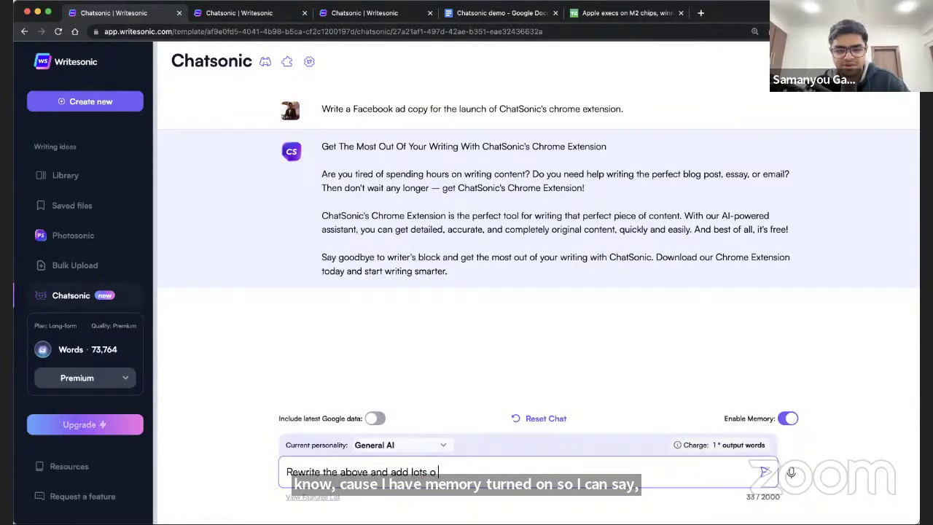
{"action": "type", "text": " emoji"}
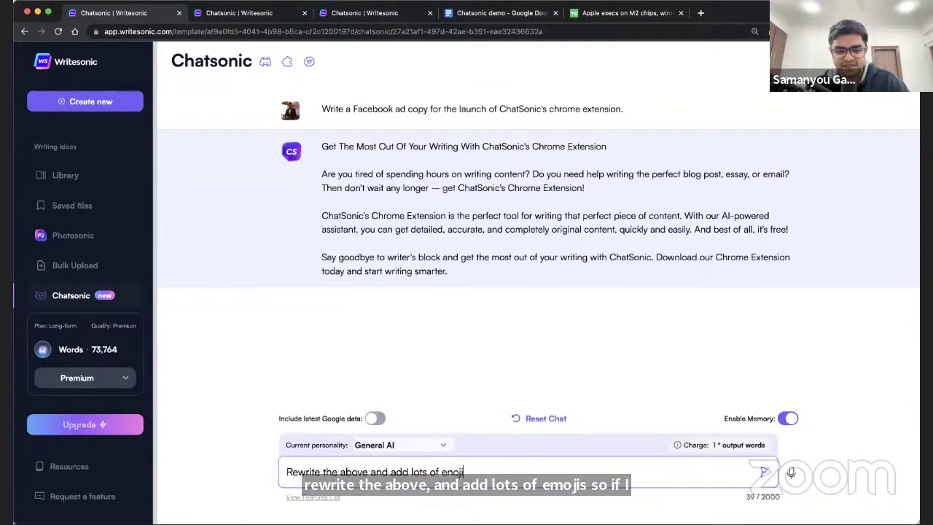
{"action": "type", "text": "s."}
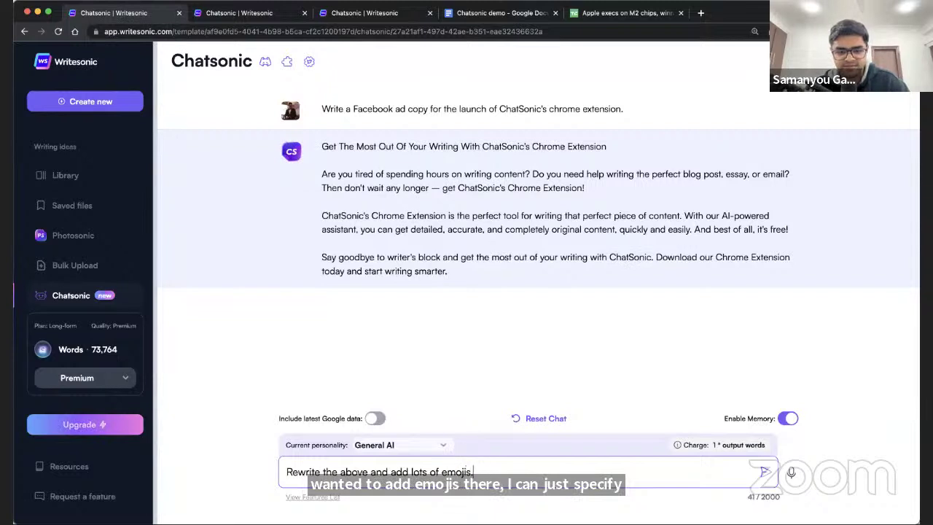
{"action": "key", "text": "Return"}
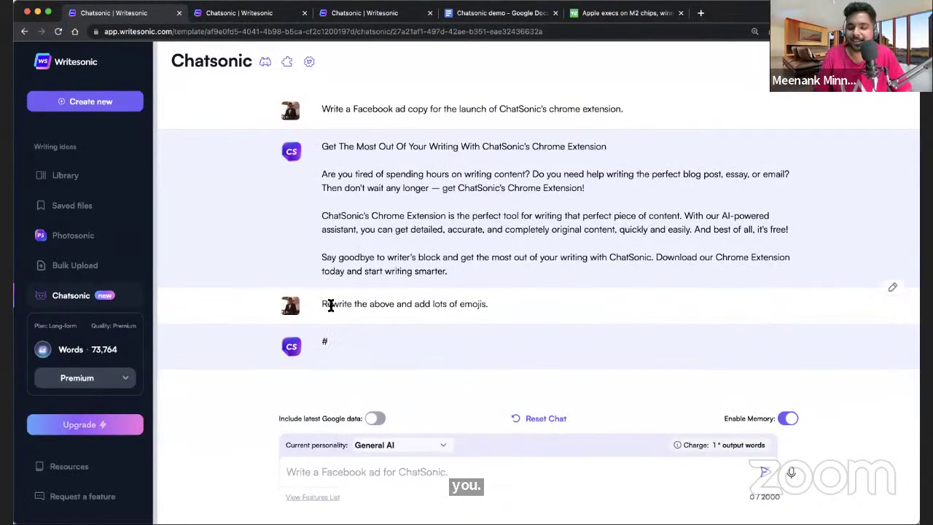
Step: Copy the emoji rewrite request from the conversation and resend it without the trailing blank lines
{"action": "left_click_drag", "start_coordinate": [322, 304], "coordinate": [487, 303]}
{"action": "key", "text": "super+c"}
{"action": "left_click", "coordinate": [409, 471]}
{"action": "key", "text": "super+v"}
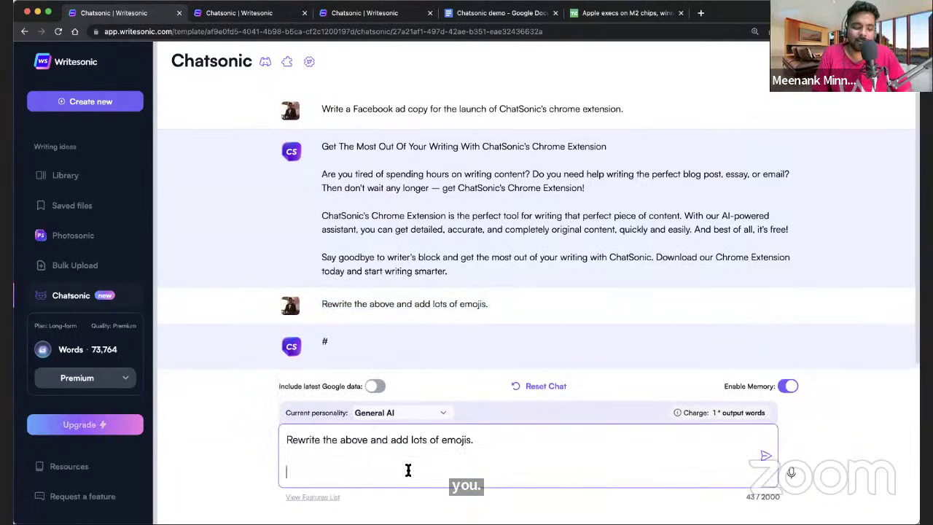
{"action": "key", "text": "BackSpace"}
{"action": "key", "text": "BackSpace"}
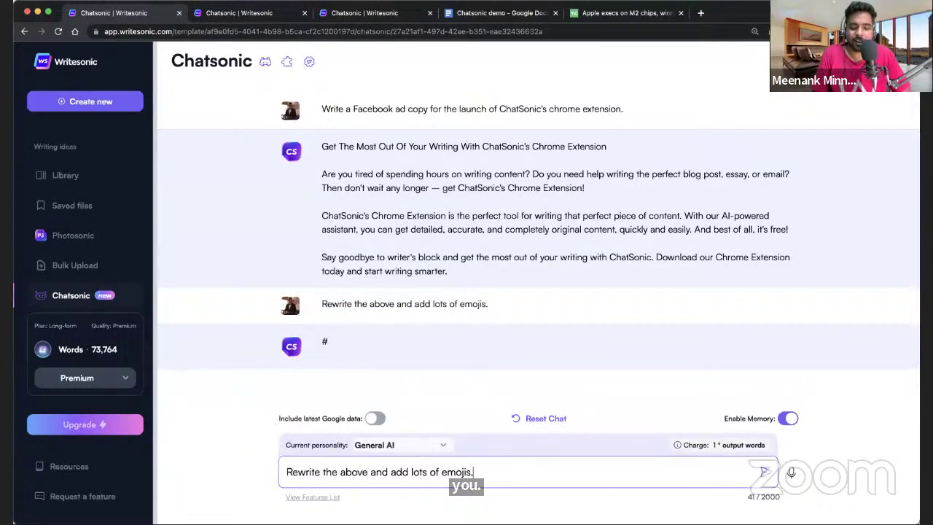
{"action": "key", "text": "Return"}
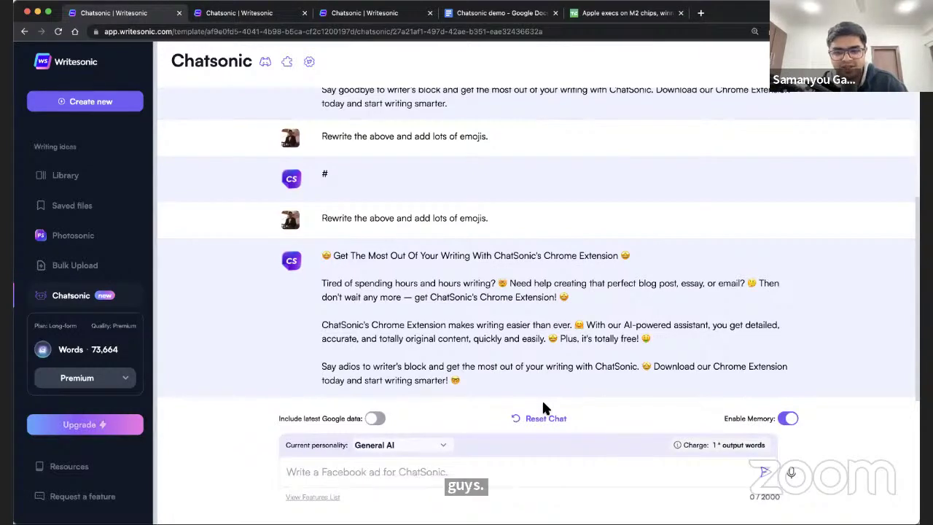
Step: Compare the emoji version of the Facebook ad with the original copy and examine its emojis up close
{"action": "scroll", "coordinate": [527, 371], "scroll_direction": "up", "scroll_amount": 1}
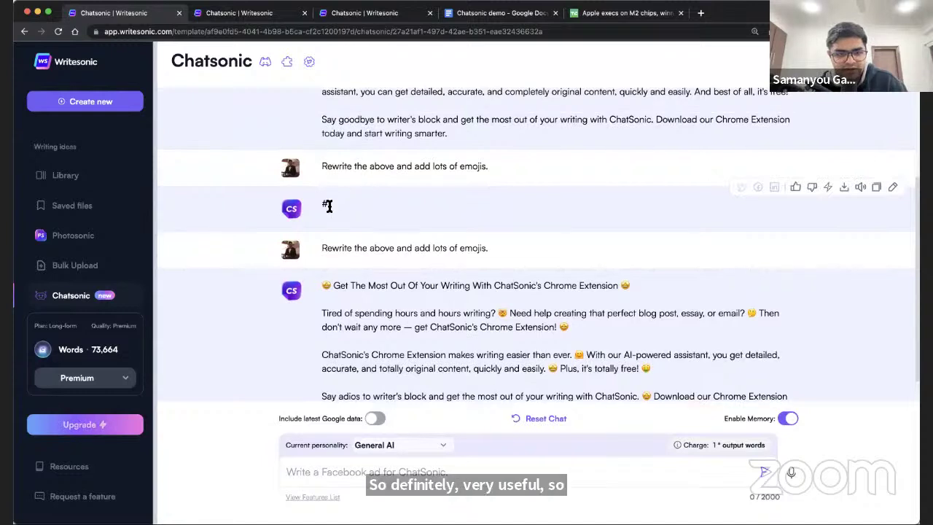
{"action": "scroll", "coordinate": [398, 278], "scroll_direction": "down", "scroll_amount": 1}
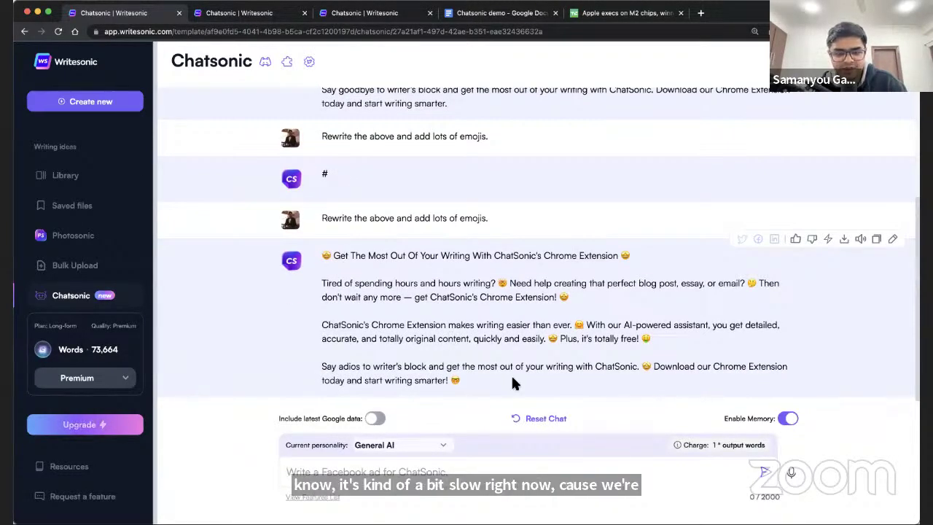
{"action": "scroll", "coordinate": [431, 277], "scroll_direction": "up", "scroll_amount": 1}
{"action": "scroll", "coordinate": [432, 277], "scroll_direction": "up", "scroll_amount": 5}
{"action": "scroll", "coordinate": [439, 350], "scroll_direction": "down", "scroll_amount": 5}
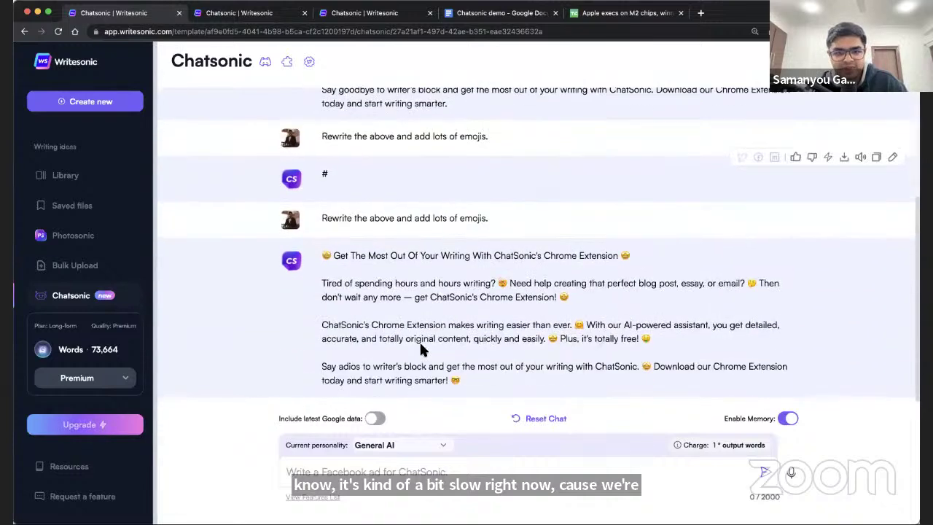
{"action": "left_click_drag", "start_coordinate": [326, 221], "coordinate": [485, 219]}
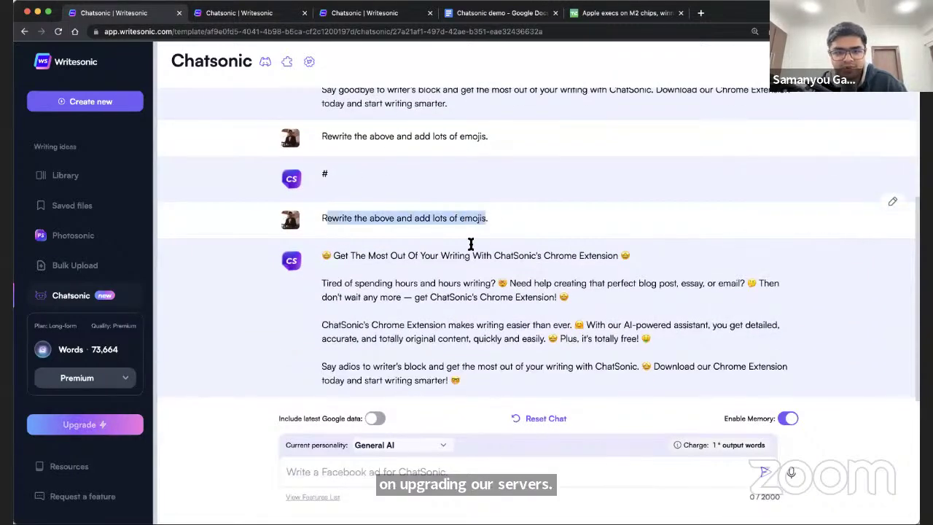
{"action": "scroll", "coordinate": [472, 244], "scroll_direction": "up", "scroll_amount": 3}
{"action": "left_click_drag", "start_coordinate": [374, 123], "coordinate": [445, 271]}
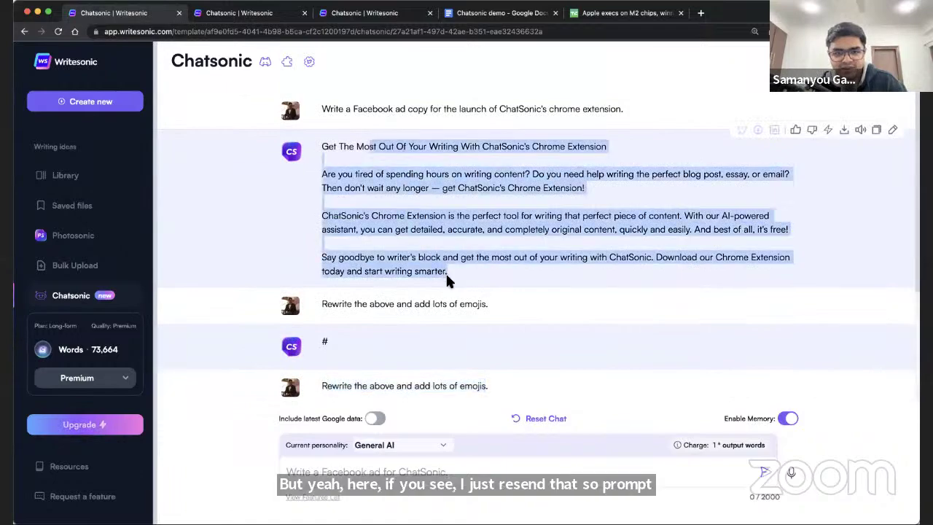
{"action": "scroll", "coordinate": [445, 271], "scroll_direction": "down", "scroll_amount": 3}
{"action": "left_click", "coordinate": [365, 263]}
{"action": "scroll", "coordinate": [365, 266], "scroll_direction": "up", "scroll_amount": 3}
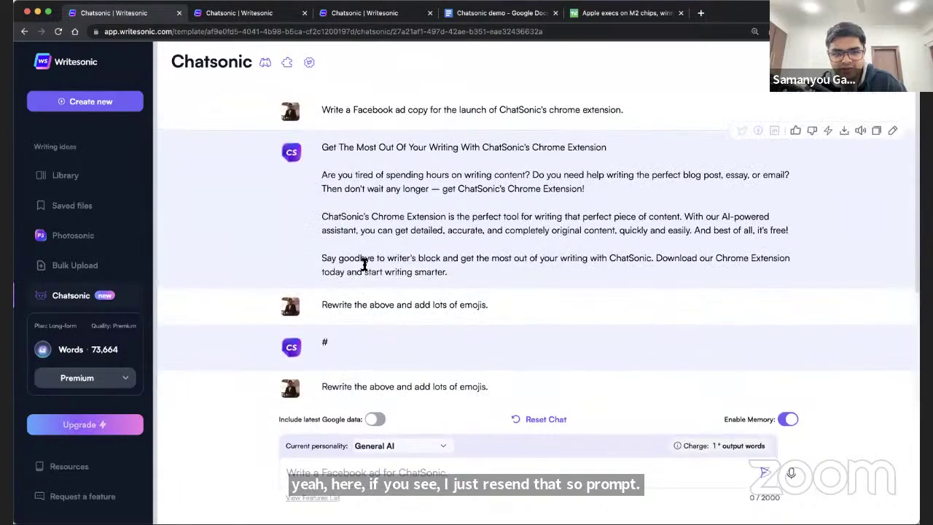
{"action": "scroll", "coordinate": [354, 216], "scroll_direction": "down", "scroll_amount": 2}
{"action": "scroll", "coordinate": [352, 208], "scroll_direction": "down", "scroll_amount": 1}
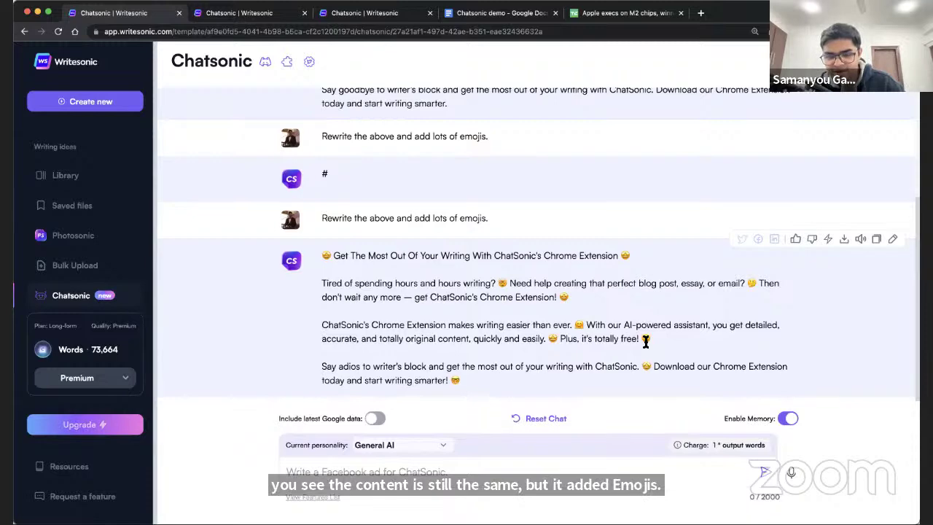
{"action": "scroll", "coordinate": [645, 341], "scroll_direction": "up", "scroll_amount": 5}
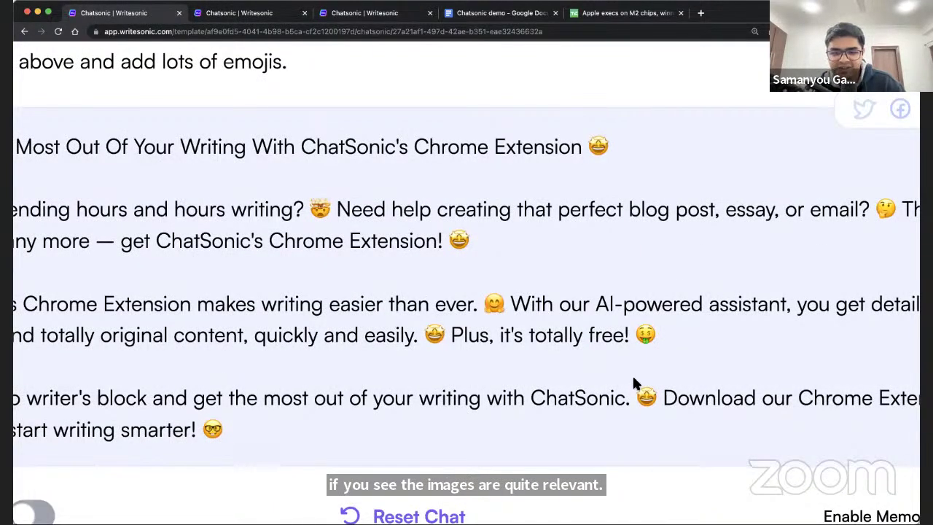
{"action": "scroll", "coordinate": [595, 413], "scroll_direction": "down", "scroll_amount": 5}
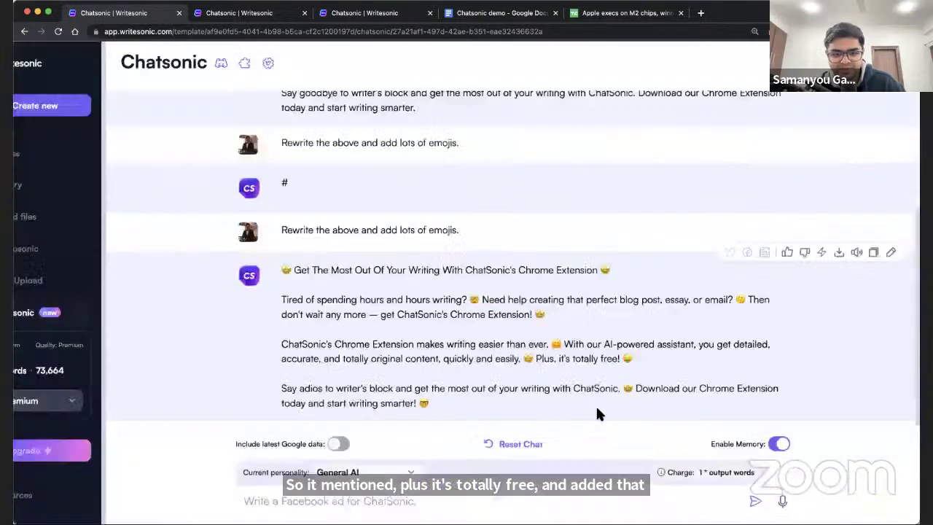
Step: Reset the Facebook ad chat to start a new conversation, confirming the reset
{"action": "left_click", "coordinate": [545, 419]}
{"action": "left_click", "coordinate": [579, 306]}
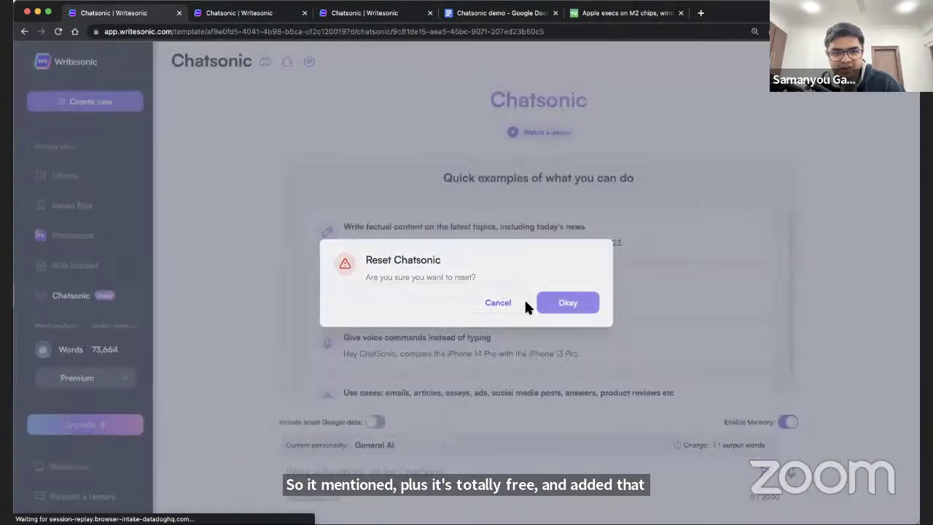
{"action": "scroll", "coordinate": [448, 281], "scroll_direction": "down", "scroll_amount": 1}
{"action": "scroll", "coordinate": [448, 282], "scroll_direction": "up", "scroll_amount": 1}
{"action": "scroll", "coordinate": [377, 236], "scroll_direction": "down", "scroll_amount": 1}
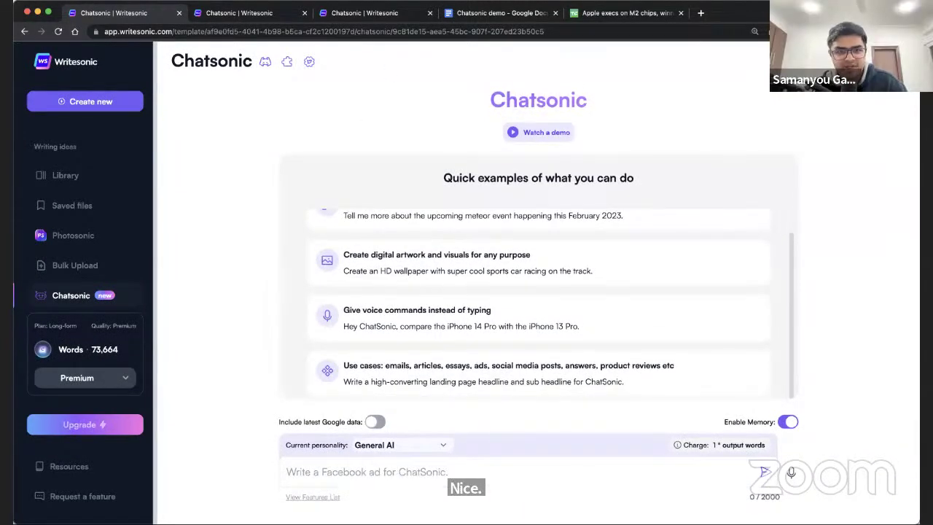
Step: Switch to the Chatsonic demo Google Doc and copy the sentence requesting 10 keyword ideas on "AI writer" for businesses, students, and freelancers
{"action": "left_click", "coordinate": [490, 15]}
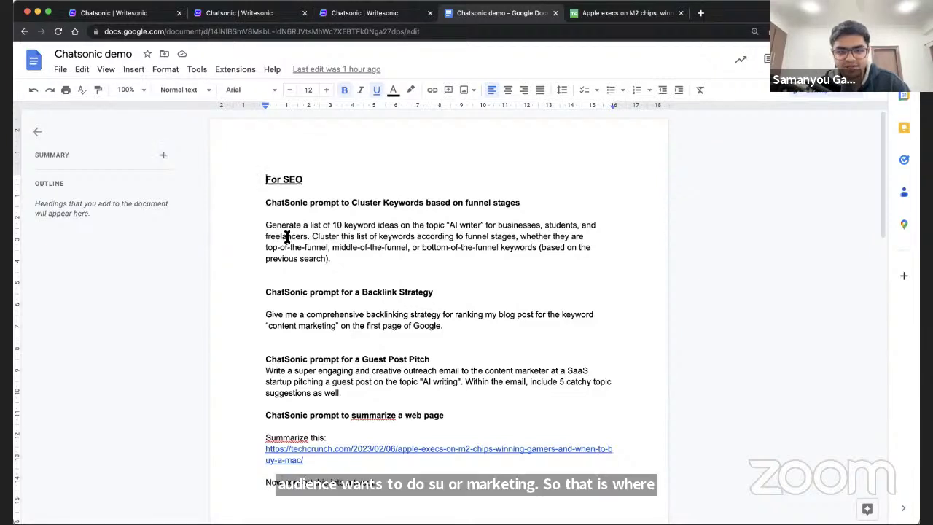
{"action": "left_click_drag", "start_coordinate": [267, 226], "coordinate": [312, 242]}
{"action": "key", "text": "super+c"}
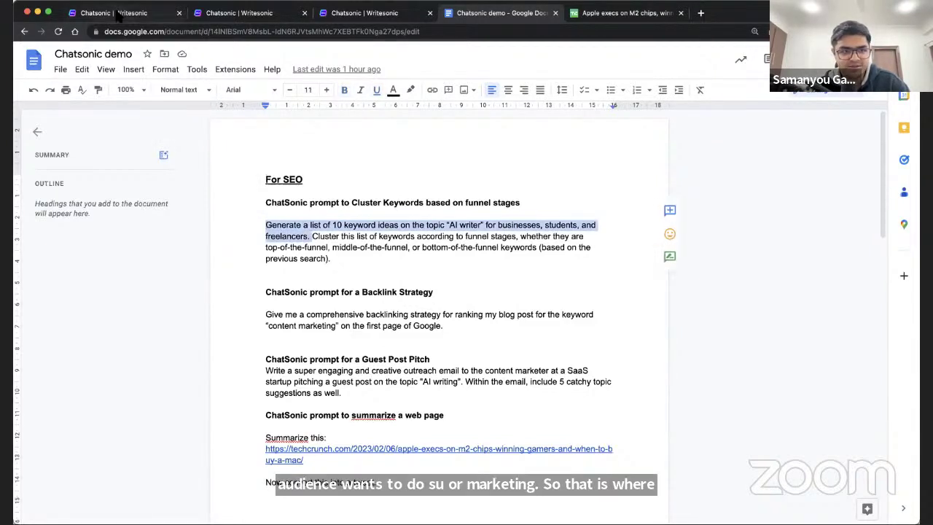
Step: Switch to the first Chatsonic chat and send the copied request for 10 "AI writer" keyword ideas without its trailing character
{"action": "left_click", "coordinate": [113, 13]}
{"action": "left_click", "coordinate": [416, 469]}
{"action": "key", "text": "super+v"}
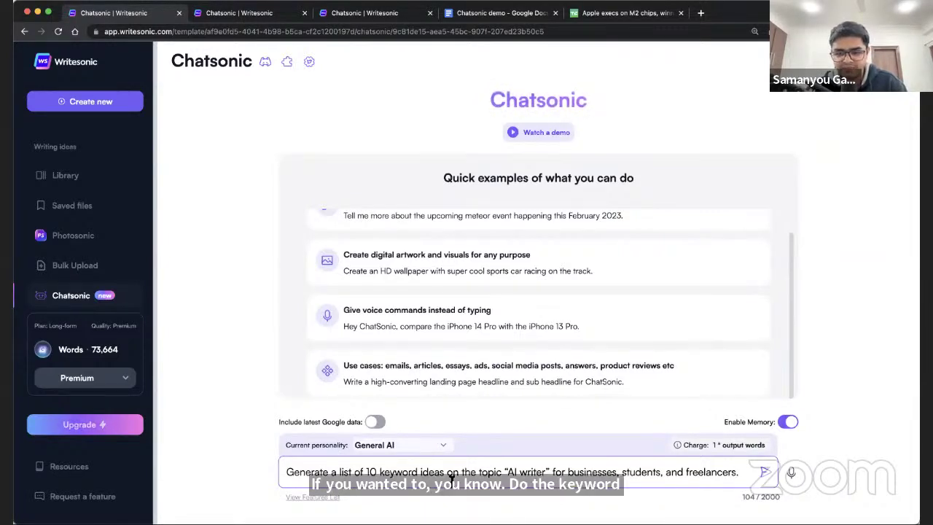
{"action": "key", "text": "BackSpace"}
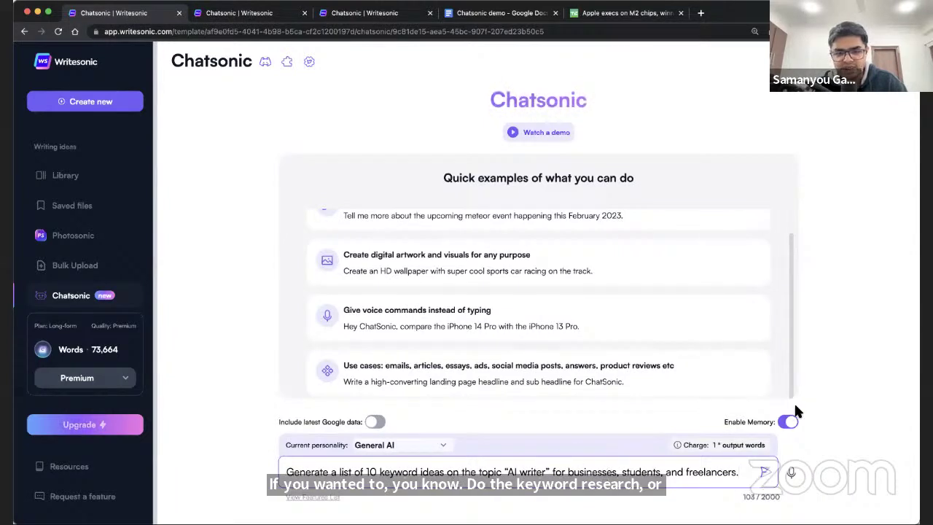
{"action": "left_click", "coordinate": [765, 474]}
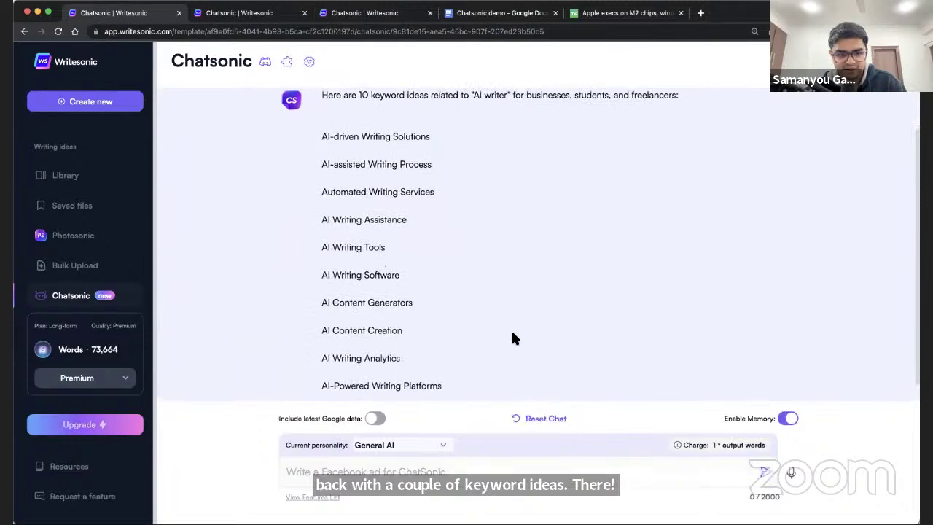
Step: Review the generated list of "AI writer" keyword ideas from beginning to end
{"action": "scroll", "coordinate": [501, 335], "scroll_direction": "down", "scroll_amount": 1}
{"action": "scroll", "coordinate": [473, 277], "scroll_direction": "up", "scroll_amount": 2}
{"action": "scroll", "coordinate": [437, 262], "scroll_direction": "down", "scroll_amount": 2}
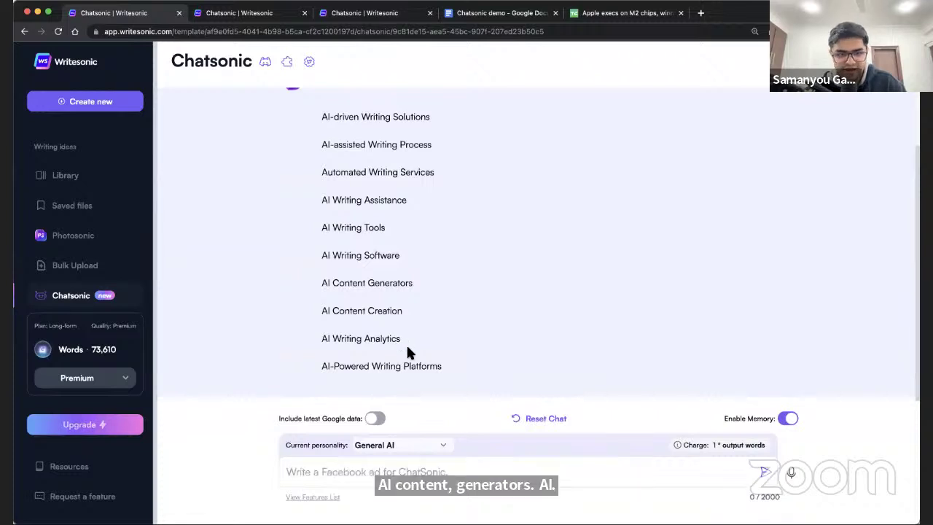
{"action": "scroll", "coordinate": [407, 350], "scroll_direction": "up", "scroll_amount": 1}
{"action": "scroll", "coordinate": [406, 349], "scroll_direction": "down", "scroll_amount": 1}
{"action": "scroll", "coordinate": [409, 352], "scroll_direction": "up", "scroll_amount": 2}
{"action": "scroll", "coordinate": [409, 350], "scroll_direction": "up", "scroll_amount": 1}
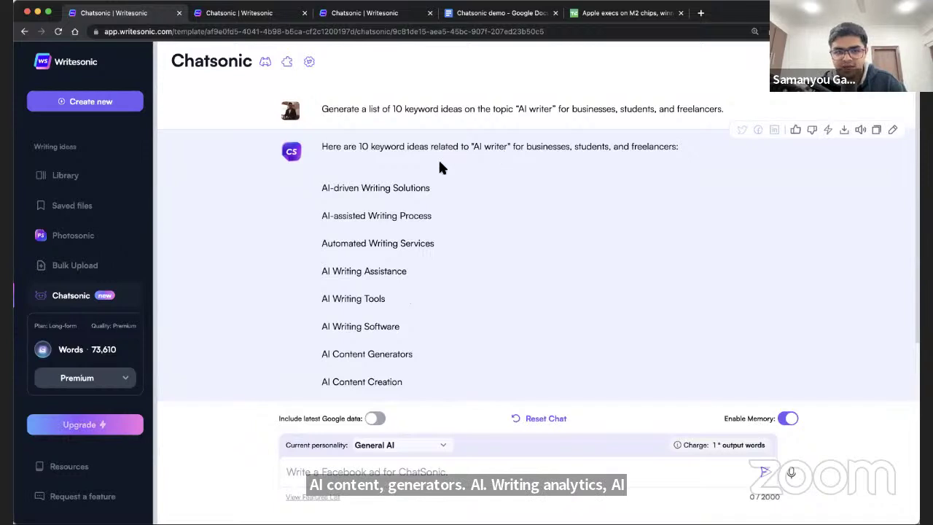
Step: Copy the sentence on clustering keywords by funnel stage from the demo Google Doc and send it as a follow-up in Chatsonic
{"action": "left_click", "coordinate": [495, 14]}
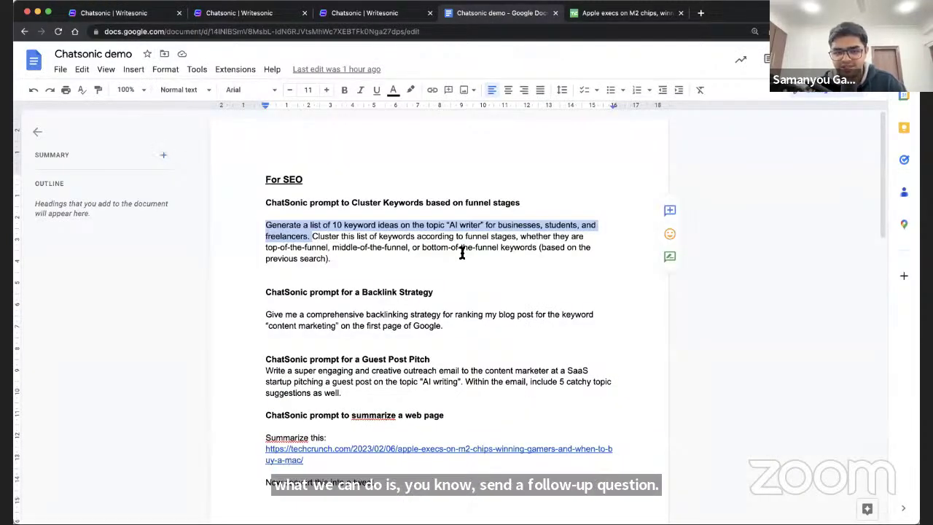
{"action": "left_click_drag", "start_coordinate": [312, 236], "coordinate": [333, 259]}
{"action": "left_click", "coordinate": [145, 13]}
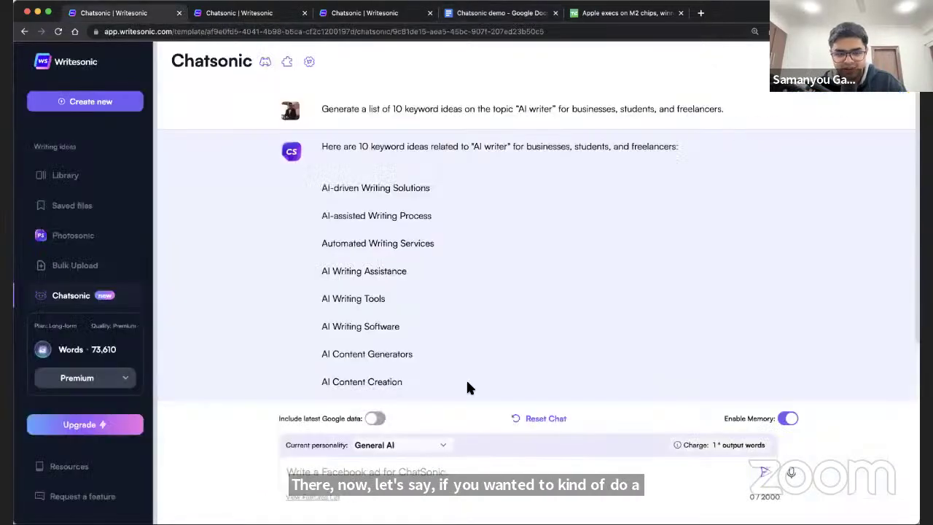
{"action": "left_click", "coordinate": [513, 460]}
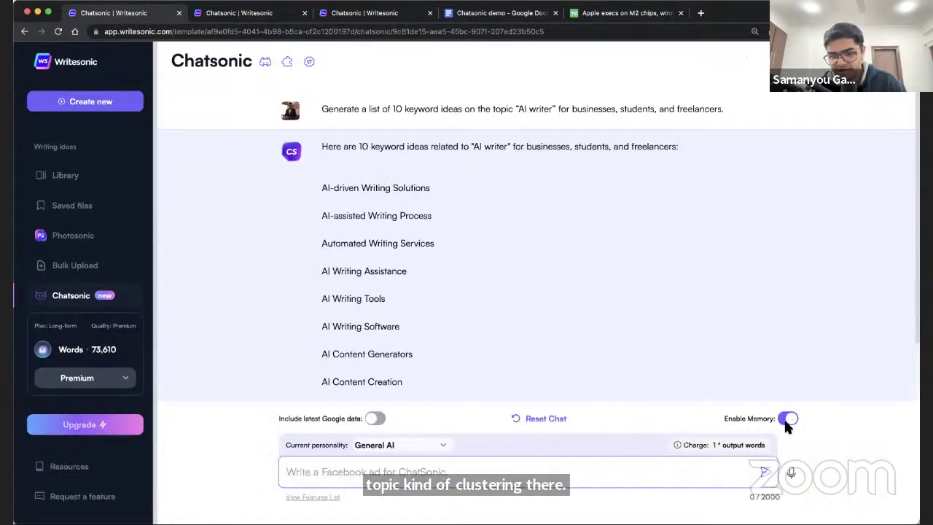
{"action": "key", "text": "super+v"}
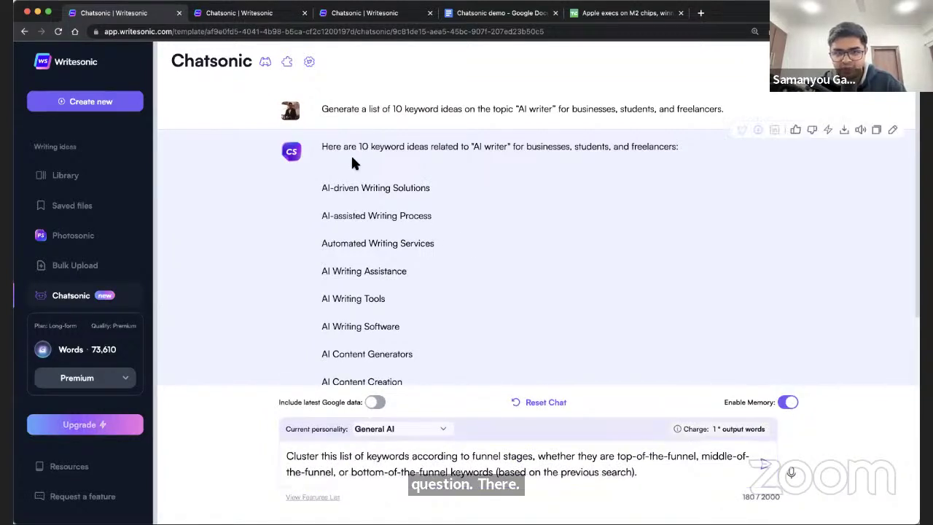
{"action": "left_click_drag", "start_coordinate": [350, 154], "coordinate": [374, 291]}
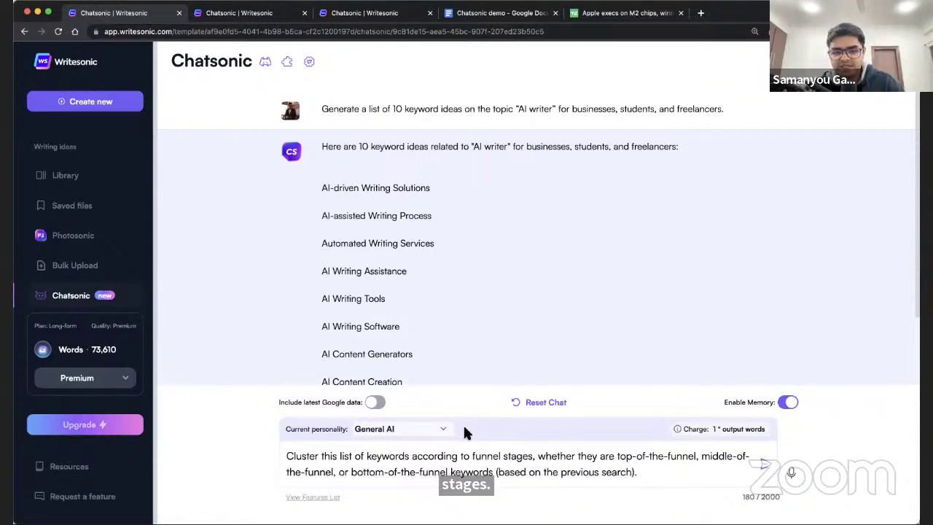
{"action": "left_click", "coordinate": [765, 470]}
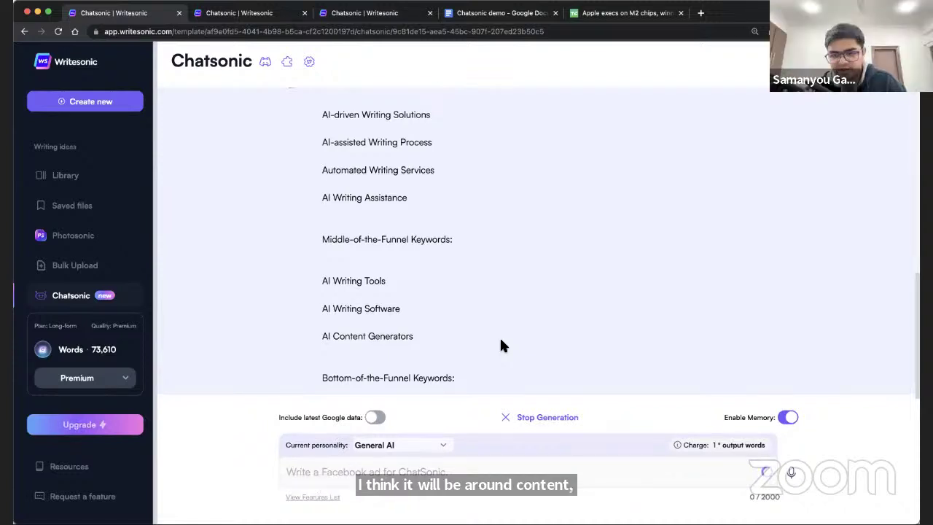
Step: Examine which keywords the answer groups under the top, middle, and bottom of the funnel
{"action": "scroll", "coordinate": [500, 344], "scroll_direction": "up", "scroll_amount": 3}
{"action": "scroll", "coordinate": [372, 218], "scroll_direction": "down", "scroll_amount": 3}
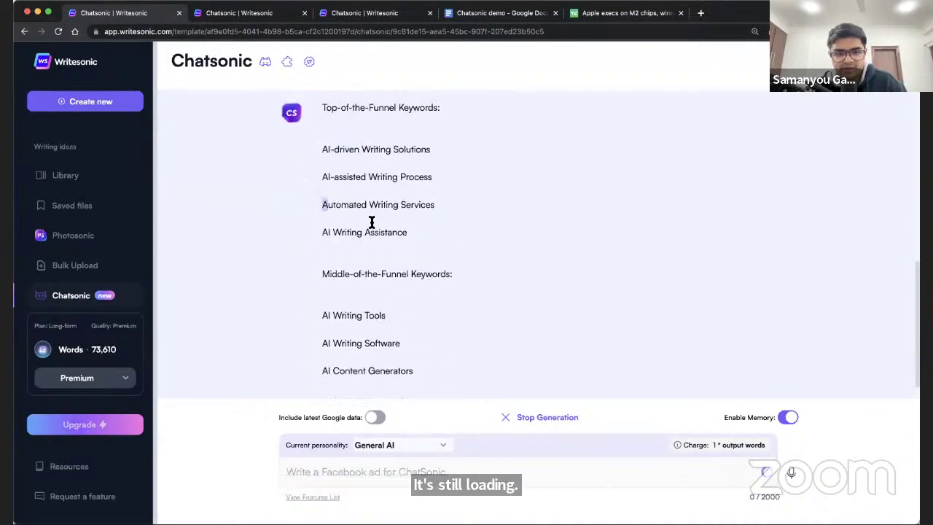
{"action": "scroll", "coordinate": [362, 212], "scroll_direction": "up", "scroll_amount": 2}
{"action": "left_click_drag", "start_coordinate": [321, 189], "coordinate": [426, 200]}
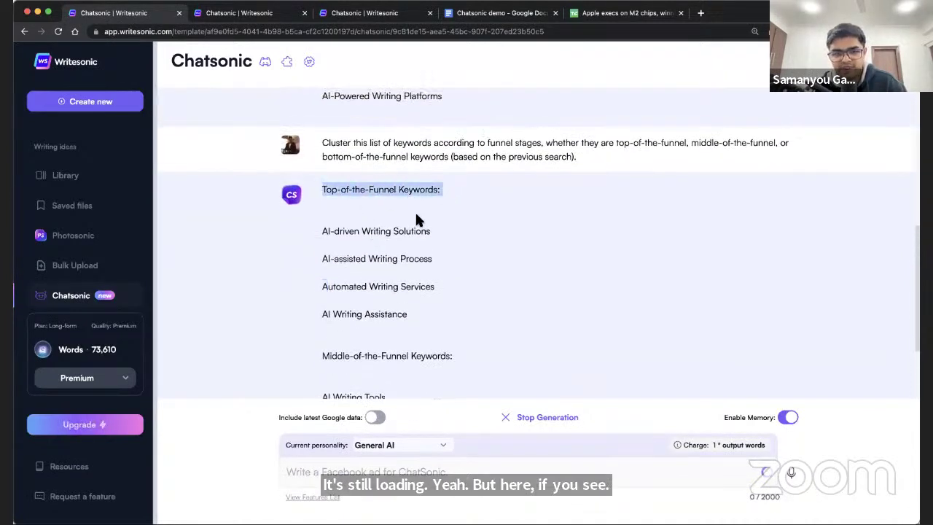
{"action": "left_click_drag", "start_coordinate": [338, 231], "coordinate": [410, 314]}
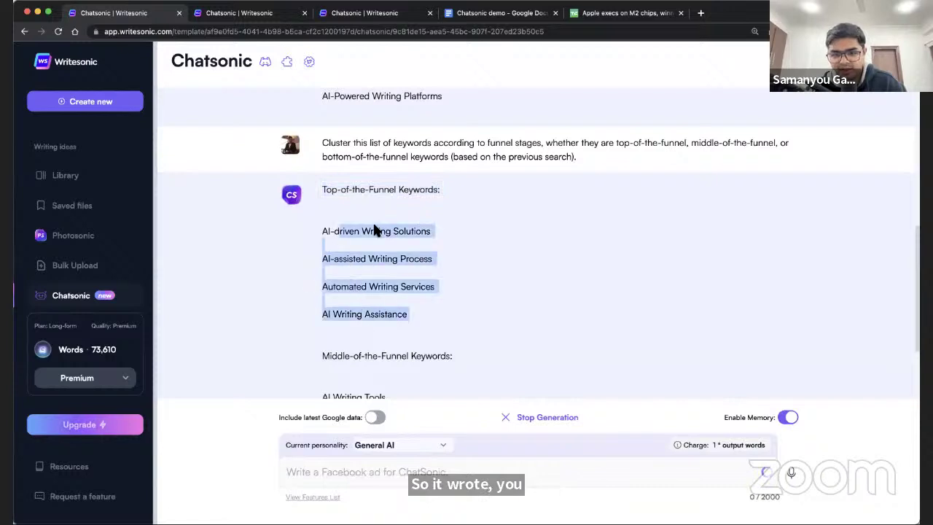
{"action": "scroll", "coordinate": [376, 233], "scroll_direction": "down", "scroll_amount": 3}
{"action": "left_click_drag", "start_coordinate": [356, 239], "coordinate": [378, 340]}
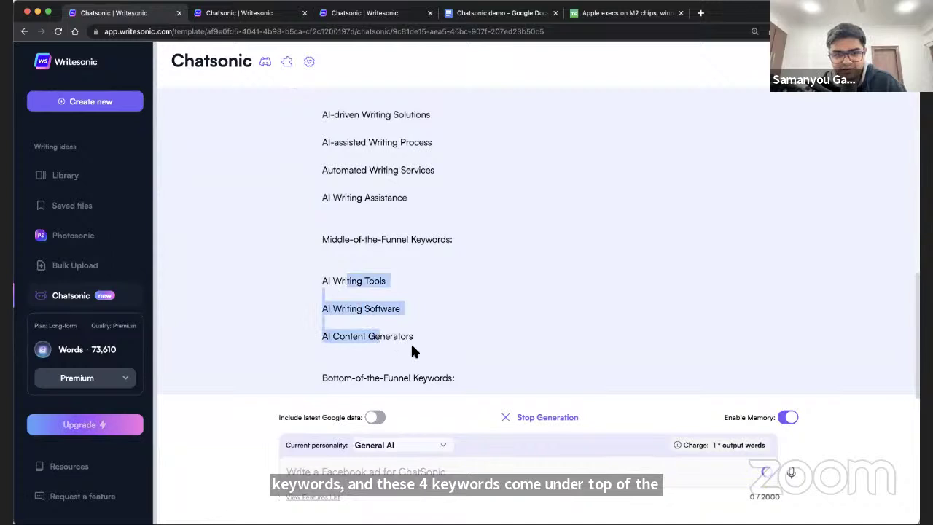
{"action": "left_click", "coordinate": [435, 364]}
{"action": "scroll", "coordinate": [435, 364], "scroll_direction": "up", "scroll_amount": 1}
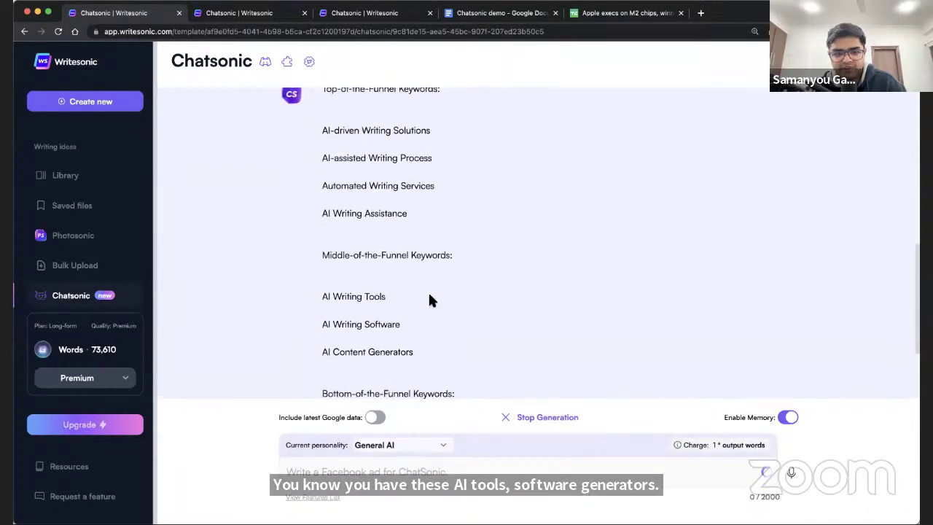
{"action": "scroll", "coordinate": [437, 291], "scroll_direction": "down", "scroll_amount": 3}
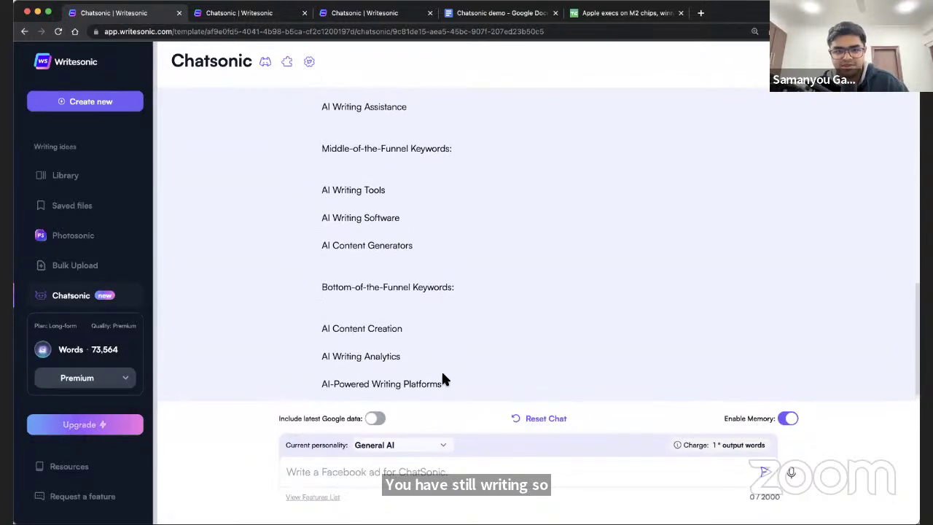
Step: Reset the keyword chat and copy the backlink strategy prompt for "content marketing" from the demo Google Doc
{"action": "left_click", "coordinate": [518, 416]}
{"action": "left_click", "coordinate": [569, 303]}
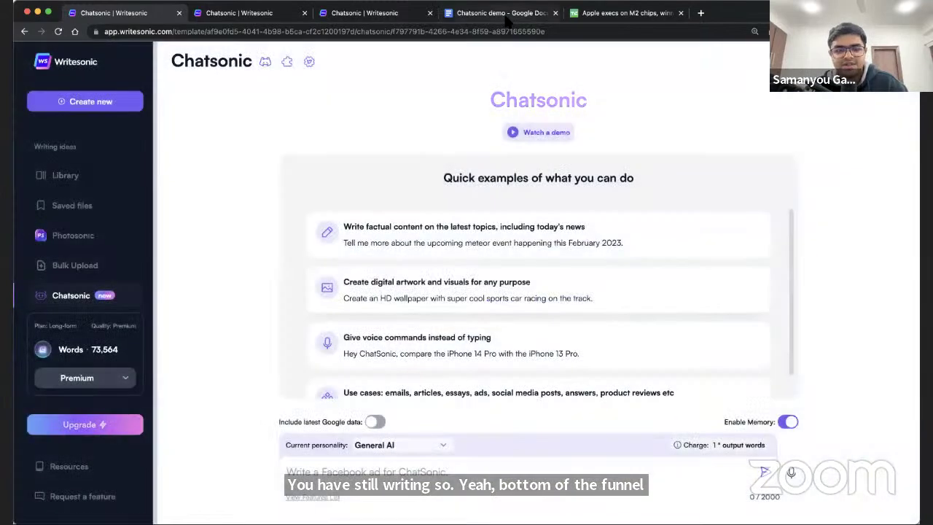
{"action": "left_click", "coordinate": [503, 13]}
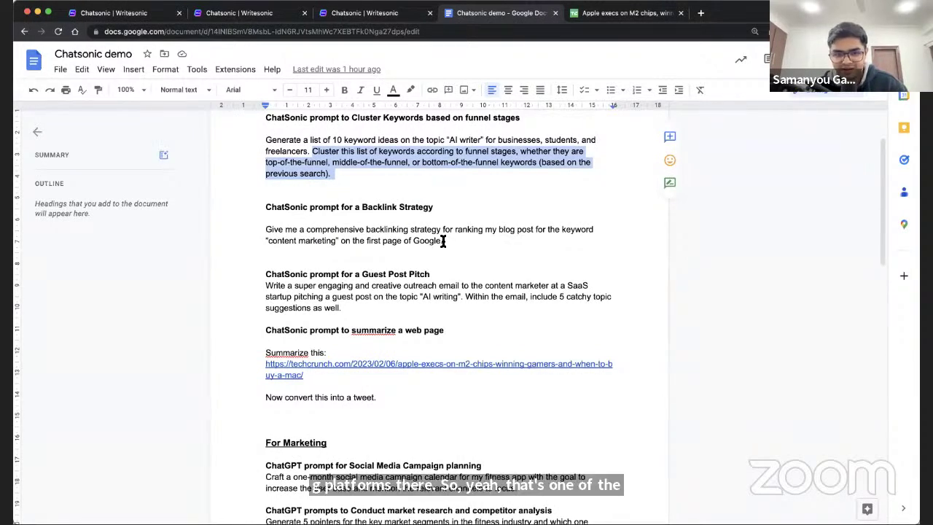
{"action": "left_click_drag", "start_coordinate": [444, 240], "coordinate": [260, 231]}
{"action": "key", "text": "ctrl+c"}
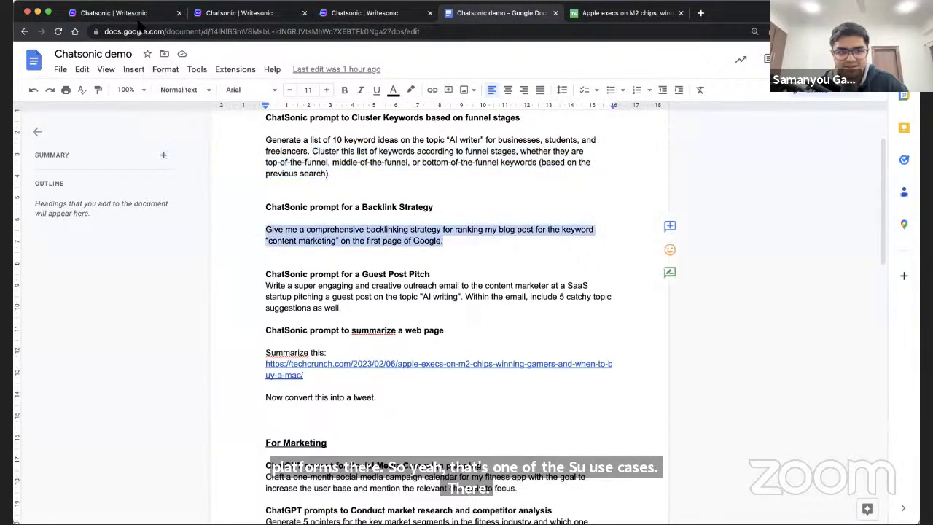
Step: Switch back to Chatsonic and send the copied prompt for a comprehensive backlinking strategy on the keyword "content marketing"
{"action": "left_click", "coordinate": [128, 13]}
{"action": "left_click", "coordinate": [412, 456]}
{"action": "key", "text": "ctrl+v"}
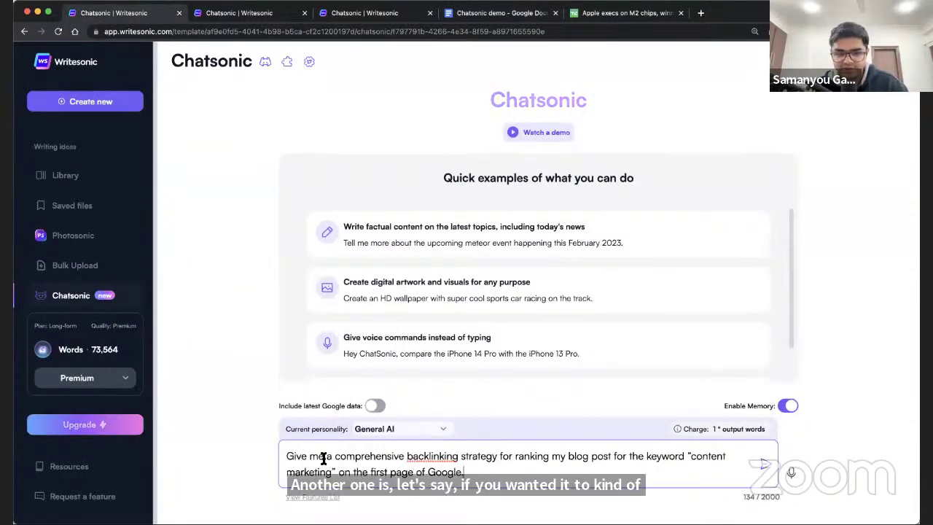
{"action": "left_click_drag", "start_coordinate": [289, 456], "coordinate": [487, 465]}
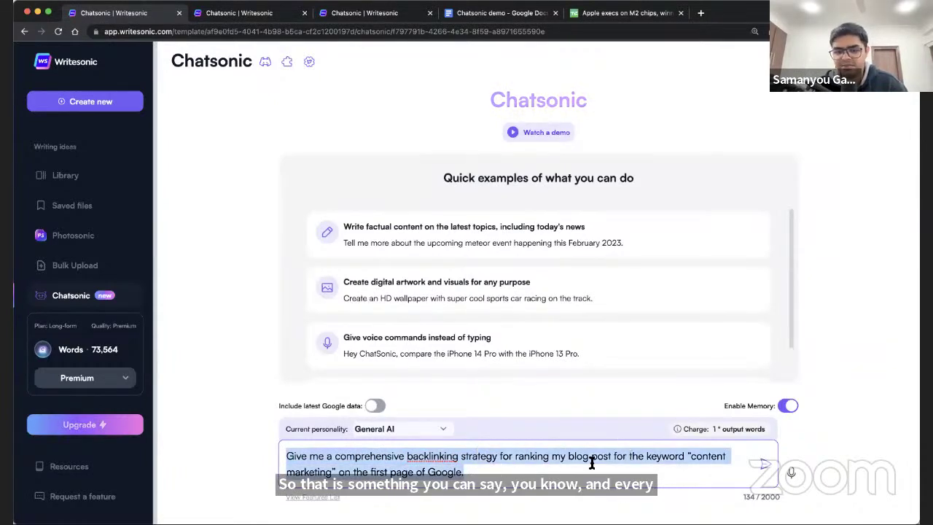
{"action": "left_click", "coordinate": [699, 459]}
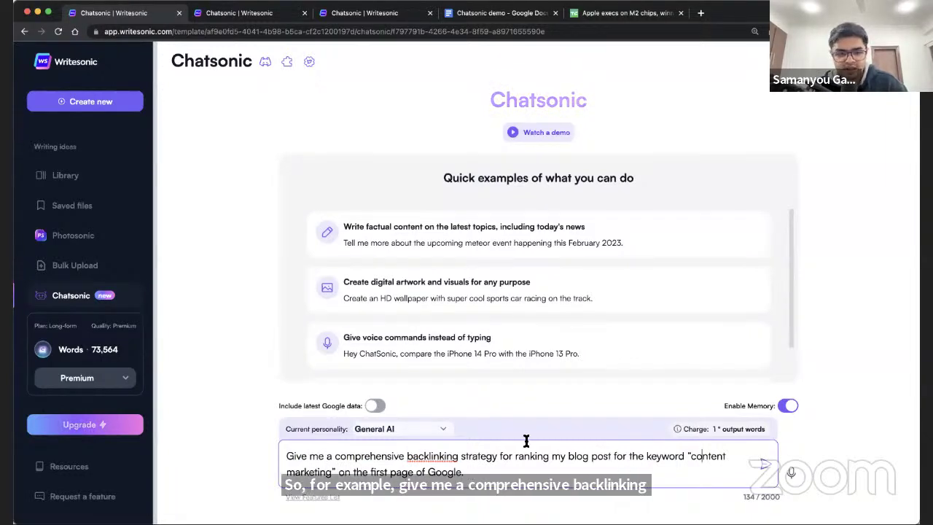
{"action": "scroll", "coordinate": [515, 470], "scroll_direction": "down", "scroll_amount": 1}
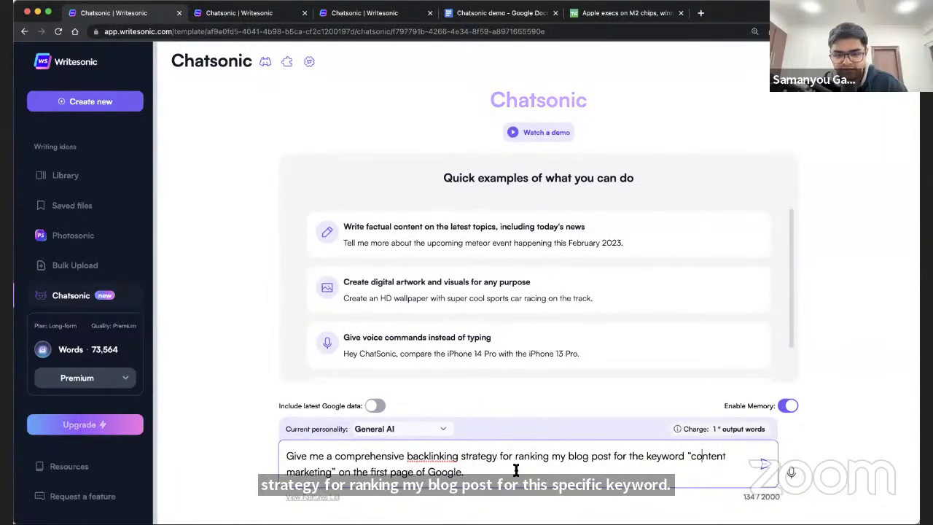
{"action": "key", "text": "Return"}
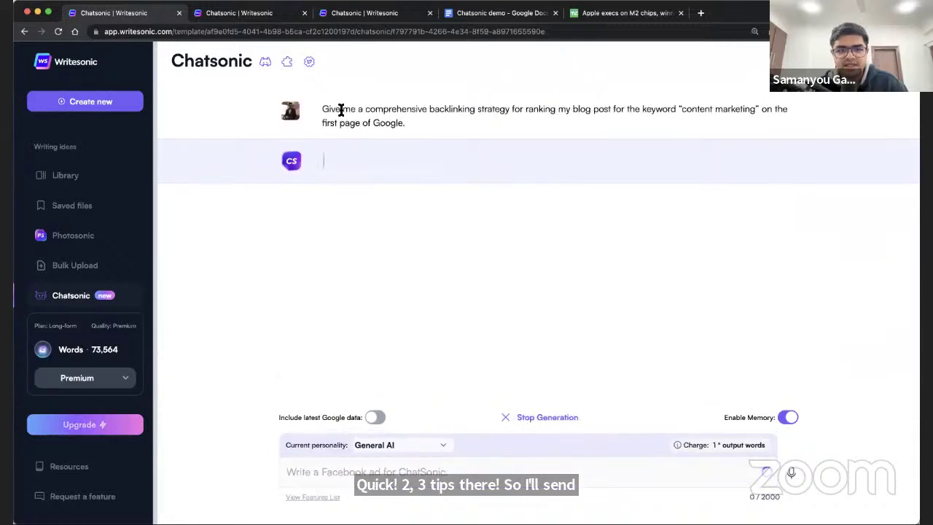
Step: Examine the wording of the sent backlinking prompt, including its opening instruction and the quoted keyword "content marketing"
{"action": "left_click_drag", "start_coordinate": [323, 107], "coordinate": [359, 108]}
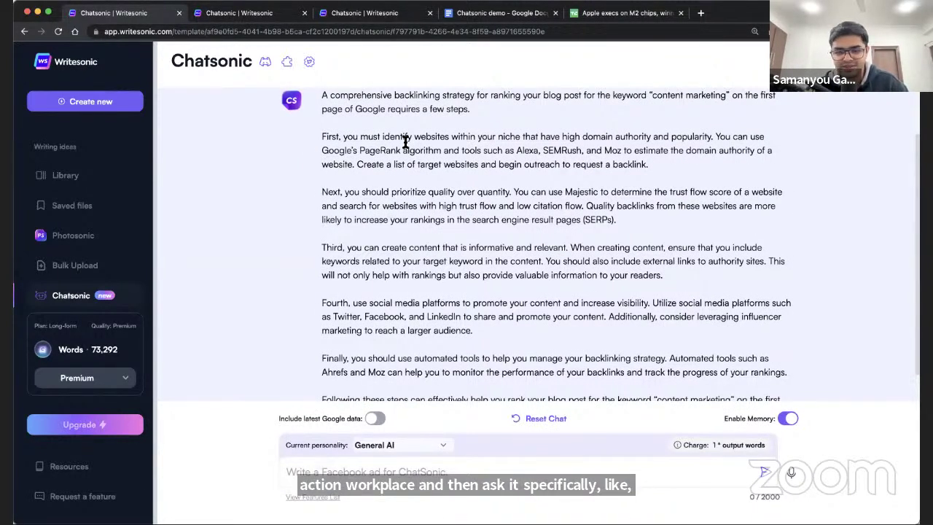
{"action": "scroll", "coordinate": [405, 142], "scroll_direction": "up", "scroll_amount": 2}
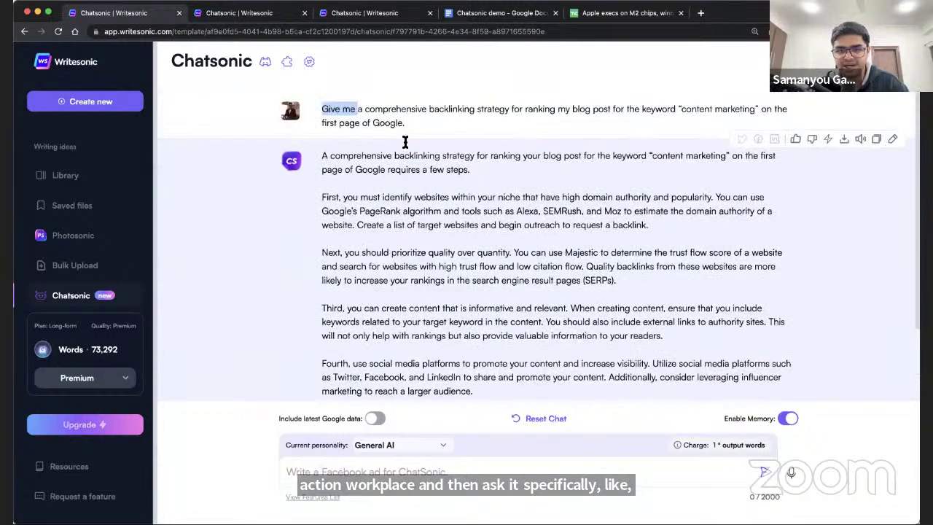
{"action": "left_click_drag", "start_coordinate": [326, 110], "coordinate": [392, 110]}
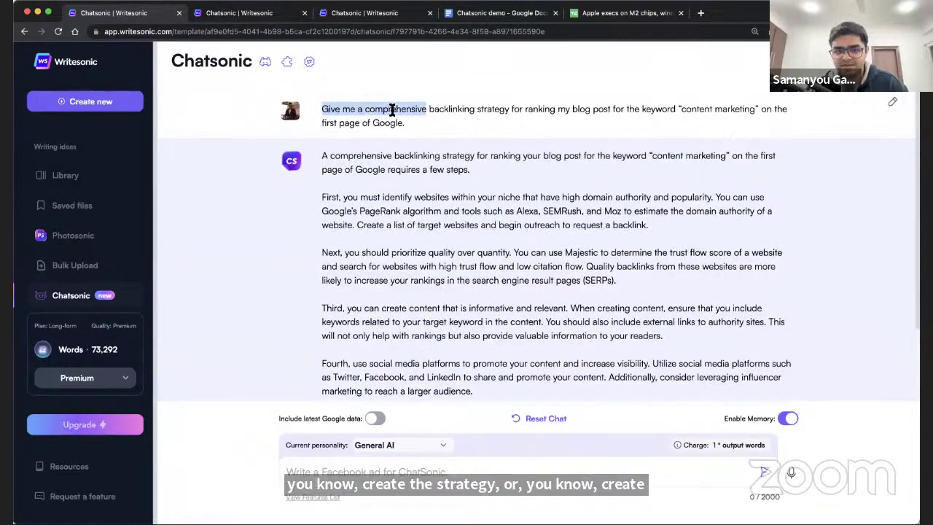
{"action": "left_click", "coordinate": [676, 109]}
{"action": "left_click_drag", "start_coordinate": [762, 108], "coordinate": [678, 111]}
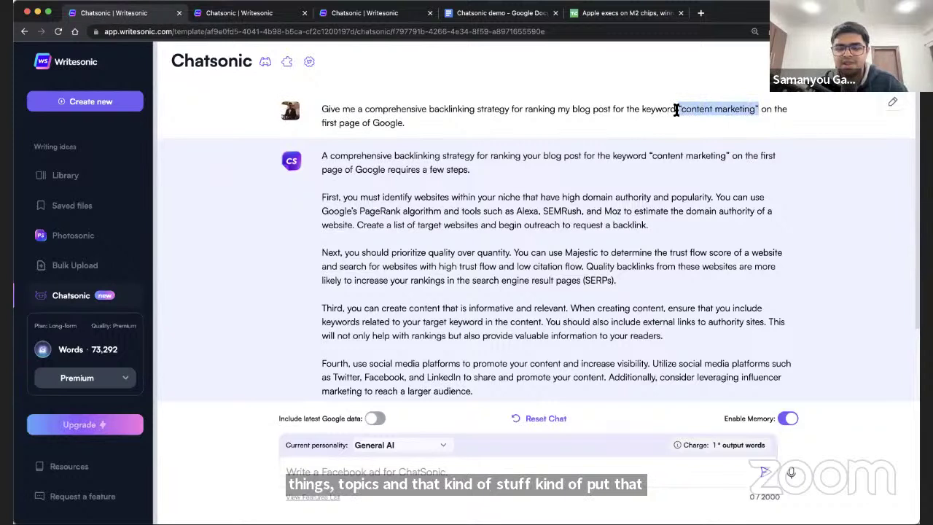
{"action": "left_click", "coordinate": [641, 115]}
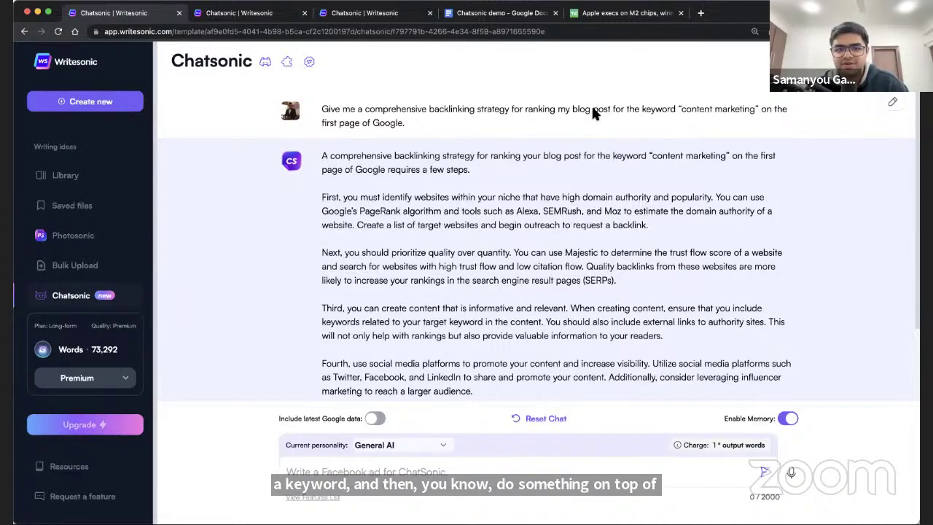
{"action": "double_click", "coordinate": [678, 109]}
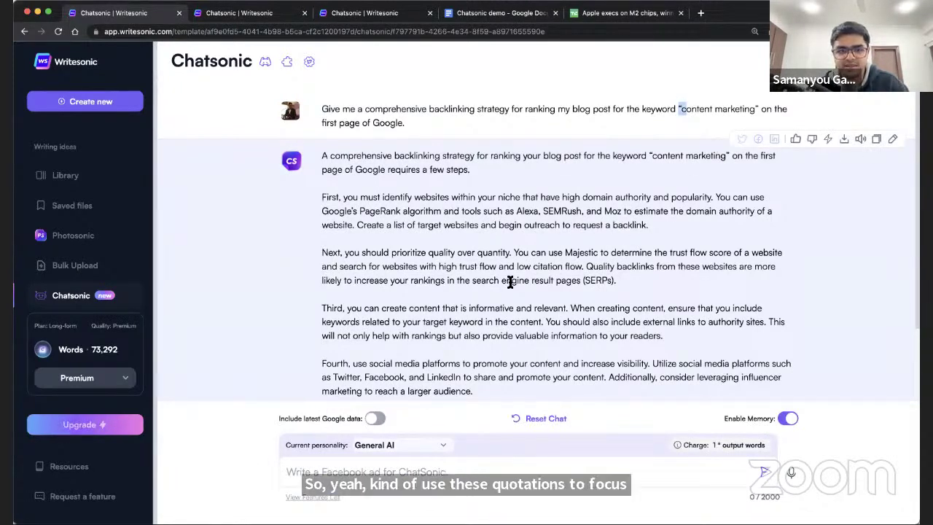
Step: Read through the generated backlinking strategy from its introduction to the closing paragraph
{"action": "scroll", "coordinate": [510, 283], "scroll_direction": "down", "scroll_amount": 1}
{"action": "scroll", "coordinate": [510, 283], "scroll_direction": "up", "scroll_amount": 1}
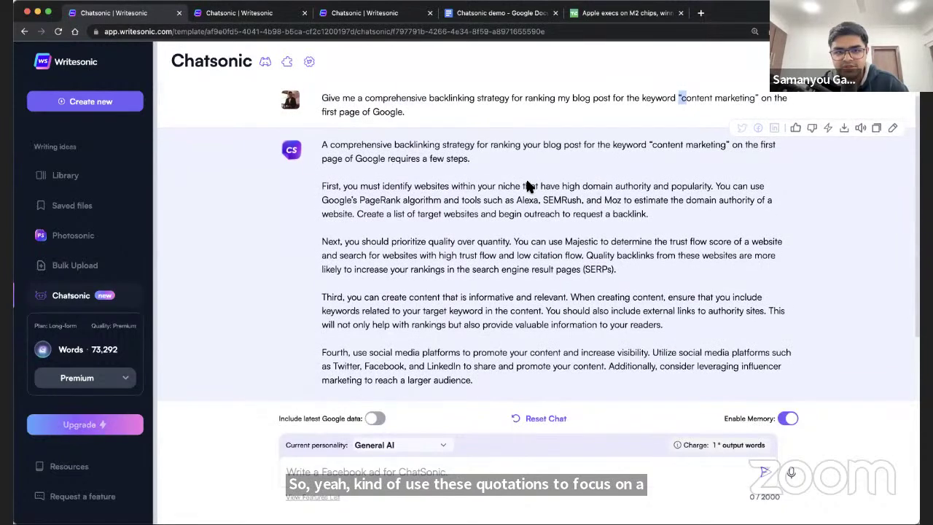
{"action": "left_click_drag", "start_coordinate": [394, 155], "coordinate": [467, 171]}
{"action": "scroll", "coordinate": [490, 175], "scroll_direction": "down", "scroll_amount": 2}
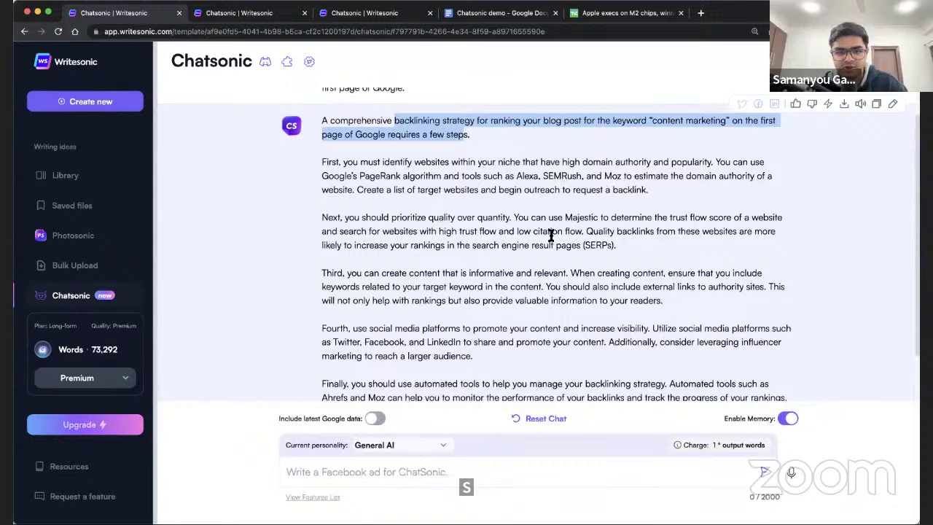
{"action": "scroll", "coordinate": [551, 234], "scroll_direction": "down", "scroll_amount": 2}
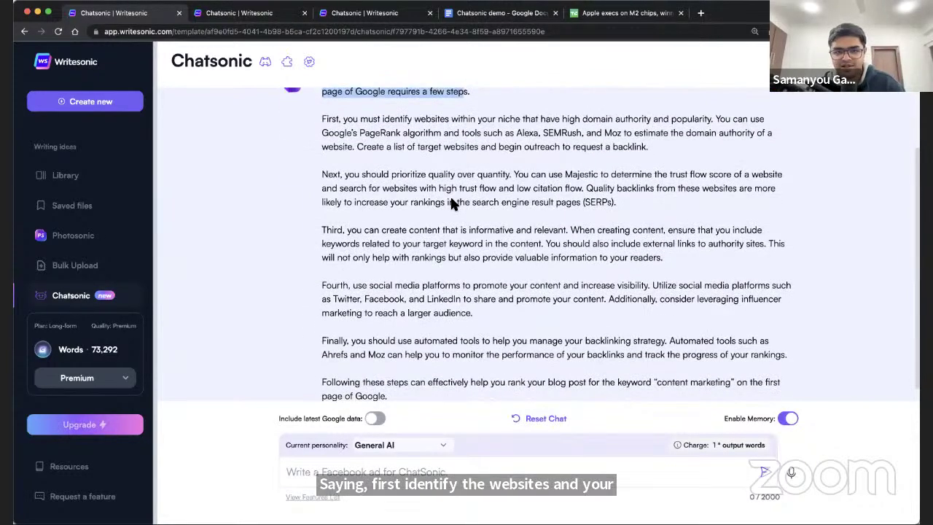
{"action": "scroll", "coordinate": [471, 242], "scroll_direction": "down", "scroll_amount": 1}
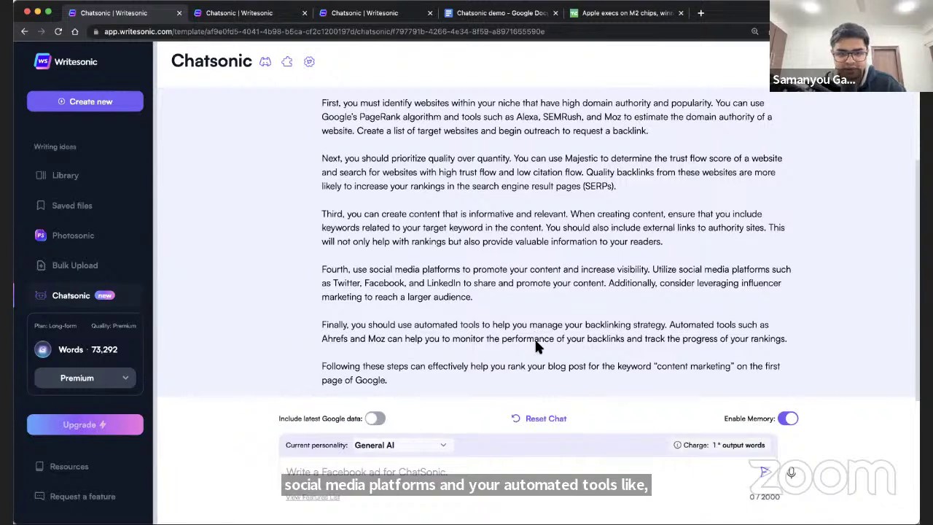
Step: Reset the backlink strategy conversation to start a fresh chat
{"action": "right_click", "coordinate": [540, 368]}
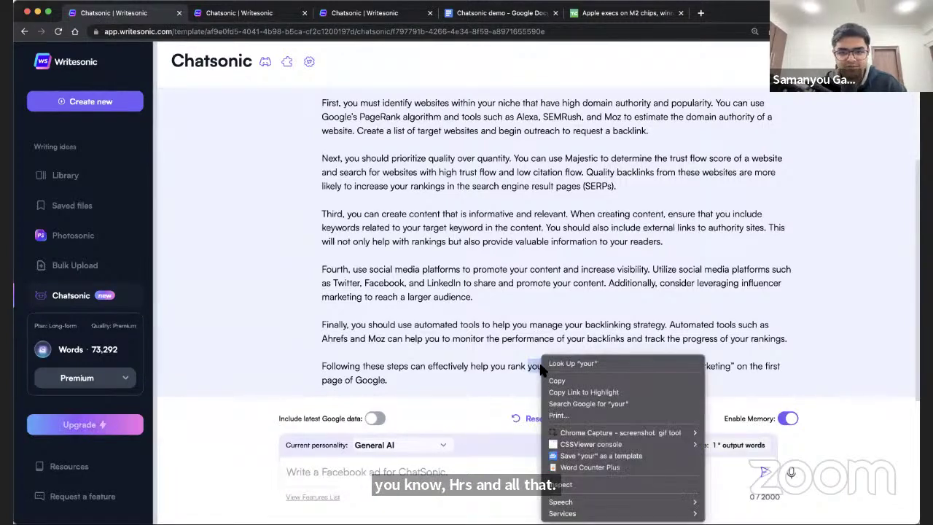
{"action": "left_click", "coordinate": [492, 305]}
{"action": "left_click", "coordinate": [495, 468]}
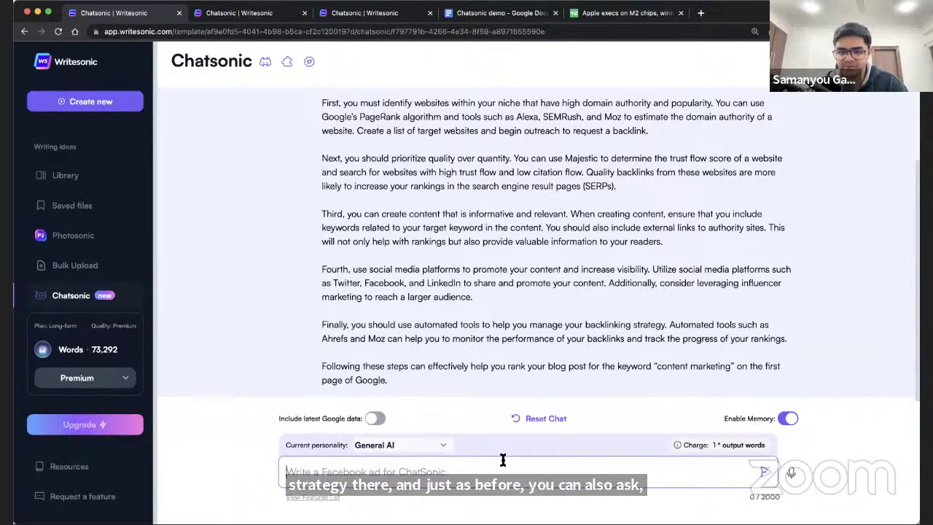
{"action": "left_click", "coordinate": [538, 417]}
{"action": "left_click", "coordinate": [550, 302]}
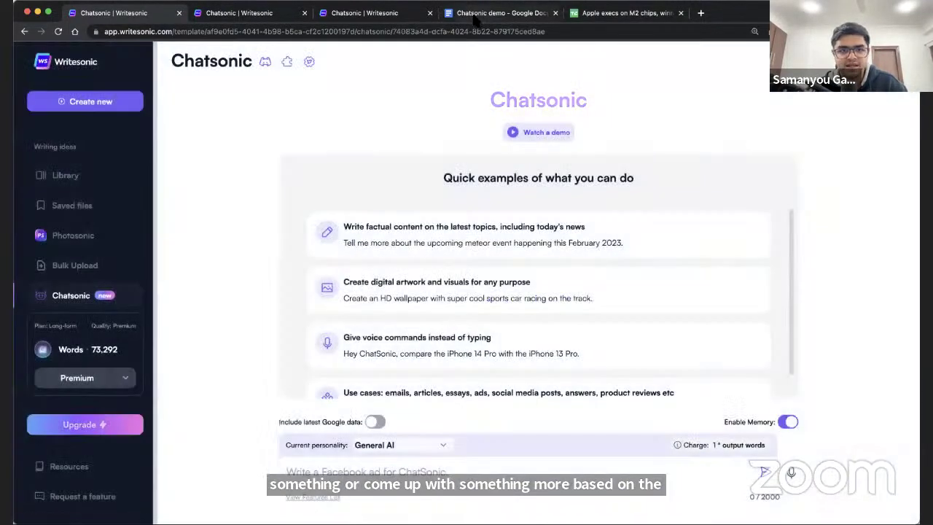
Step: Switch to the demo Google Doc and read the guest post pitch prompt on the topic "AI writing"
{"action": "left_click", "coordinate": [502, 13]}
{"action": "scroll", "coordinate": [350, 249], "scroll_direction": "down", "scroll_amount": 2}
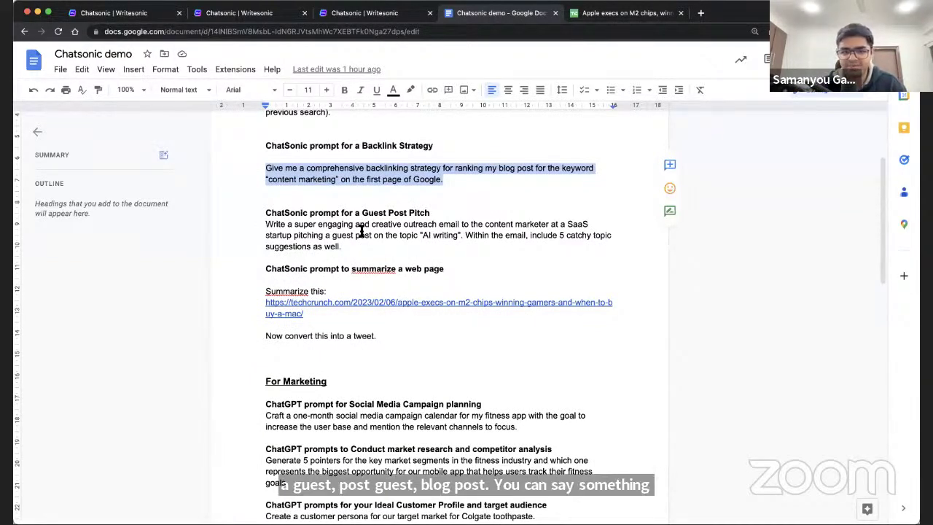
{"action": "left_click", "coordinate": [423, 235]}
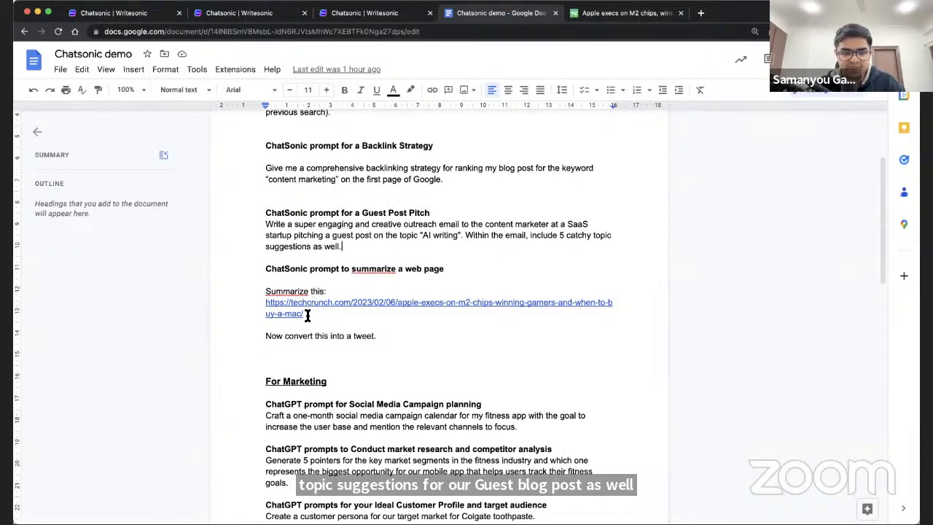
Step: Copy the "Summarize this:" prompt with its TechCrunch link from the demo document and return to Chatsonic
{"action": "left_click_drag", "start_coordinate": [304, 314], "coordinate": [258, 304]}
{"action": "key", "text": "super+c"}
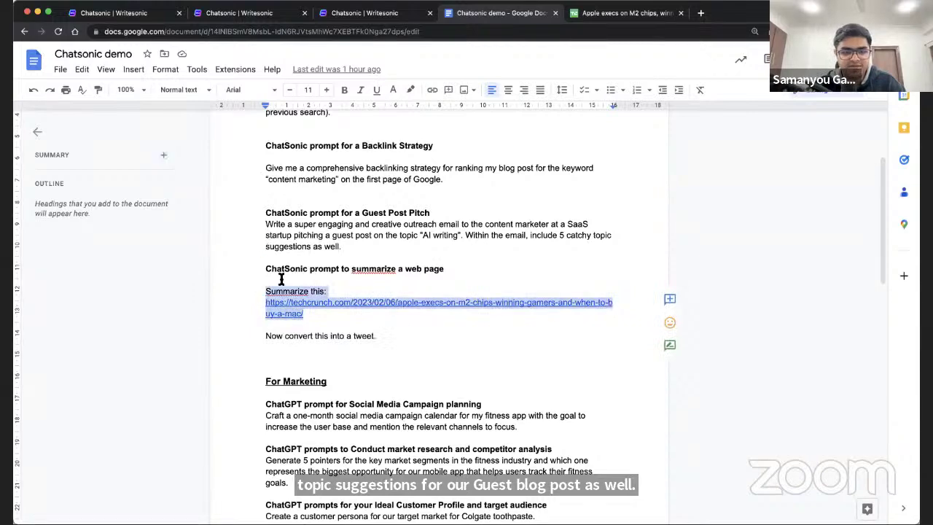
{"action": "left_click", "coordinate": [266, 290]}
{"action": "left_click", "coordinate": [143, 15]}
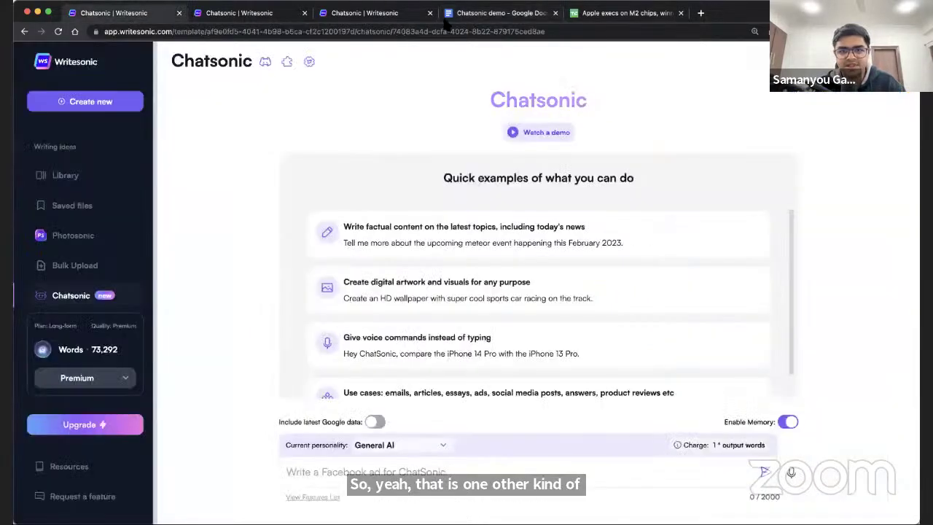
Step: Copy the link of the open TechCrunch M2 article, and in Chatsonic enable latest Google data and disable memory
{"action": "left_click", "coordinate": [596, 14]}
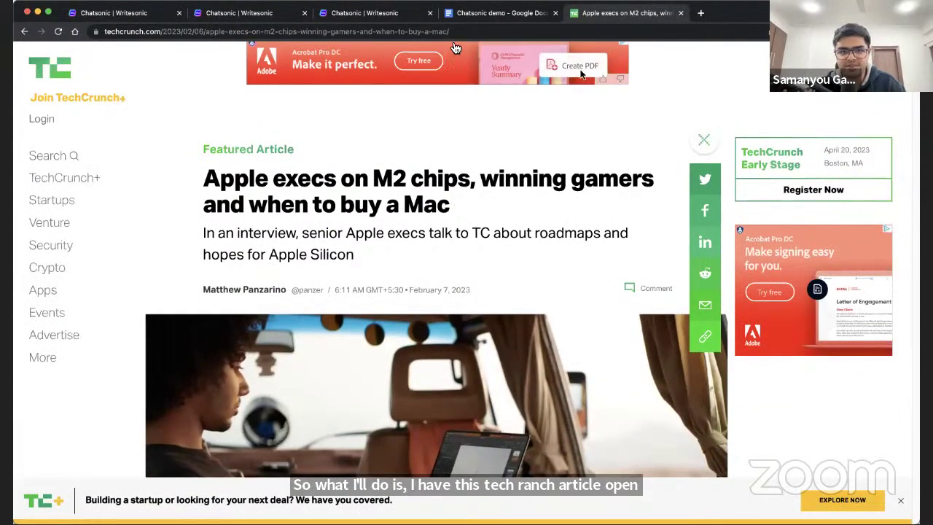
{"action": "left_click", "coordinate": [116, 12]}
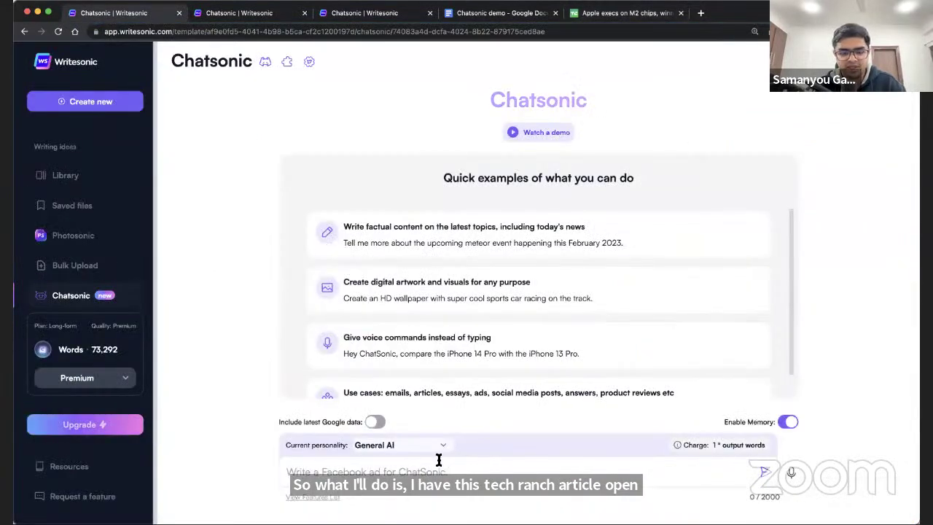
{"action": "left_click", "coordinate": [377, 423]}
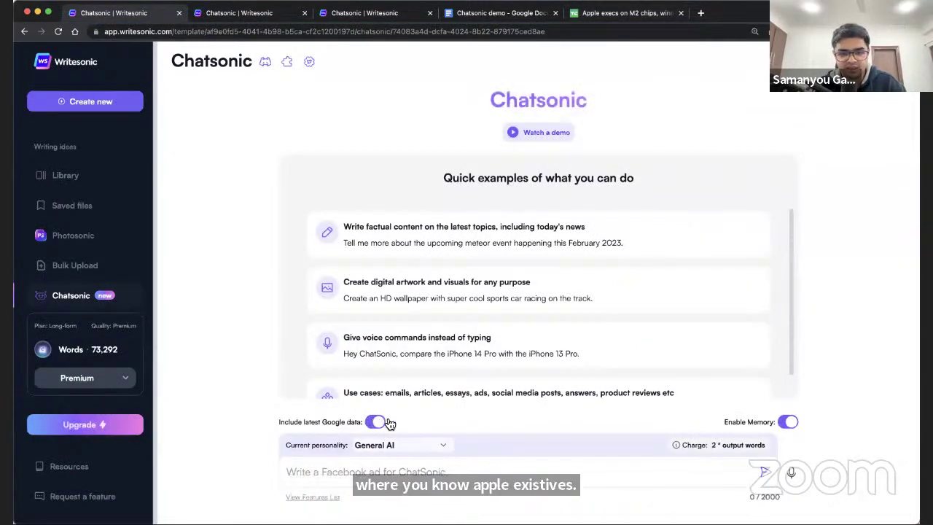
{"action": "left_click", "coordinate": [787, 421]}
Step: Send the prompt "Summarize this:" followed by the copied TechCrunch article link
{"action": "left_click", "coordinate": [527, 470]}
{"action": "type", "text": "Summa"}
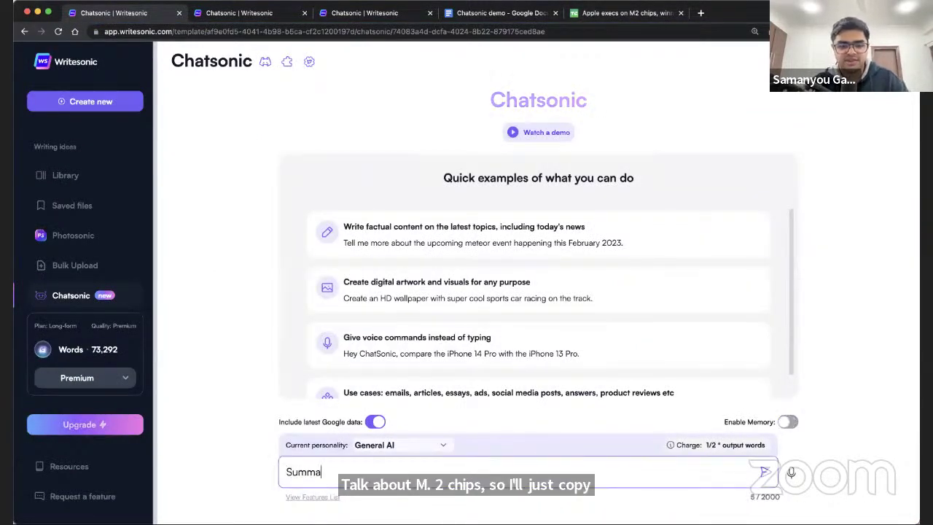
{"action": "type", "text": "rize this:"}
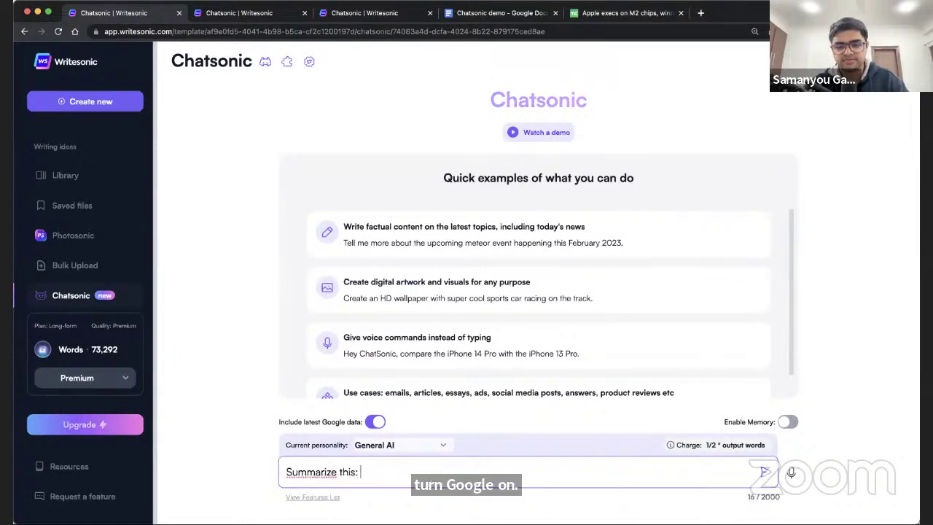
{"action": "key", "text": "super+v"}
{"action": "key", "text": "Return"}
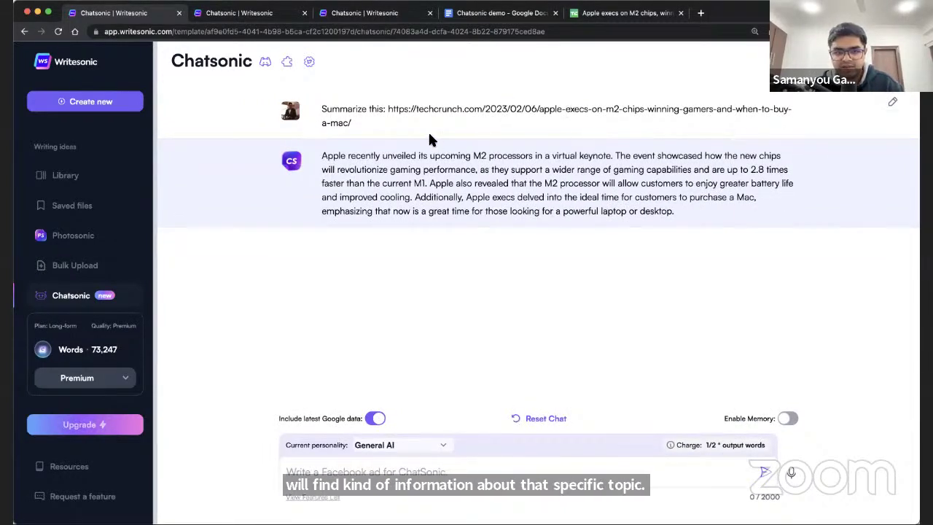
Step: Enable memory and send the follow-up "Convert this into a twitter tweet."
{"action": "left_click", "coordinate": [794, 419]}
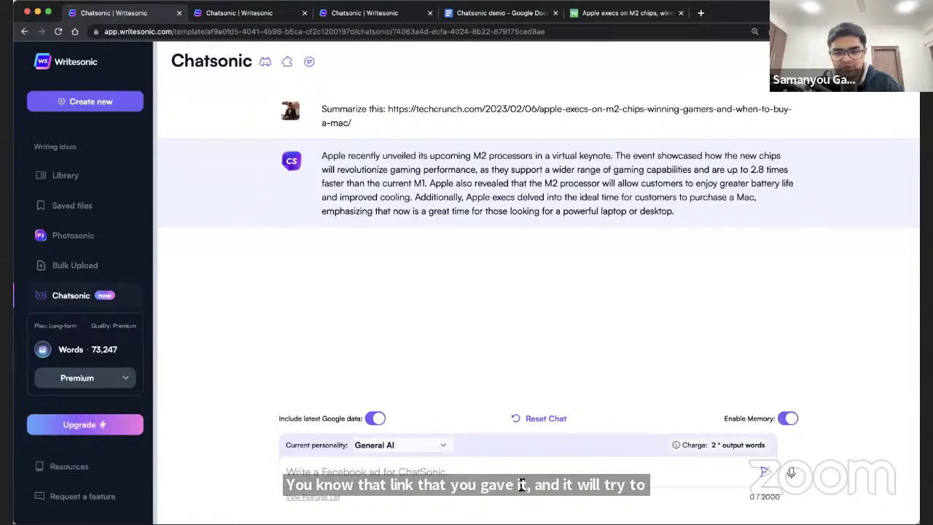
{"action": "left_click", "coordinate": [561, 472]}
{"action": "type", "text": "C"}
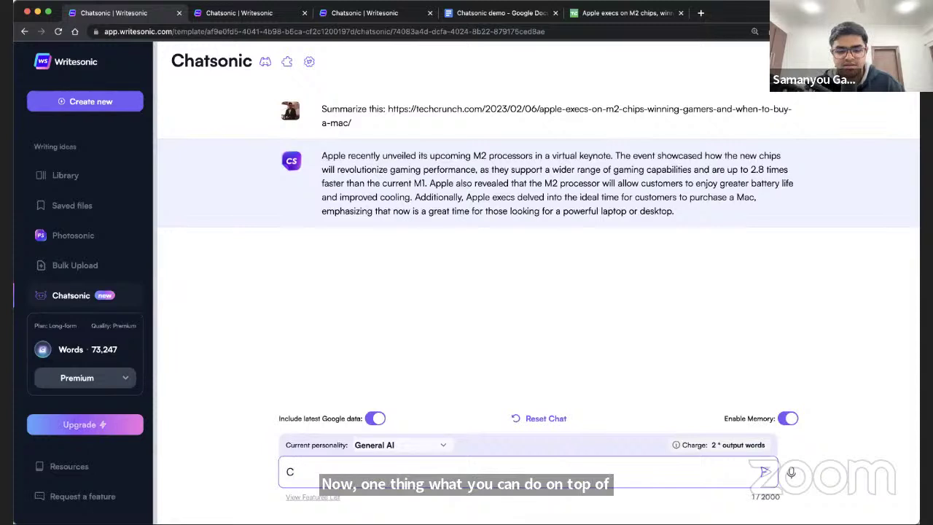
{"action": "type", "text": "onve"}
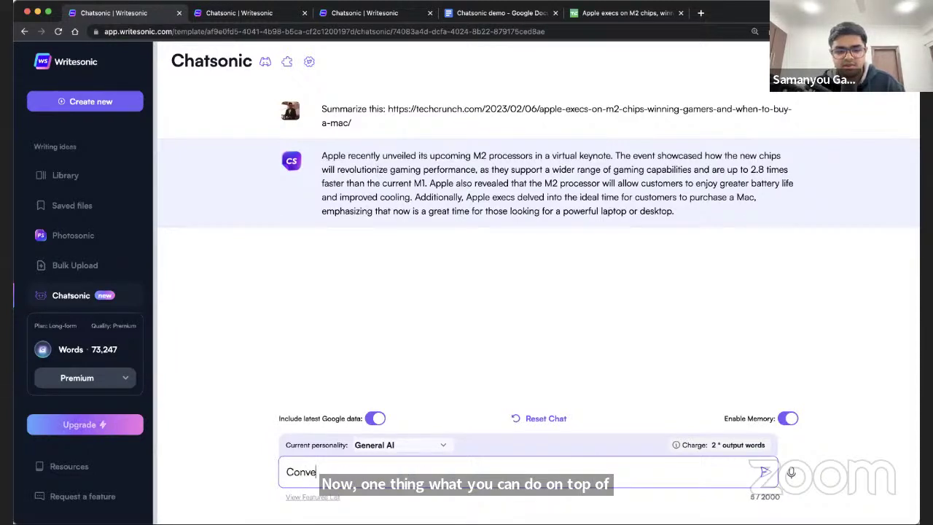
{"action": "type", "text": "rt this in to a"}
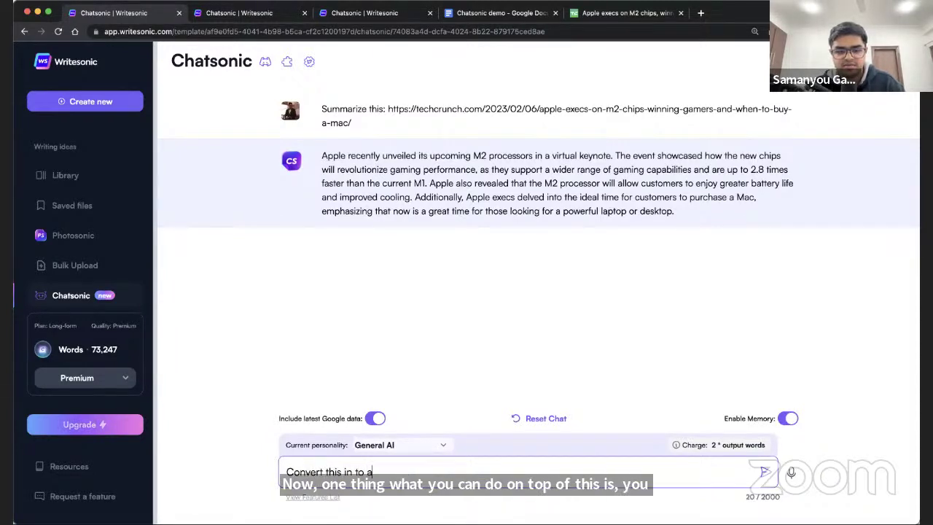
{"action": "key", "text": "BackSpace"}
{"action": "key", "text": "BackSpace"}
{"action": "key", "text": "BackSpace"}
{"action": "key", "text": "BackSpace"}
{"action": "key", "text": "BackSpace"}
{"action": "type", "text": "to a twit"}
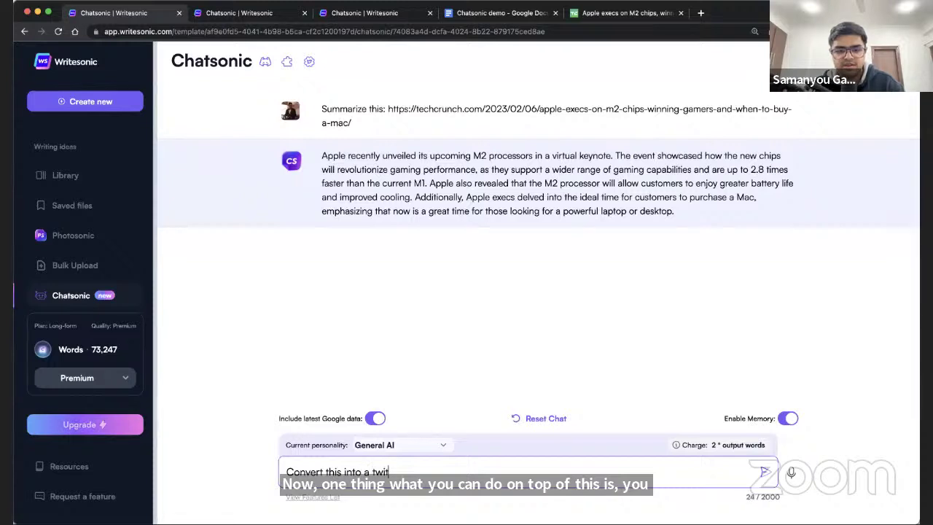
{"action": "type", "text": "ter tweet."}
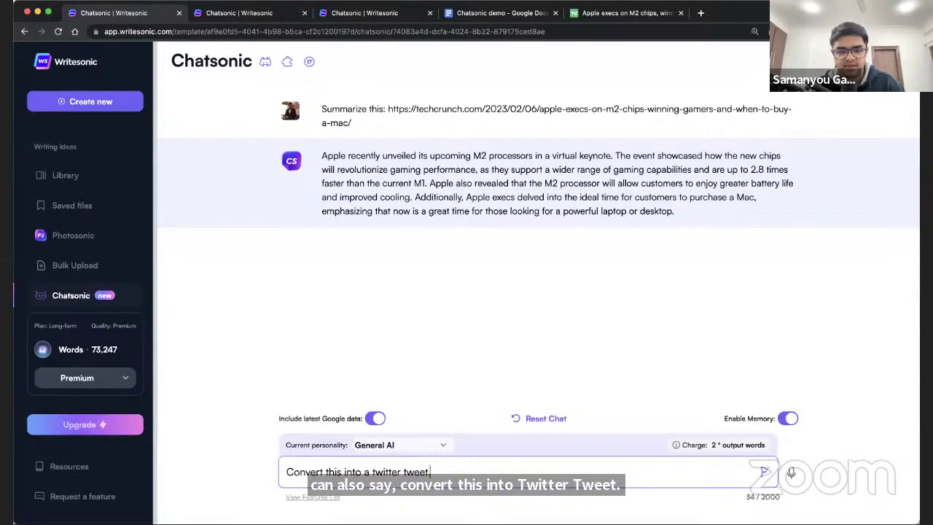
{"action": "key", "text": "Return"}
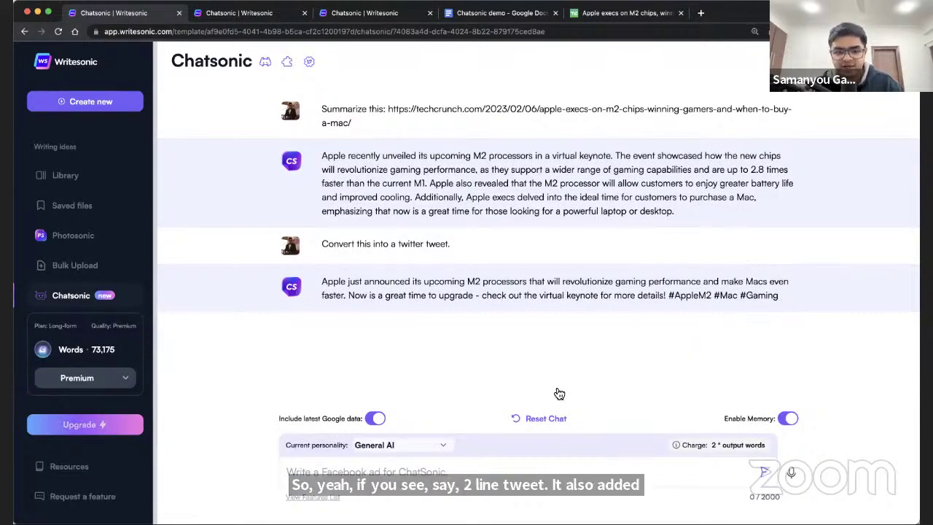
Step: Reset the chat and send "Write a social media post on this:" followed by the same TechCrunch link
{"action": "left_click", "coordinate": [514, 418]}
{"action": "left_click", "coordinate": [561, 310]}
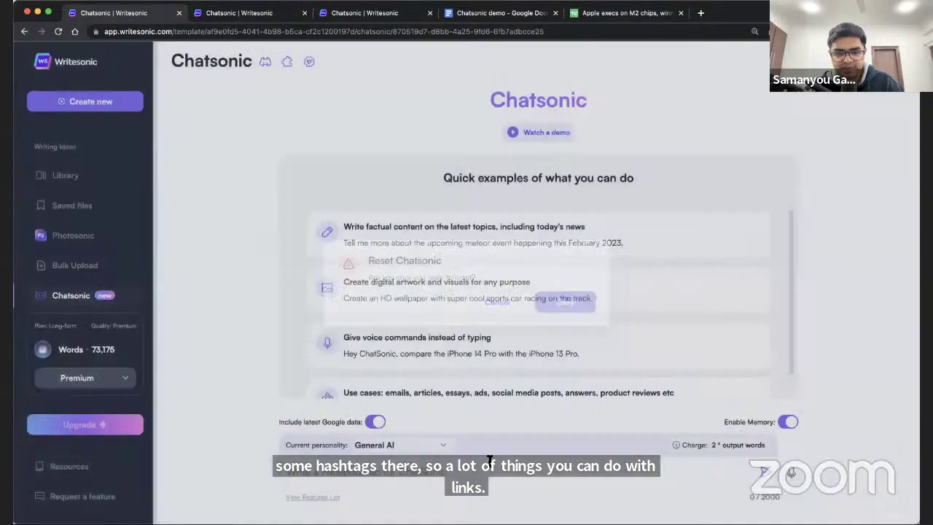
{"action": "key", "text": "super+v"}
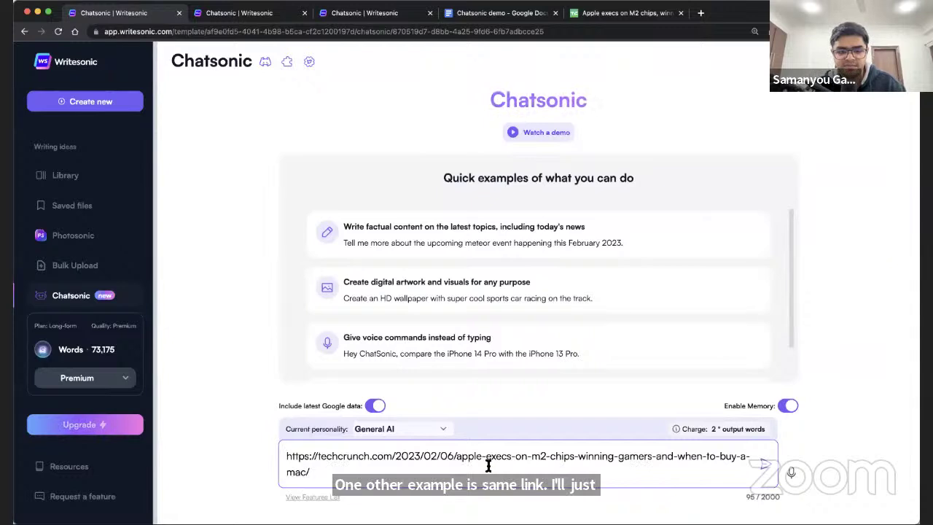
{"action": "type", "text": "Write a s"}
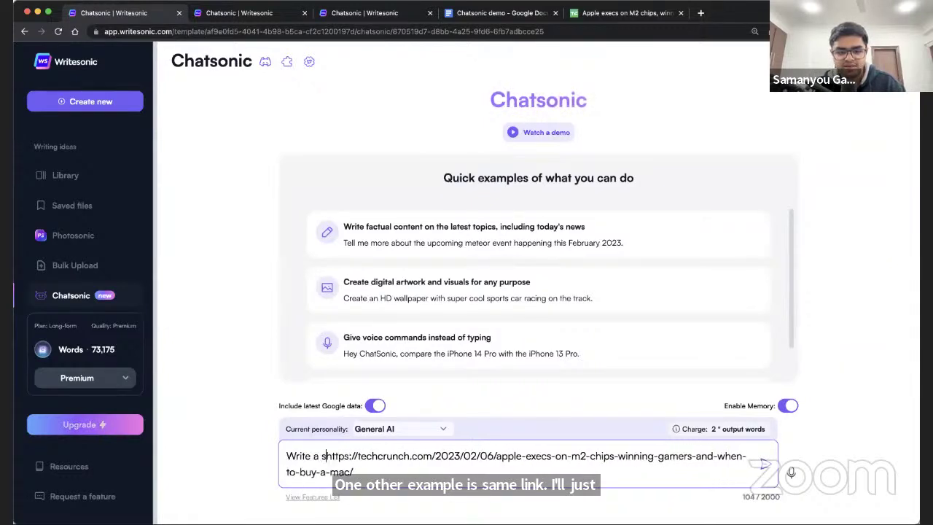
{"action": "type", "text": "ocial media post on"}
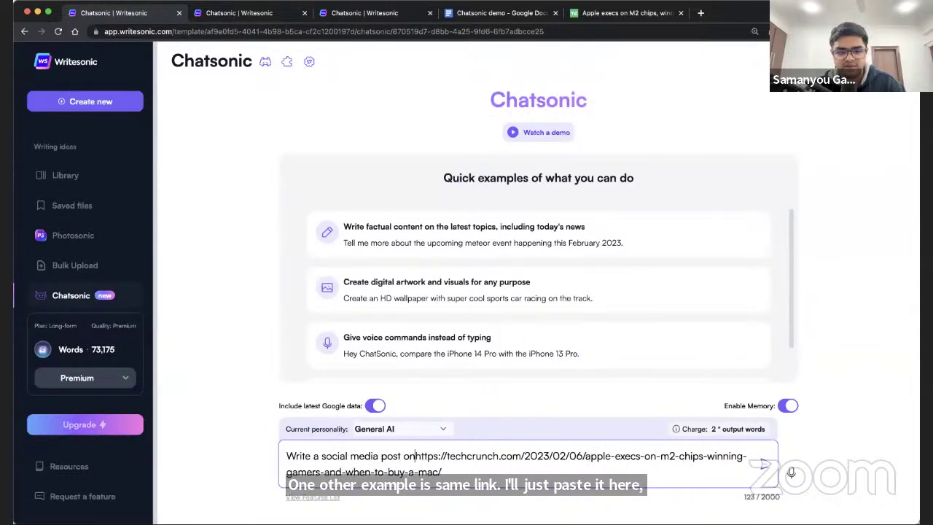
{"action": "type", "text": " this:"}
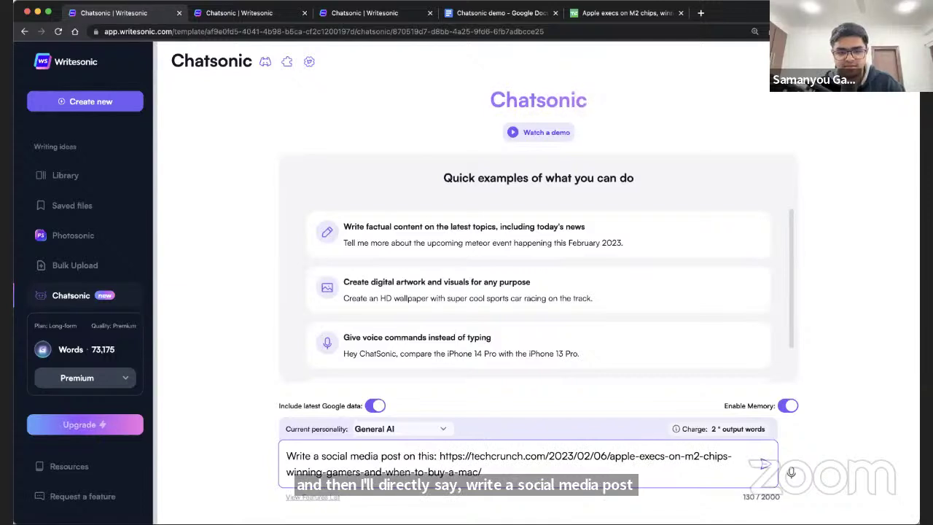
{"action": "key", "text": "Return"}
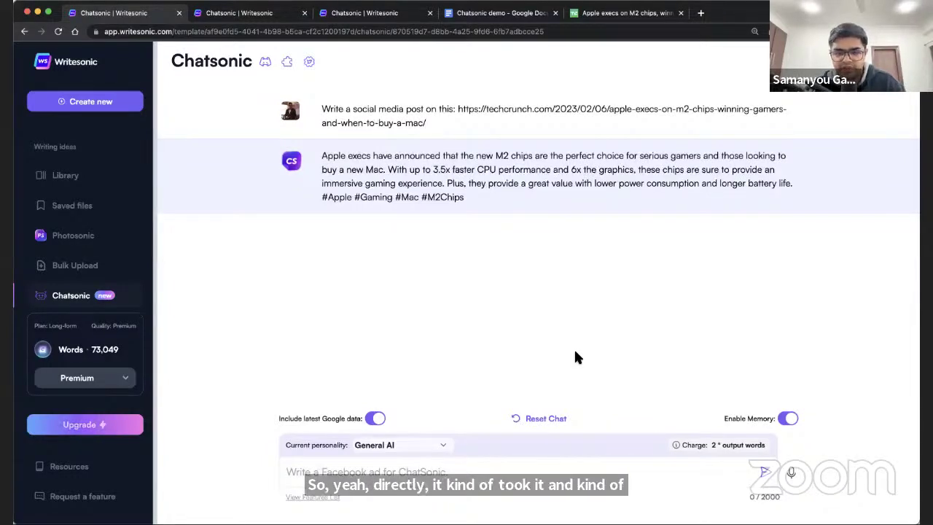
Step: Reset the social media post chat, switch to the demo Google Doc and close the TechCrunch article
{"action": "left_click", "coordinate": [540, 420]}
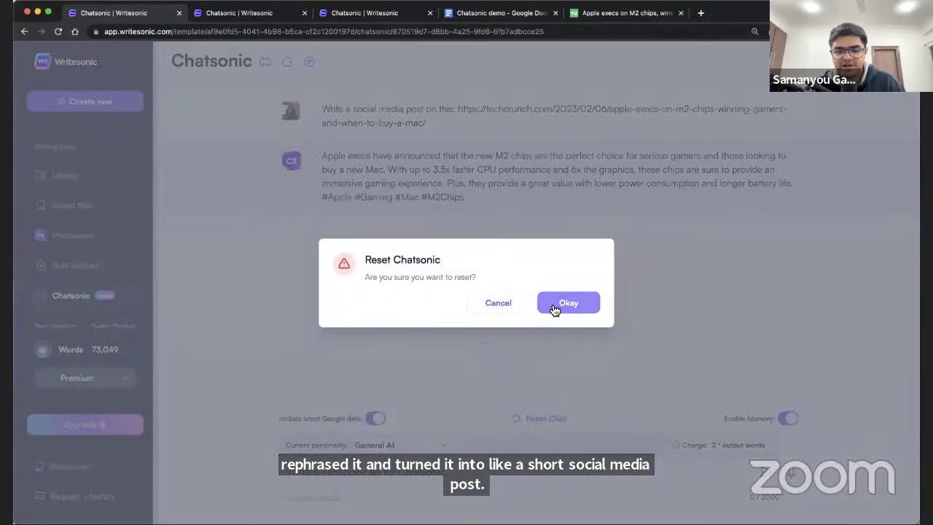
{"action": "left_click", "coordinate": [554, 308]}
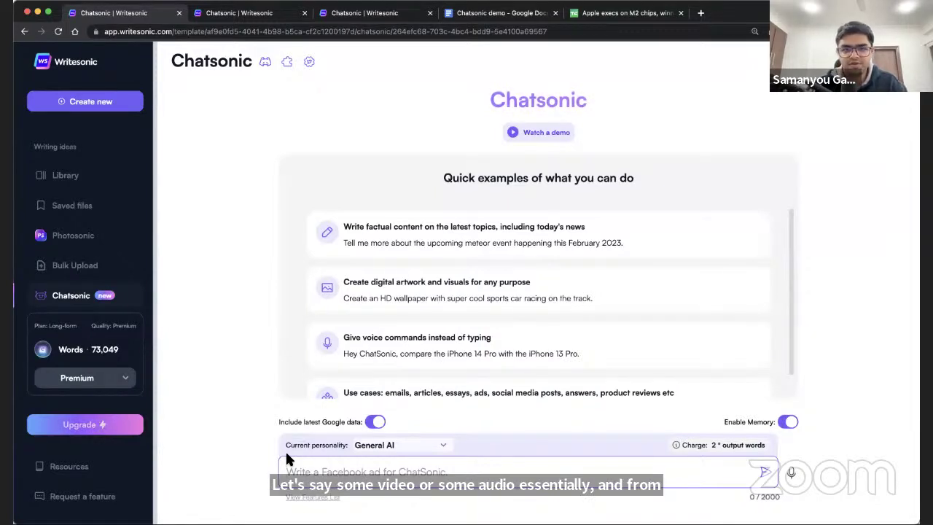
{"action": "left_click", "coordinate": [501, 12]}
{"action": "scroll", "coordinate": [507, 205], "scroll_direction": "down", "scroll_amount": 3}
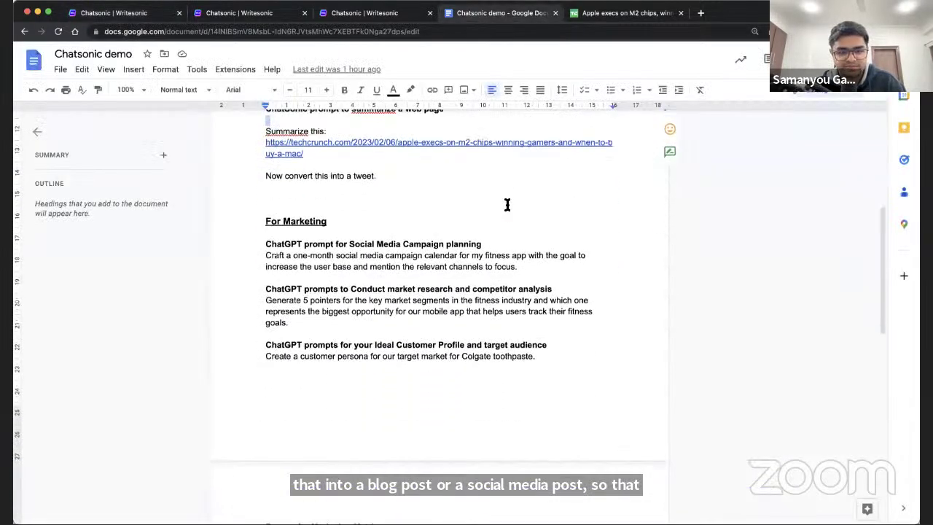
{"action": "left_click", "coordinate": [681, 13]}
Step: Copy the one-month social media campaign calendar prompt for the fitness app from the demo document into the Chatsonic message
{"action": "left_click", "coordinate": [373, 318]}
{"action": "scroll", "coordinate": [373, 320], "scroll_direction": "down", "scroll_amount": 1}
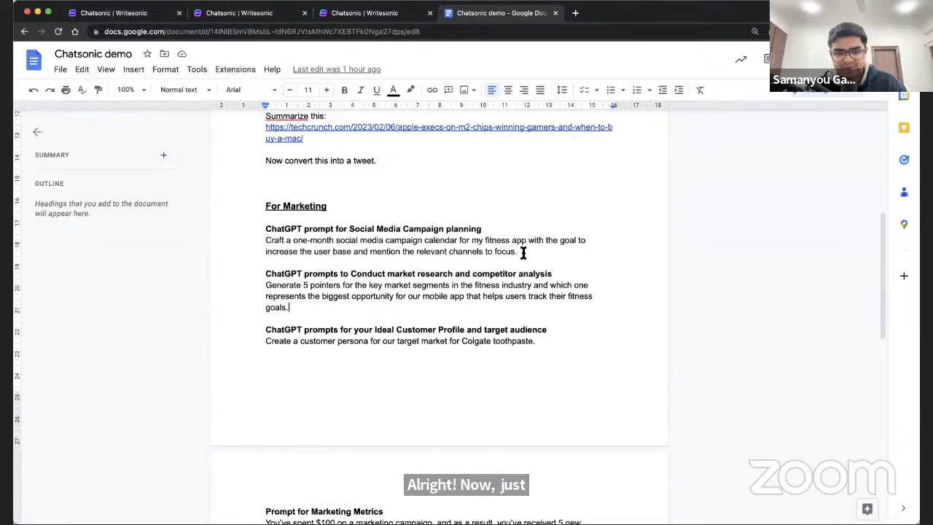
{"action": "left_click_drag", "start_coordinate": [522, 250], "coordinate": [266, 240]}
{"action": "key", "text": "super+c"}
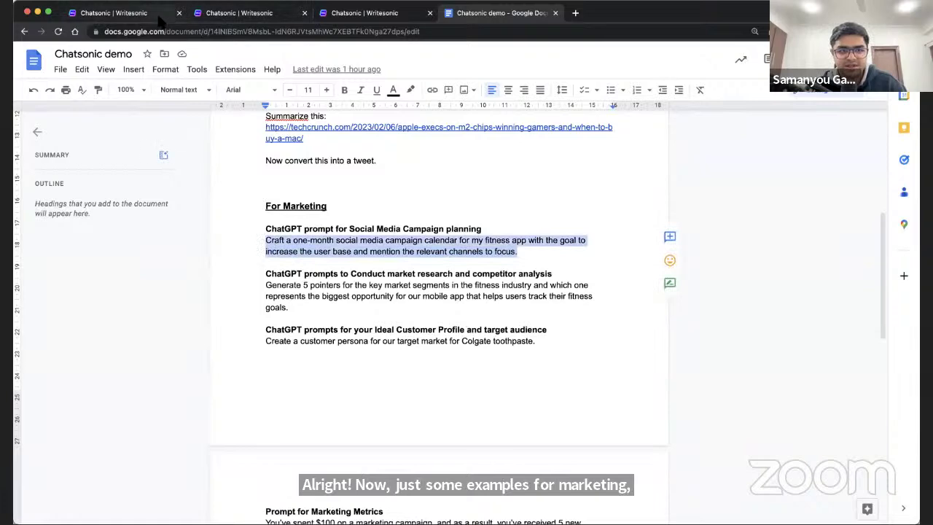
{"action": "left_click", "coordinate": [153, 15]}
{"action": "left_click", "coordinate": [554, 466]}
{"action": "key", "text": "super+v"}
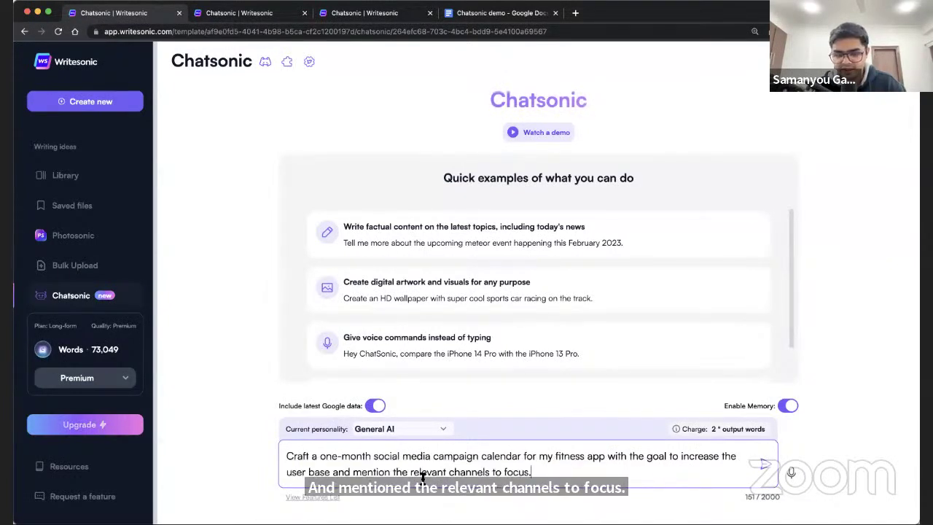
Step: Replace the opening verb "Craft" with "Create" in the campaign calendar prompt and review its fitness app goal wording
{"action": "double_click", "coordinate": [298, 455]}
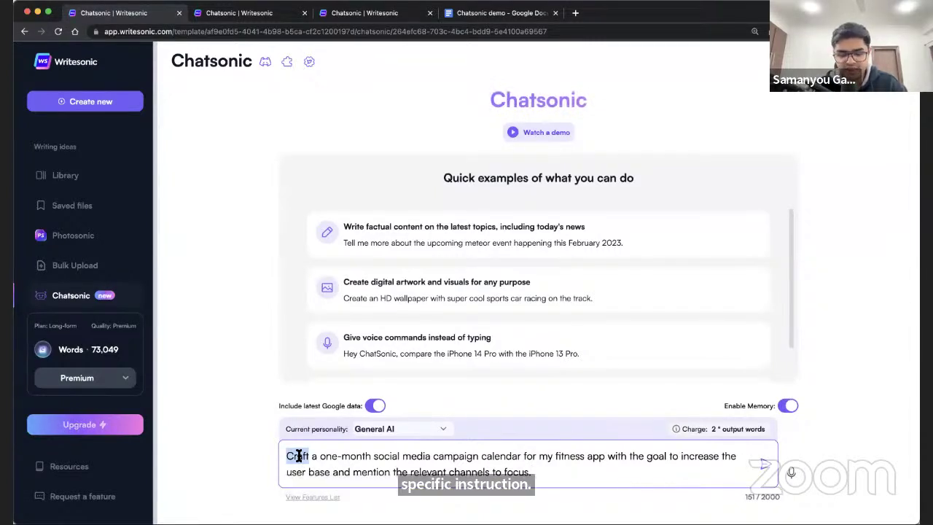
{"action": "type", "text": "Create"}
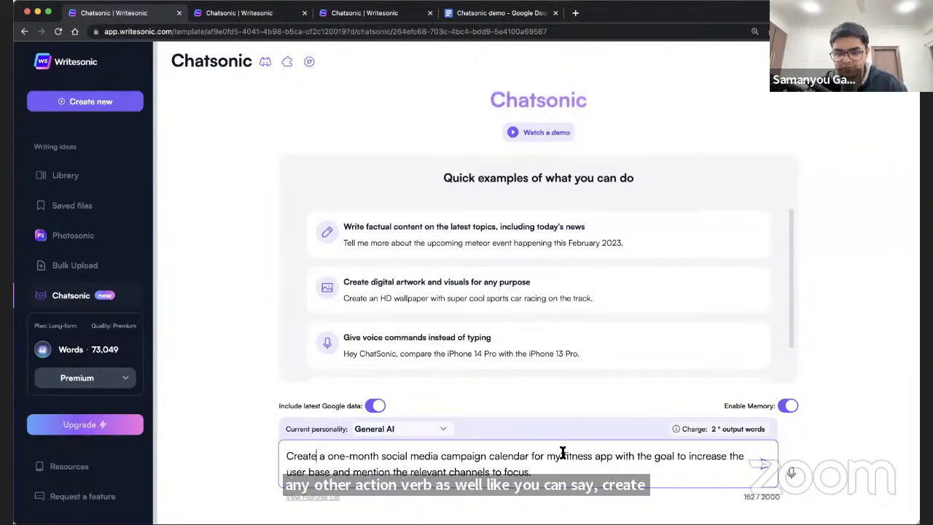
{"action": "left_click_drag", "start_coordinate": [547, 455], "coordinate": [744, 456]}
{"action": "left_click", "coordinate": [333, 470]}
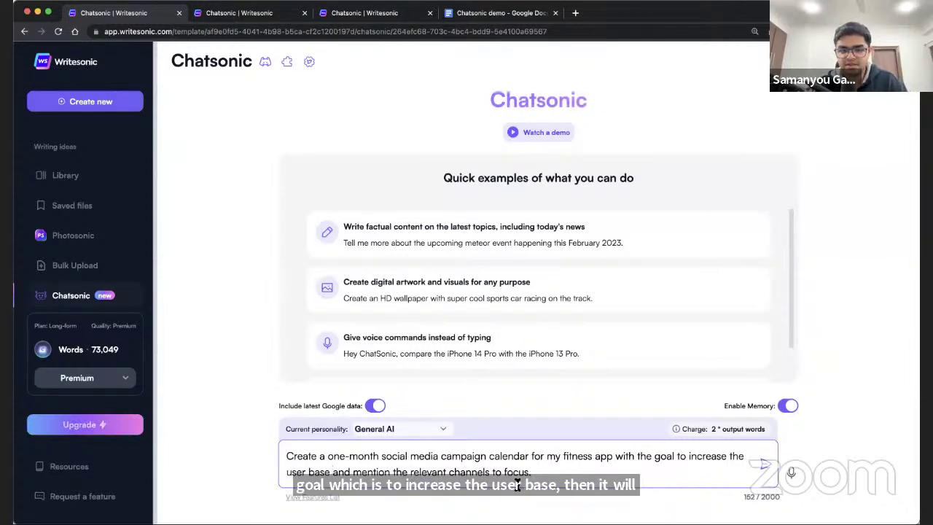
Step: Turn off Enable Memory and Include latest Google data, and send the fitness app campaign calendar prompt
{"action": "left_click", "coordinate": [788, 406]}
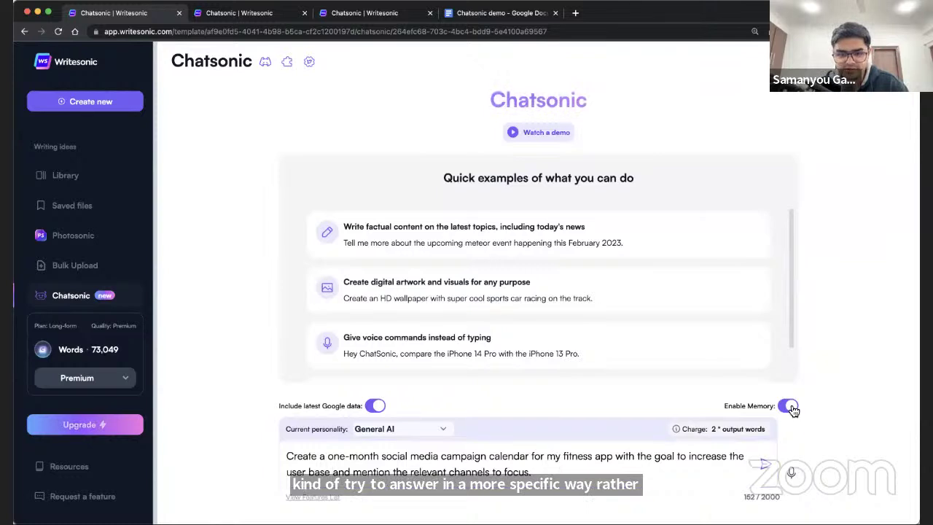
{"action": "left_click", "coordinate": [375, 406]}
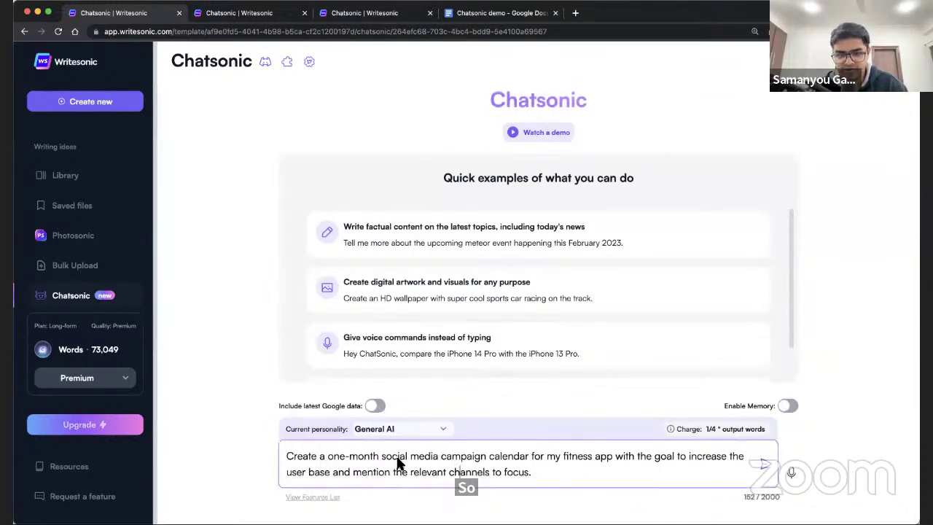
{"action": "key", "text": "Return"}
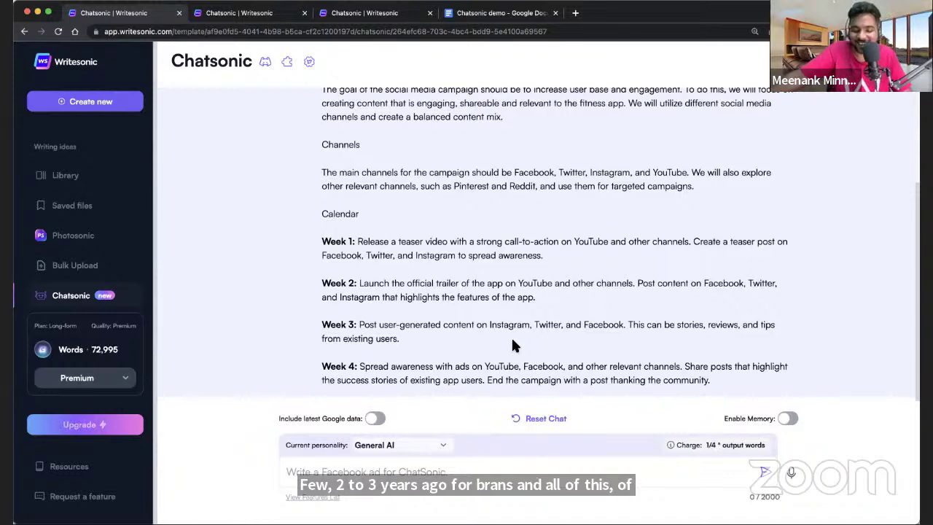
Step: Examine the campaign calendar answer, from its goals and channels through the activities for weeks 1 to 4
{"action": "scroll", "coordinate": [512, 345], "scroll_direction": "up", "scroll_amount": 4}
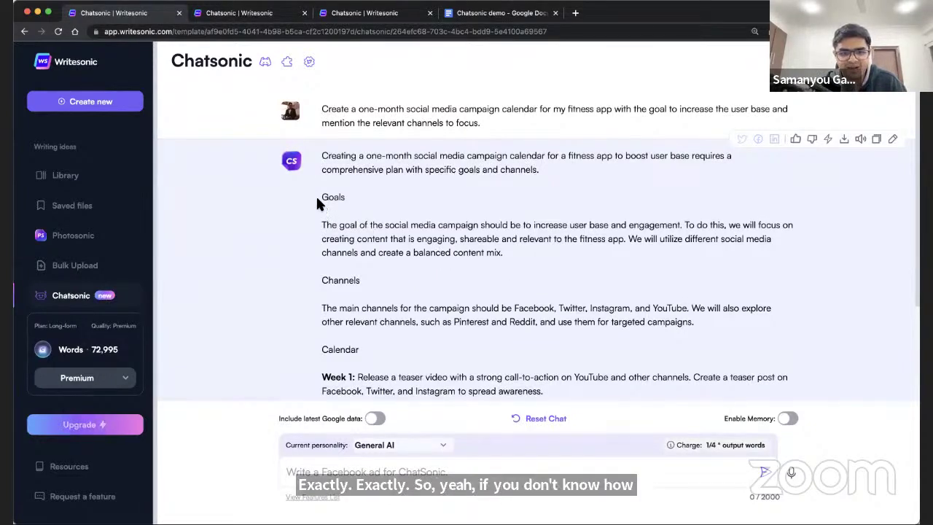
{"action": "left_click_drag", "start_coordinate": [317, 198], "coordinate": [346, 198]}
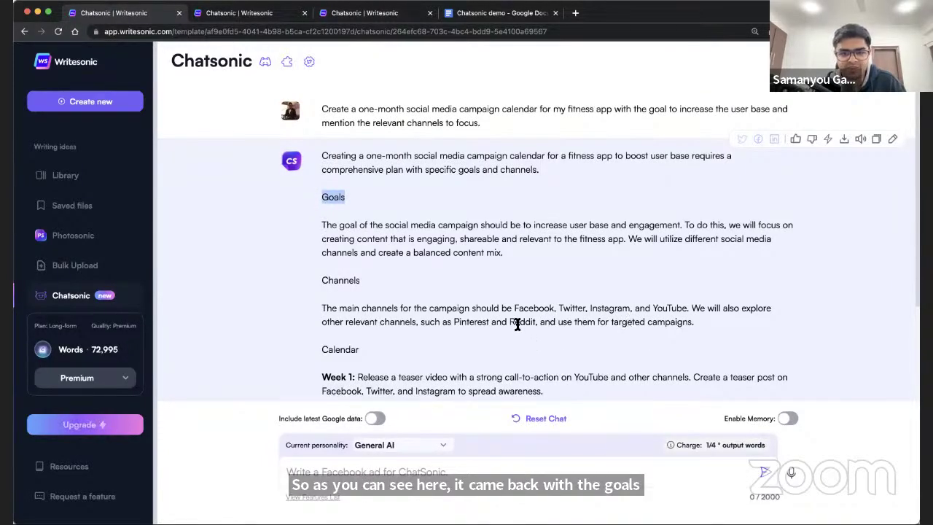
{"action": "scroll", "coordinate": [517, 325], "scroll_direction": "down", "scroll_amount": 4}
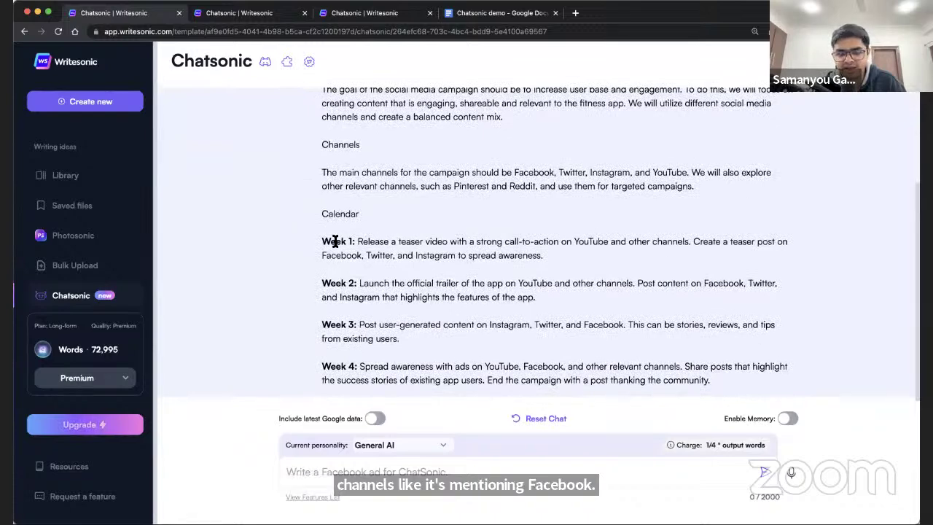
{"action": "left_click_drag", "start_coordinate": [334, 241], "coordinate": [357, 357]}
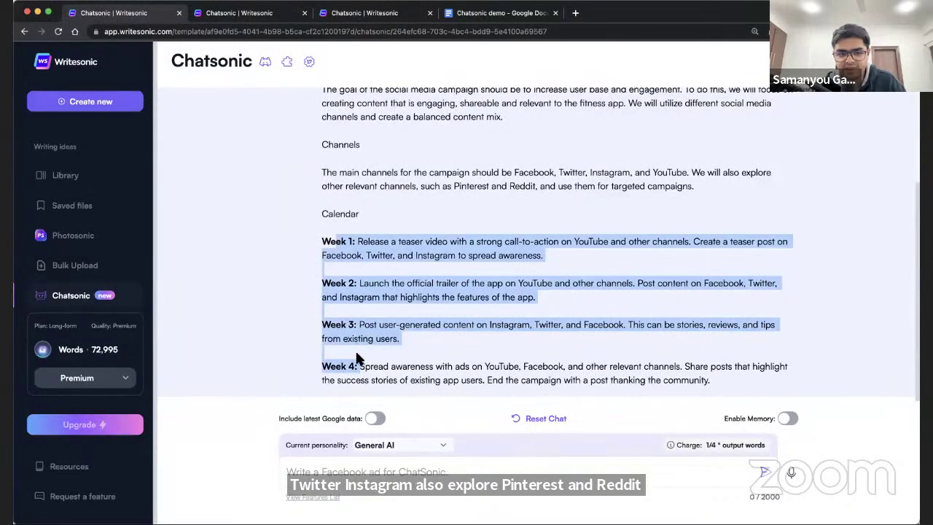
{"action": "left_click", "coordinate": [439, 264]}
{"action": "left_click_drag", "start_coordinate": [405, 242], "coordinate": [474, 243]}
{"action": "left_click", "coordinate": [429, 293]}
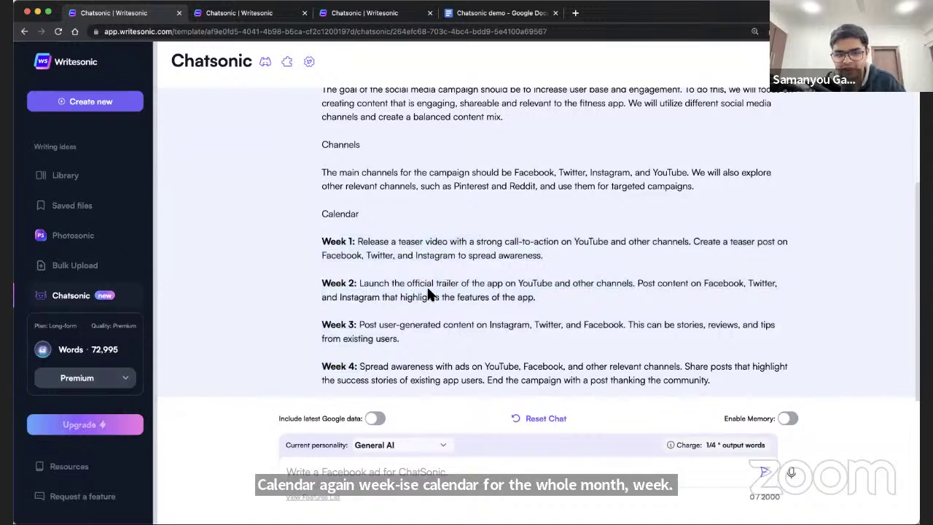
{"action": "left_click_drag", "start_coordinate": [429, 294], "coordinate": [467, 286]}
{"action": "left_click_drag", "start_coordinate": [425, 325], "coordinate": [491, 324]}
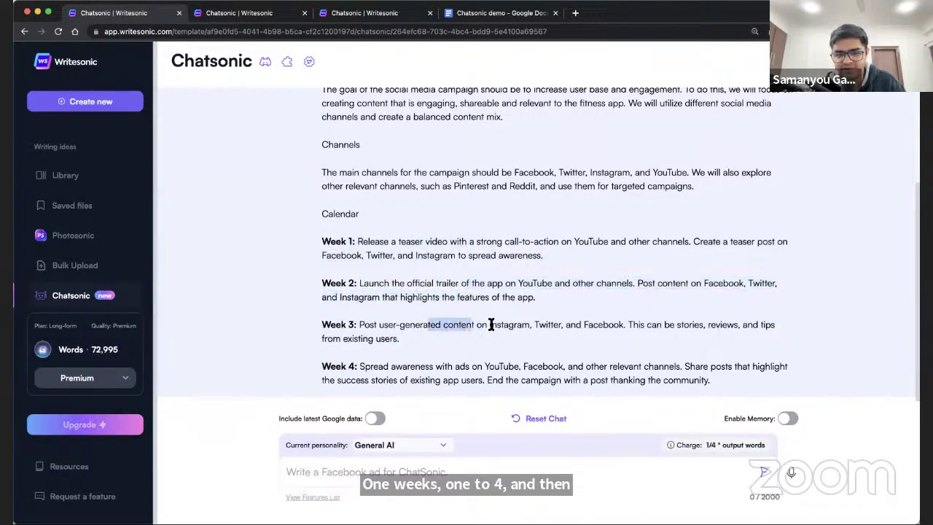
{"action": "left_click", "coordinate": [418, 369]}
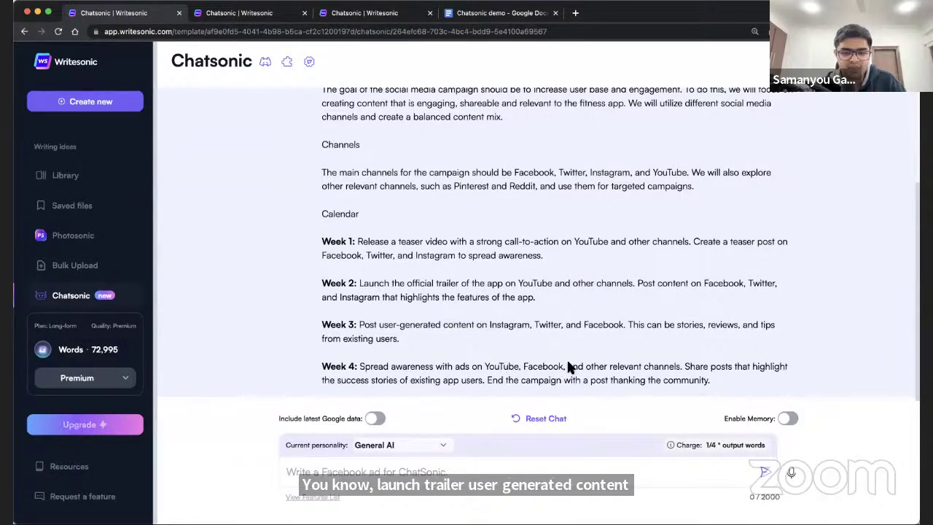
{"action": "scroll", "coordinate": [567, 361], "scroll_direction": "up", "scroll_amount": 3}
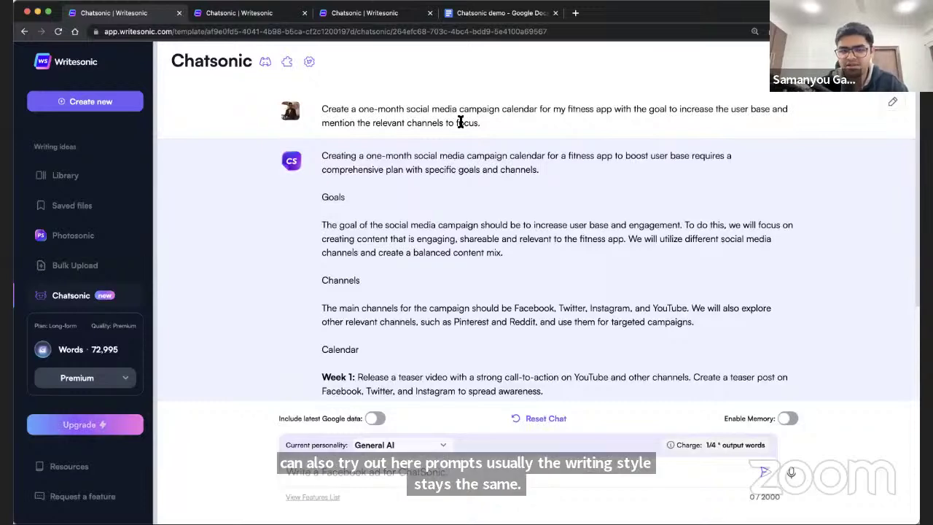
Step: Reset the campaign calendar chat and copy the prompt for 5 pointers on key fitness market segments from the demo document into the Chatsonic message
{"action": "left_click", "coordinate": [536, 418]}
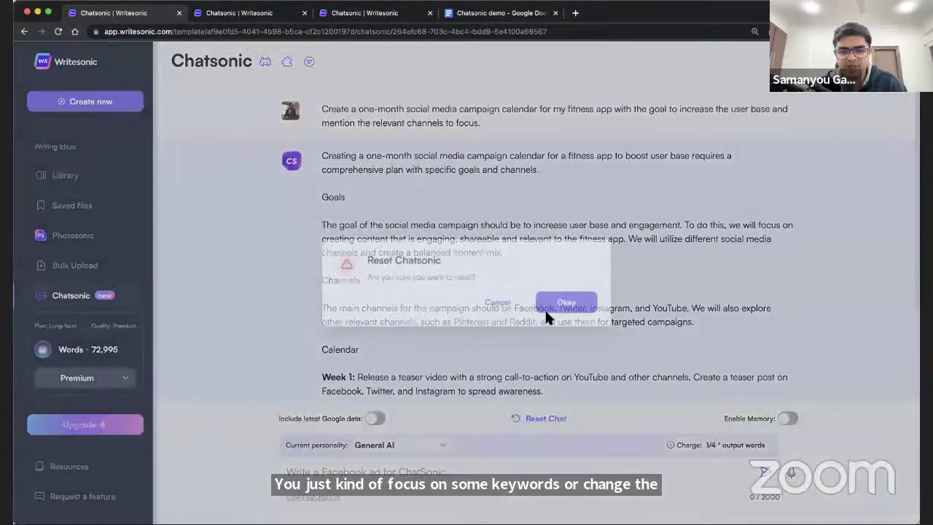
{"action": "left_click", "coordinate": [567, 303]}
{"action": "left_click", "coordinate": [502, 12]}
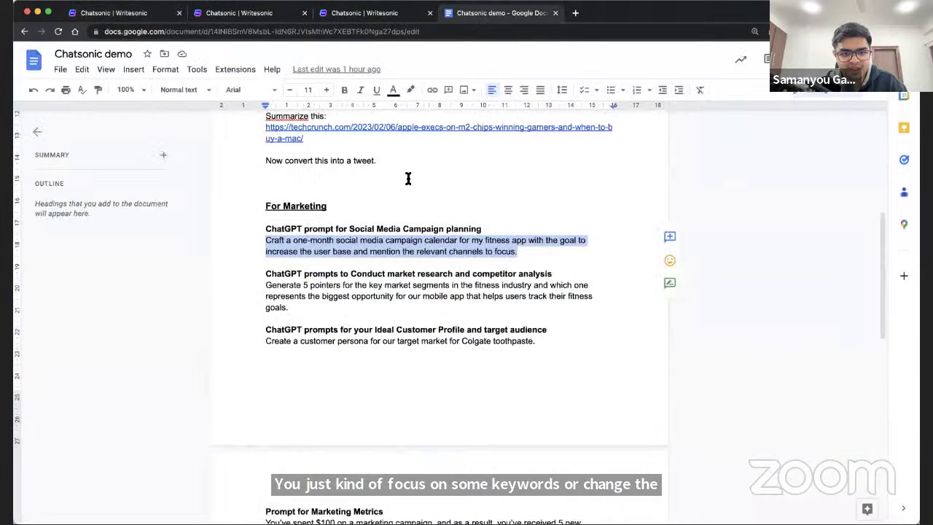
{"action": "scroll", "coordinate": [340, 229], "scroll_direction": "down", "scroll_amount": 2}
{"action": "left_click_drag", "start_coordinate": [296, 250], "coordinate": [265, 225]}
{"action": "key", "text": "cmd+c"}
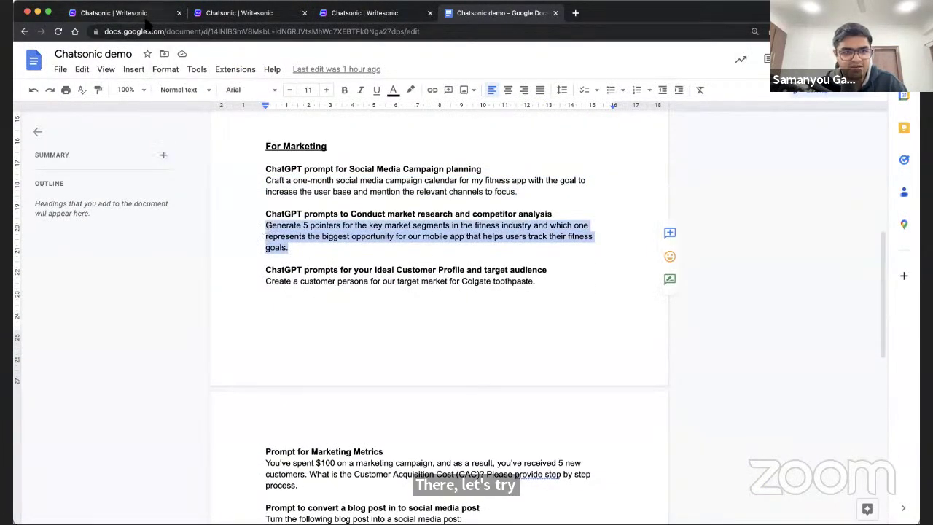
{"action": "left_click", "coordinate": [145, 16]}
{"action": "left_click", "coordinate": [403, 469]}
{"action": "key", "text": "cmd+v"}
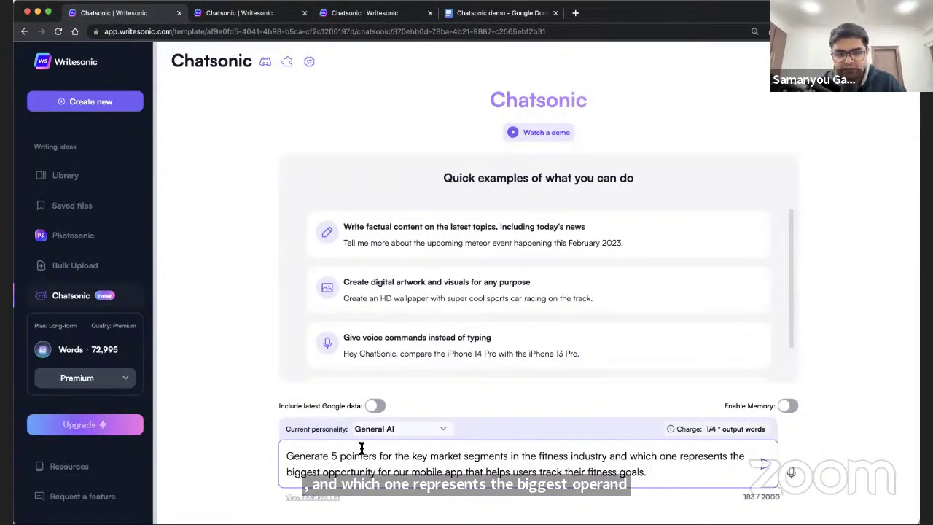
Step: Review the wording of the fitness market segments prompt and send it
{"action": "double_click", "coordinate": [298, 455]}
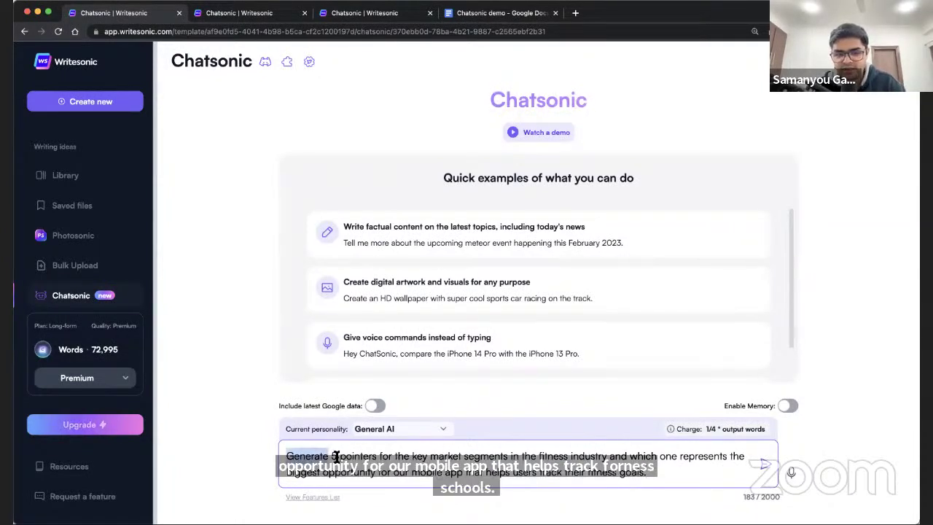
{"action": "mouse_move", "coordinate": [537, 455]}
{"action": "left_mouse_down"}
{"action": "mouse_move", "coordinate": [619, 456]}
{"action": "mouse_move", "coordinate": [534, 457]}
{"action": "left_mouse_up"}
{"action": "left_click_drag", "start_coordinate": [391, 473], "coordinate": [509, 472]}
{"action": "left_click", "coordinate": [584, 464]}
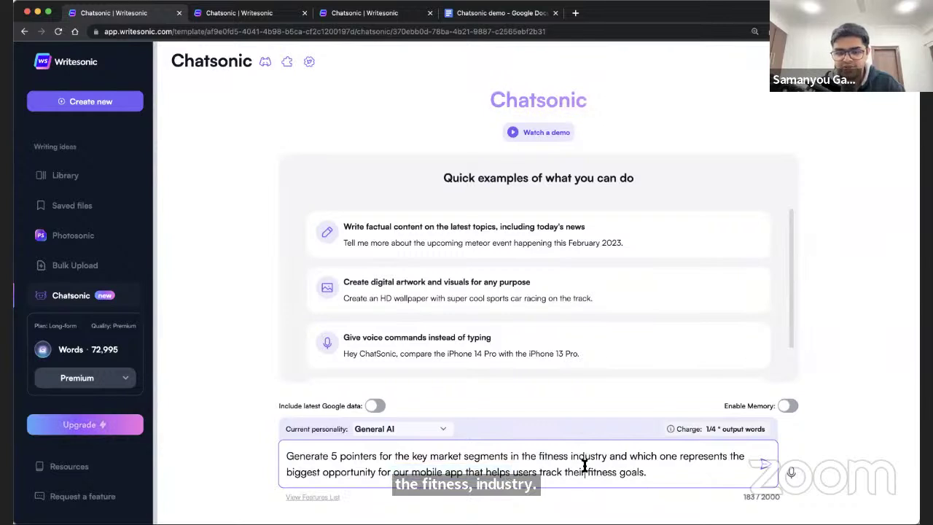
{"action": "key", "text": "Return"}
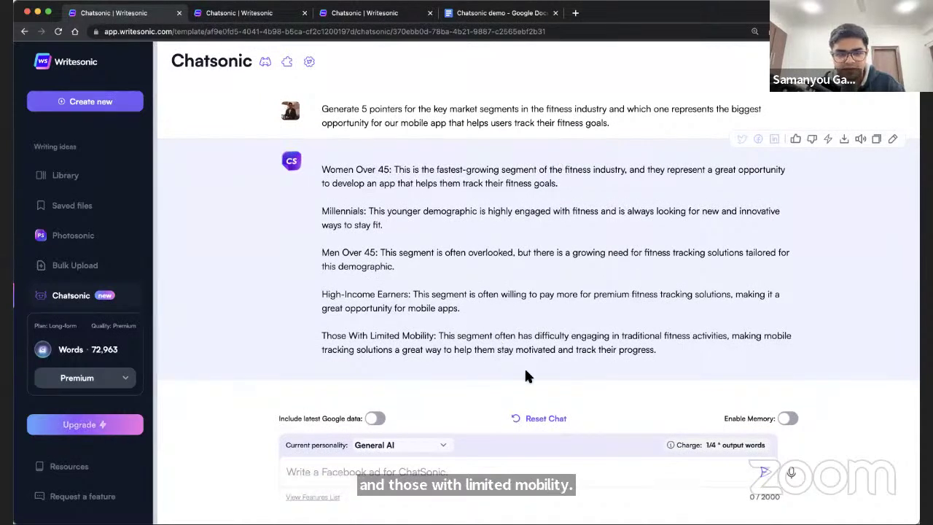
Step: Copy the Marketing Metrics prompt about Customer Acquisition Cost for a $100 campaign with 5 new customers from the demo document
{"action": "left_click", "coordinate": [472, 19]}
{"action": "scroll", "coordinate": [462, 83], "scroll_direction": "down", "scroll_amount": 3}
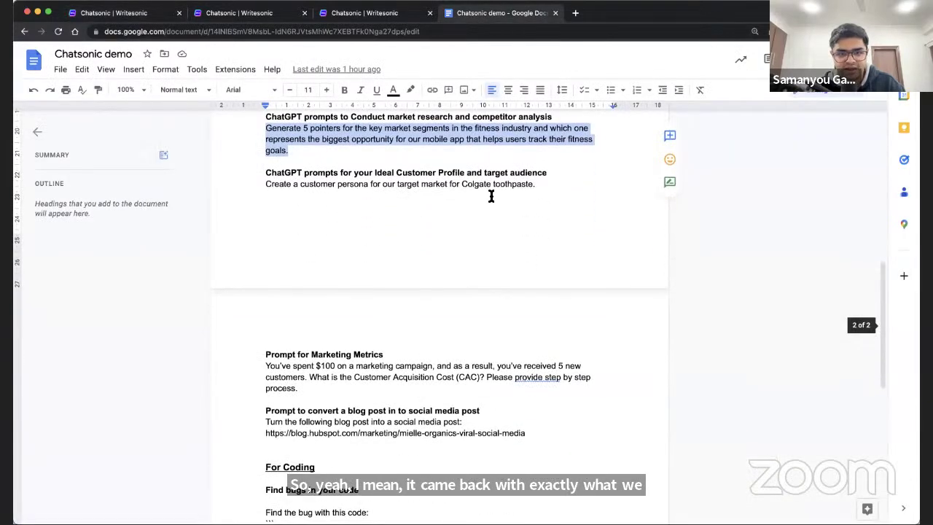
{"action": "scroll", "coordinate": [326, 397], "scroll_direction": "down", "scroll_amount": 3}
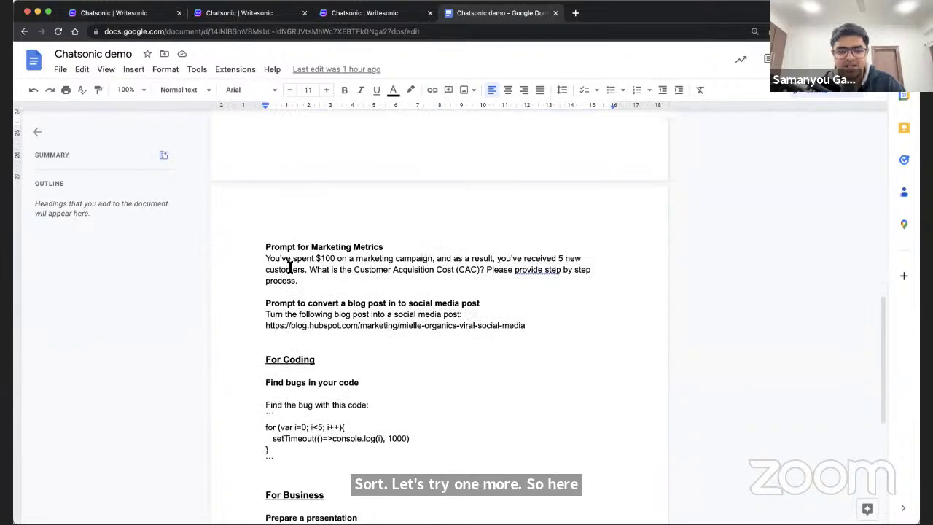
{"action": "left_click", "coordinate": [313, 282]}
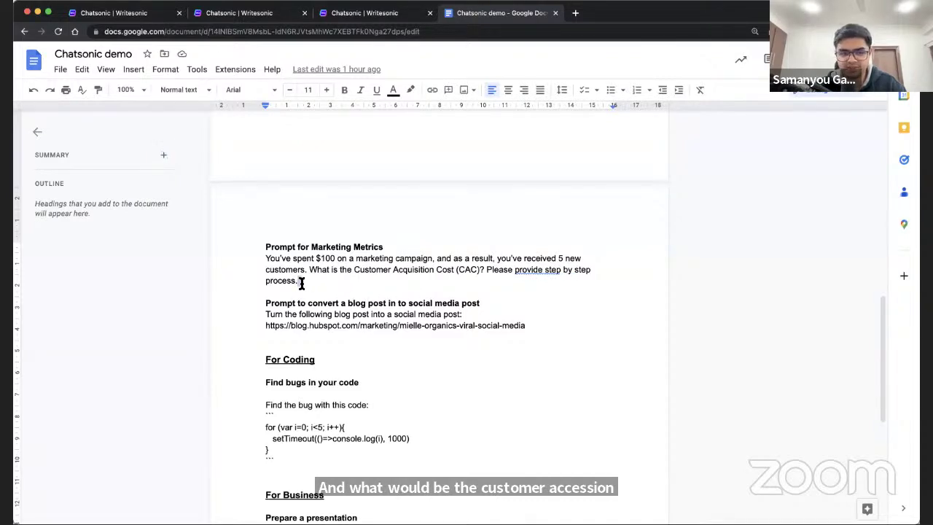
{"action": "left_click_drag", "start_coordinate": [299, 280], "coordinate": [264, 257]}
{"action": "key", "text": "ctrl+c"}
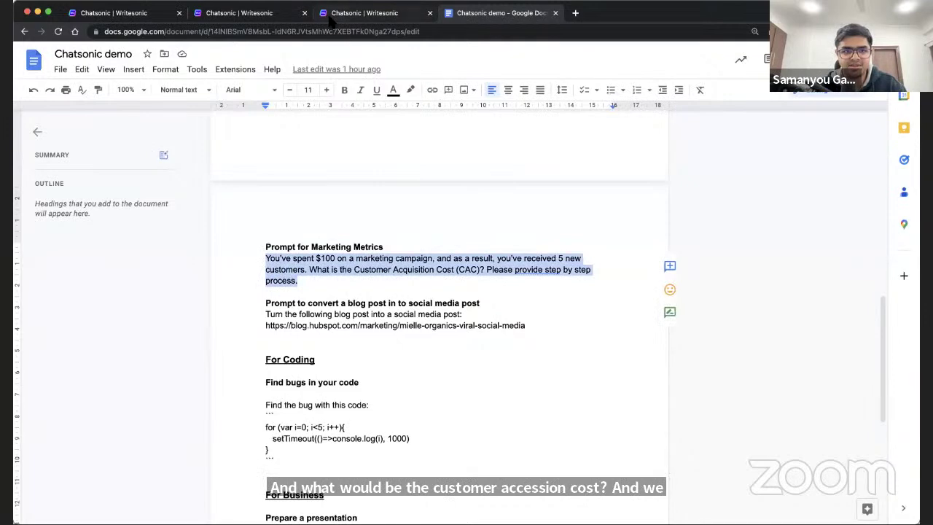
Step: Reset the market segments chat and send the copied Customer Acquisition Cost prompt in Chatsonic
{"action": "left_click", "coordinate": [157, 13]}
{"action": "left_click", "coordinate": [537, 420]}
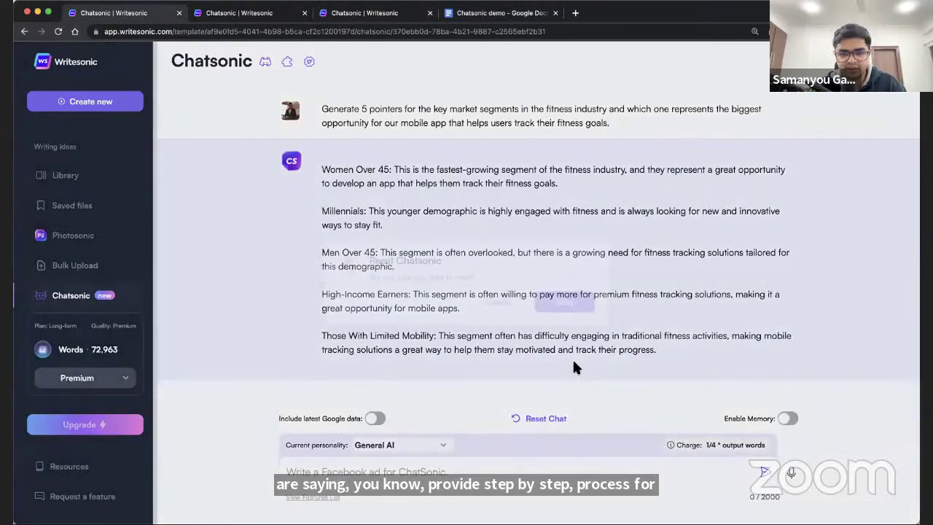
{"action": "left_click", "coordinate": [565, 301]}
{"action": "left_click", "coordinate": [464, 466]}
{"action": "key", "text": "ctrl+v"}
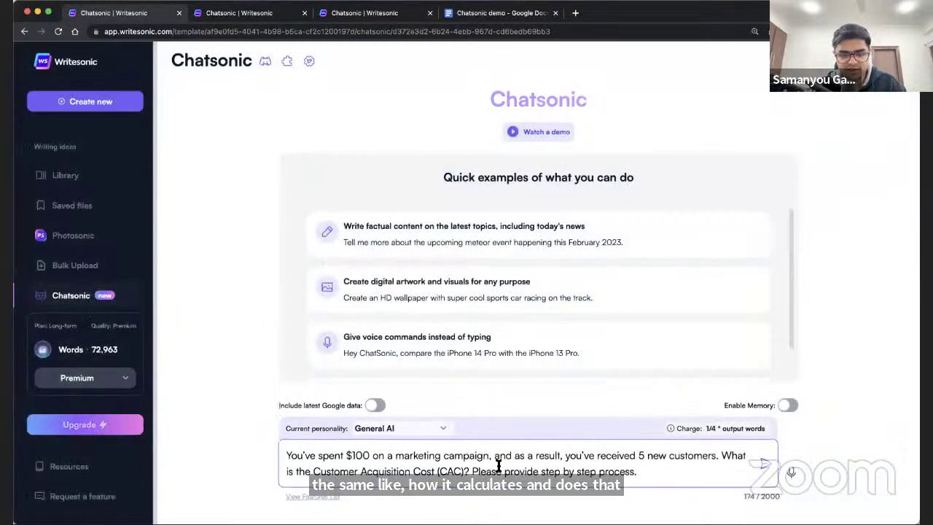
{"action": "key", "text": "Return"}
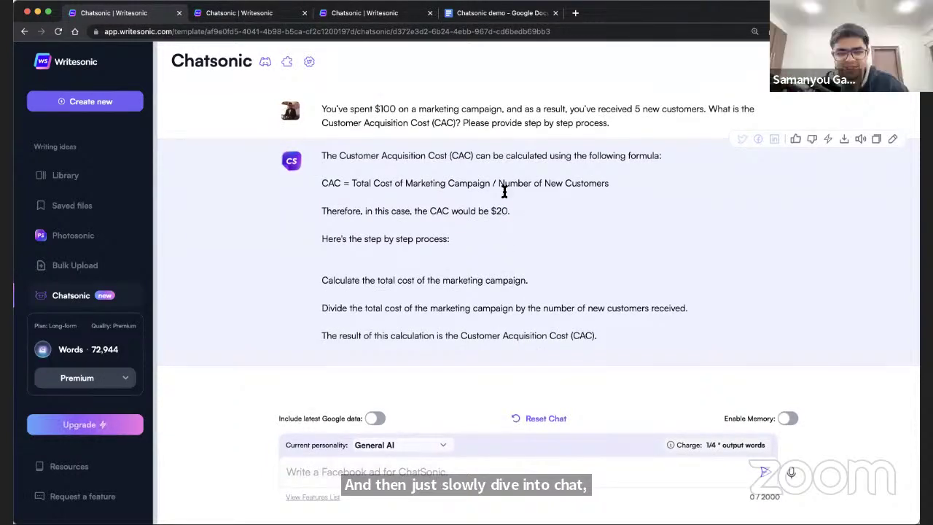
Step: Examine the CAC formula and the calculated cost in the answer
{"action": "left_click_drag", "start_coordinate": [611, 183], "coordinate": [335, 186]}
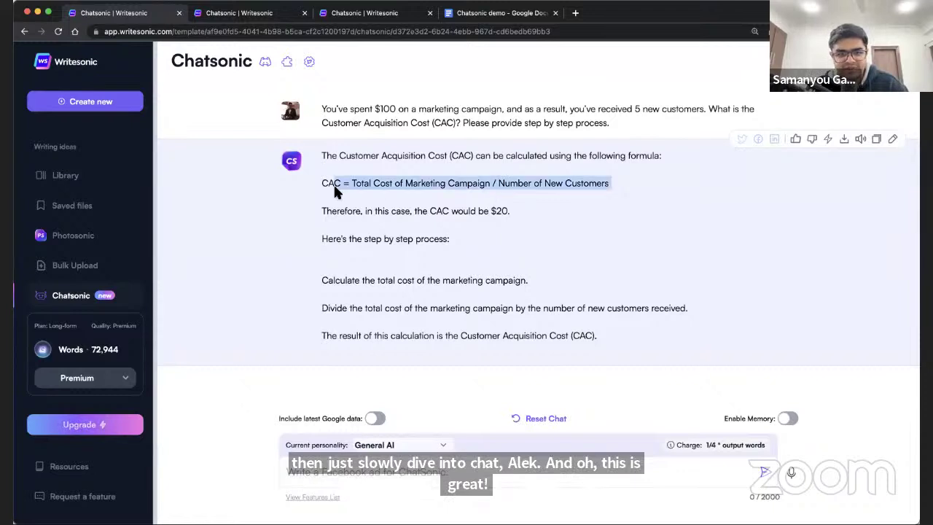
{"action": "left_click_drag", "start_coordinate": [422, 211], "coordinate": [511, 211]}
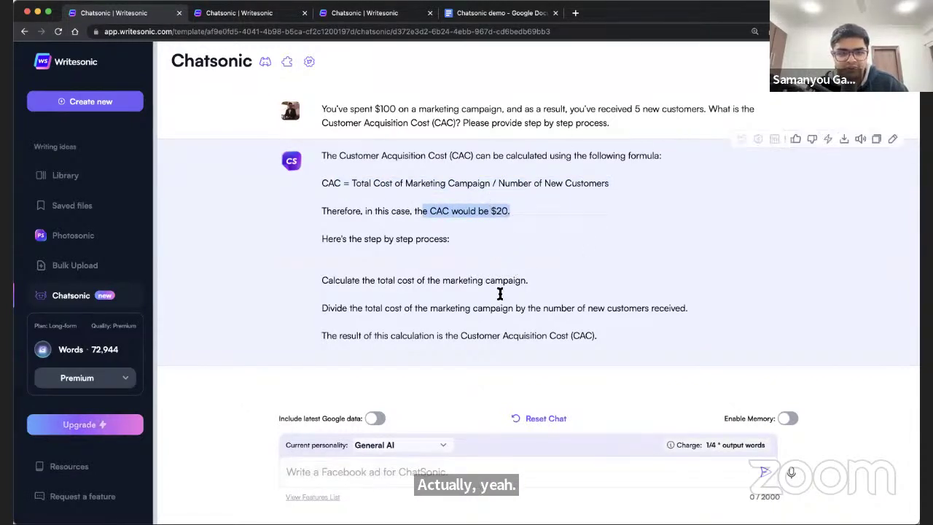
{"action": "left_click", "coordinate": [395, 247]}
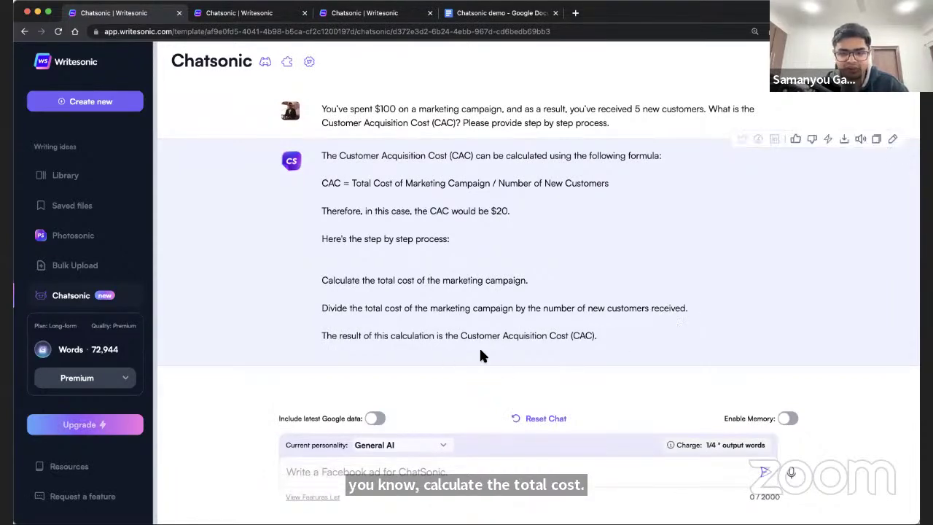
Step: Reset the Customer Acquisition Cost chat and switch to the demo Google Doc
{"action": "left_click", "coordinate": [520, 417]}
{"action": "left_click", "coordinate": [561, 303]}
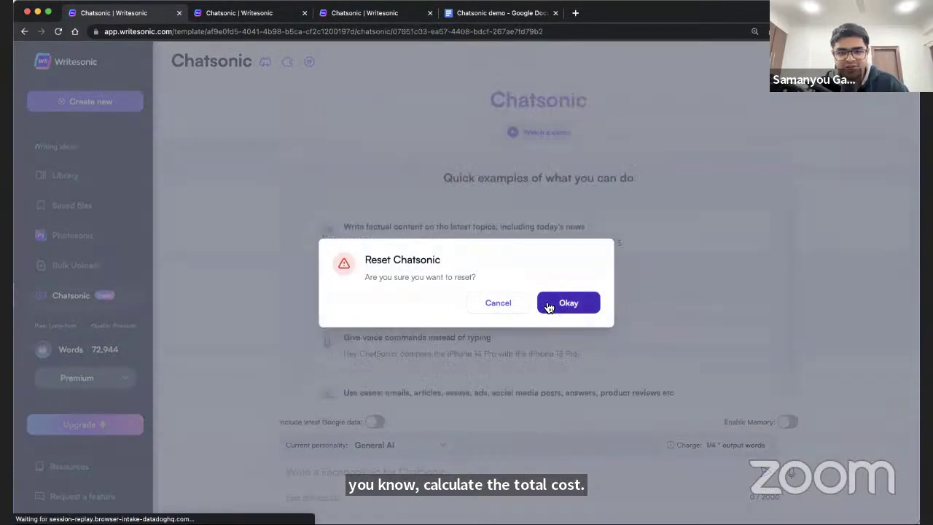
{"action": "left_click", "coordinate": [406, 18]}
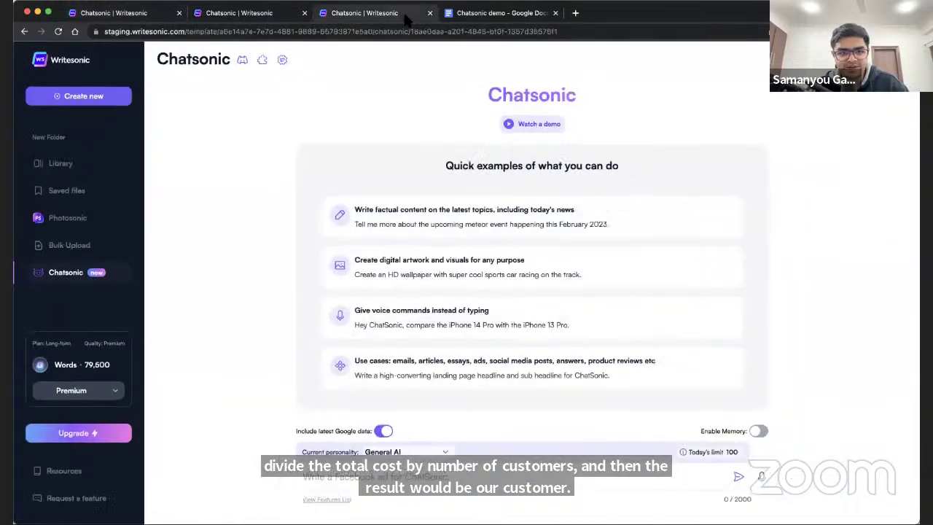
{"action": "left_click", "coordinate": [470, 15]}
Step: Look over the blog-to-social-post prompt and copy the "Find the bug with this code:" prompt with its setTimeout loop from the For Coding section
{"action": "scroll", "coordinate": [394, 282], "scroll_direction": "down", "scroll_amount": 2}
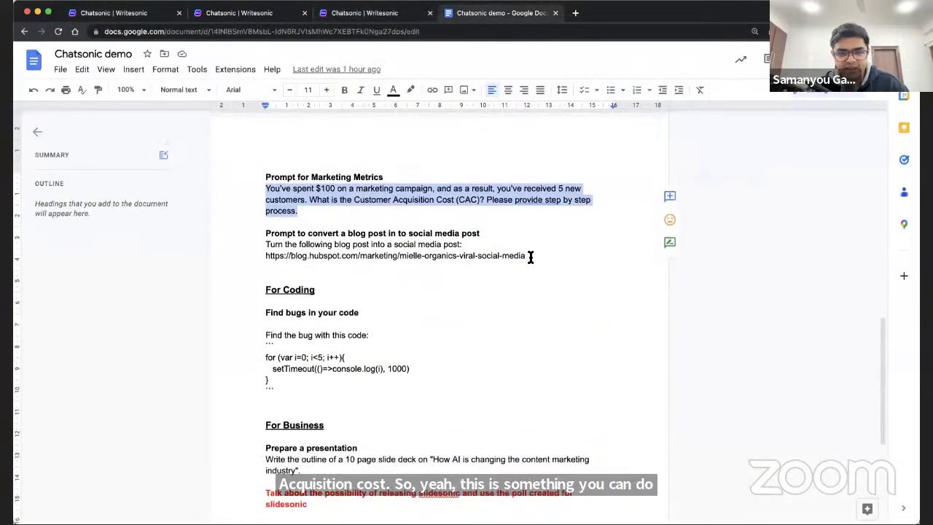
{"action": "left_click_drag", "start_coordinate": [264, 245], "coordinate": [523, 253]}
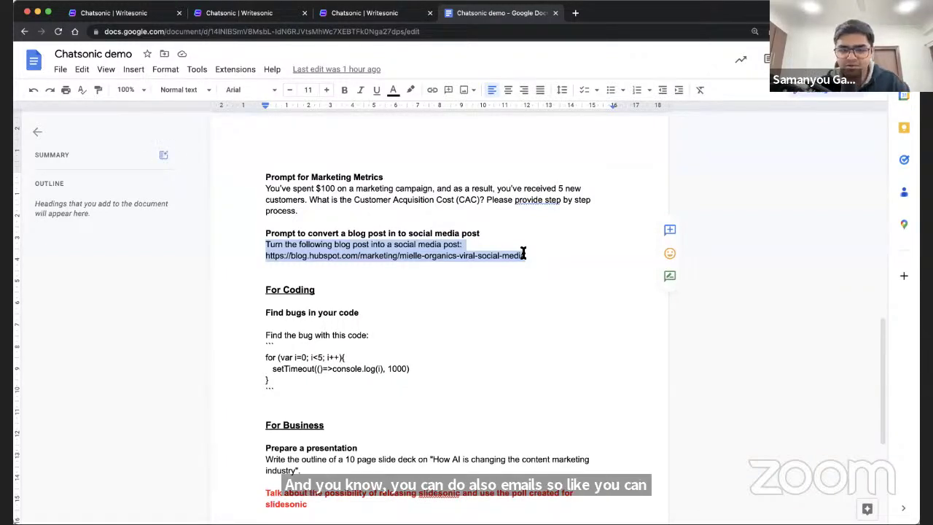
{"action": "scroll", "coordinate": [437, 298], "scroll_direction": "down", "scroll_amount": 2}
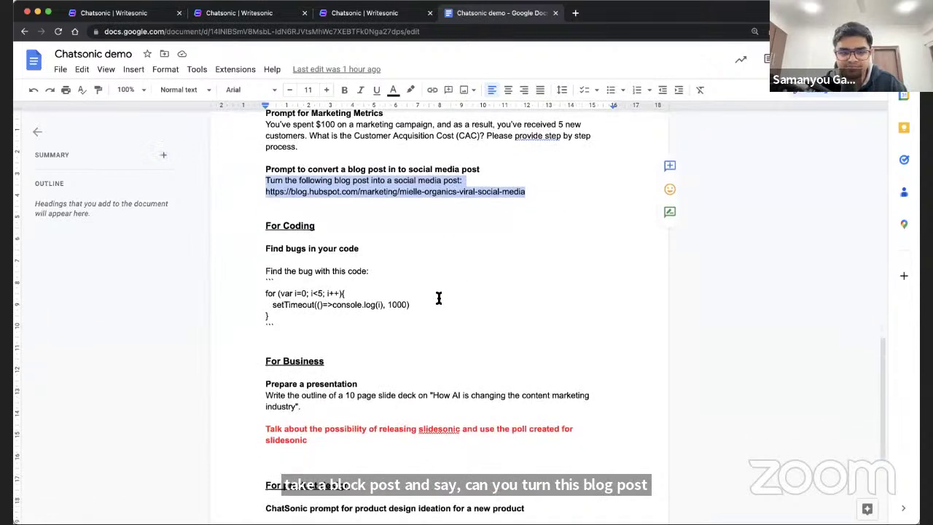
{"action": "left_click", "coordinate": [289, 281]}
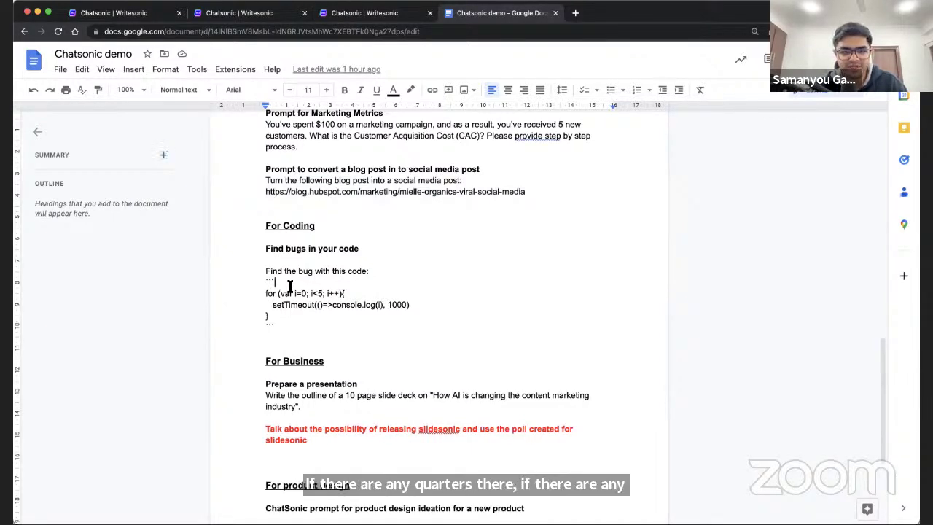
{"action": "left_click_drag", "start_coordinate": [282, 328], "coordinate": [255, 273]}
{"action": "key", "text": "super+c"}
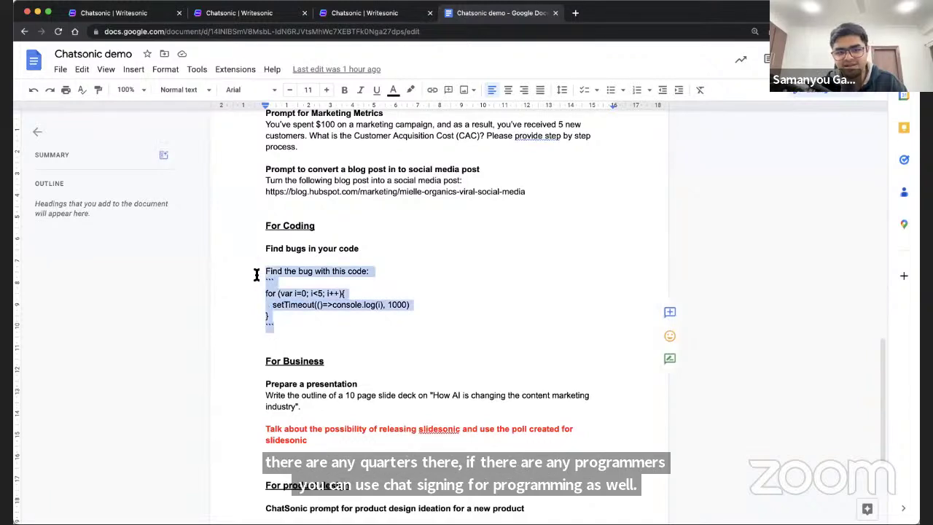
Step: Switch to Chatsonic and paste the copied "Find the bug with this code:" prompt into the message field
{"action": "left_click", "coordinate": [159, 16]}
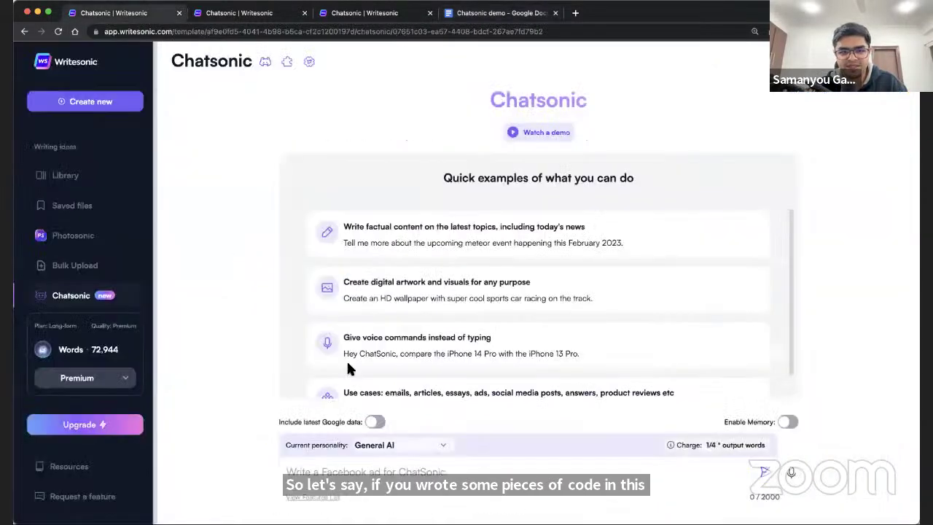
{"action": "left_click", "coordinate": [431, 472]}
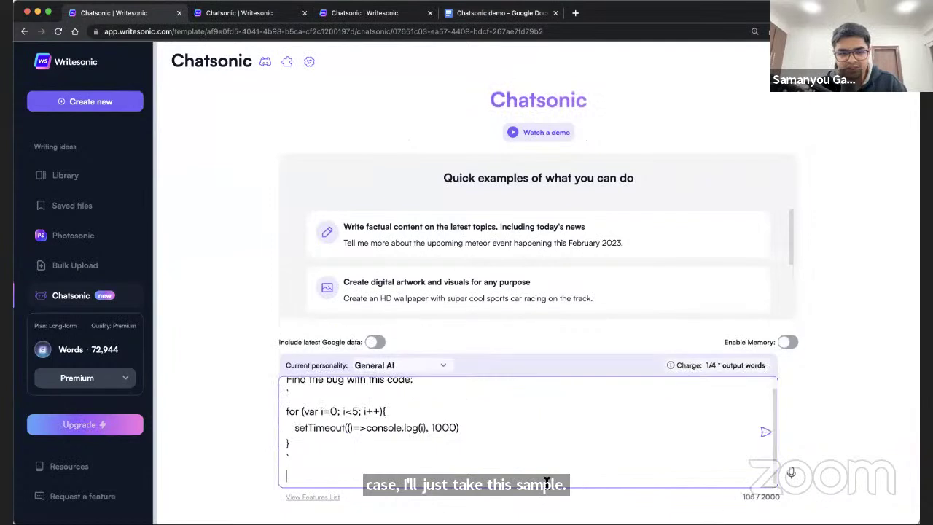
{"action": "key", "text": "super+v"}
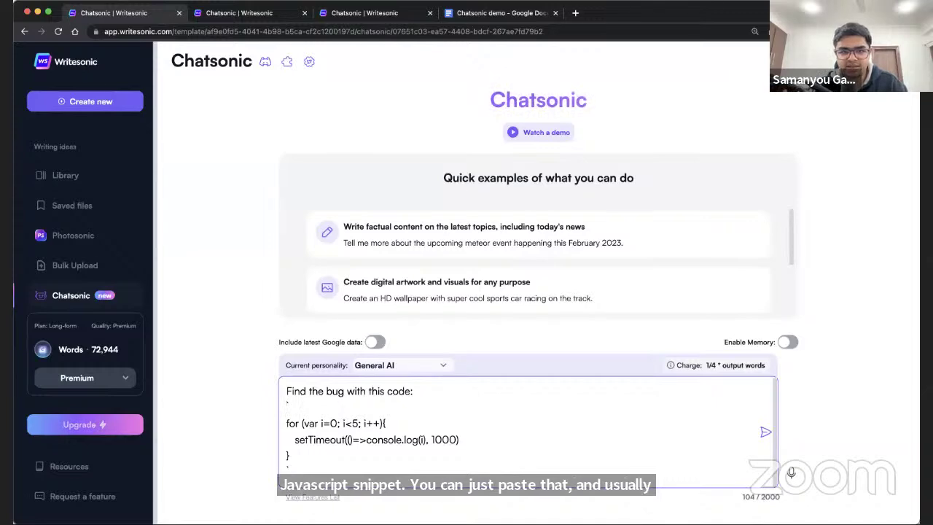
Step: Switch to the demo Google Doc, enlarge the page and highlight the triple backticks and the setTimeout loop they enclose
{"action": "left_click", "coordinate": [502, 13]}
{"action": "left_click", "coordinate": [274, 282]}
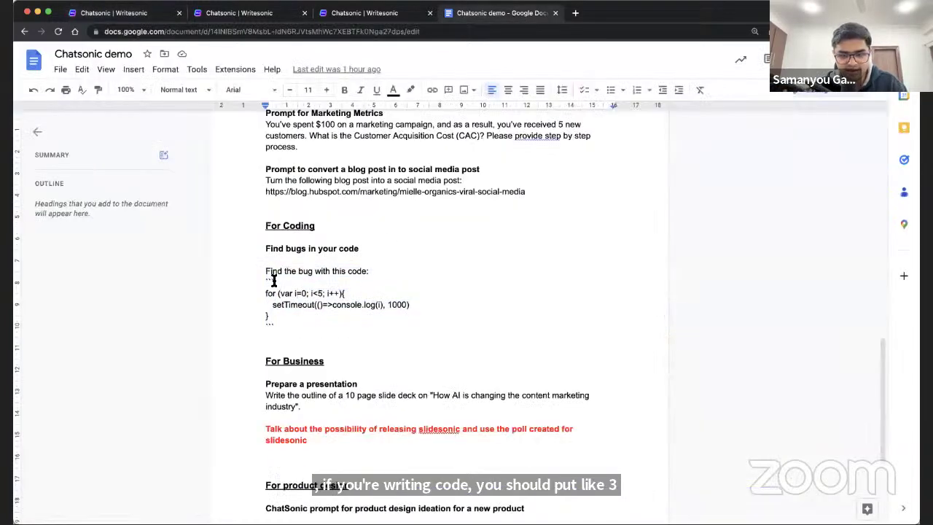
{"action": "key", "text": "super+equal"}
{"action": "key", "text": "super+equal"}
{"action": "key", "text": "super+equal"}
{"action": "key", "text": "super+equal"}
{"action": "scroll", "coordinate": [377, 358], "scroll_direction": "down", "scroll_amount": 3}
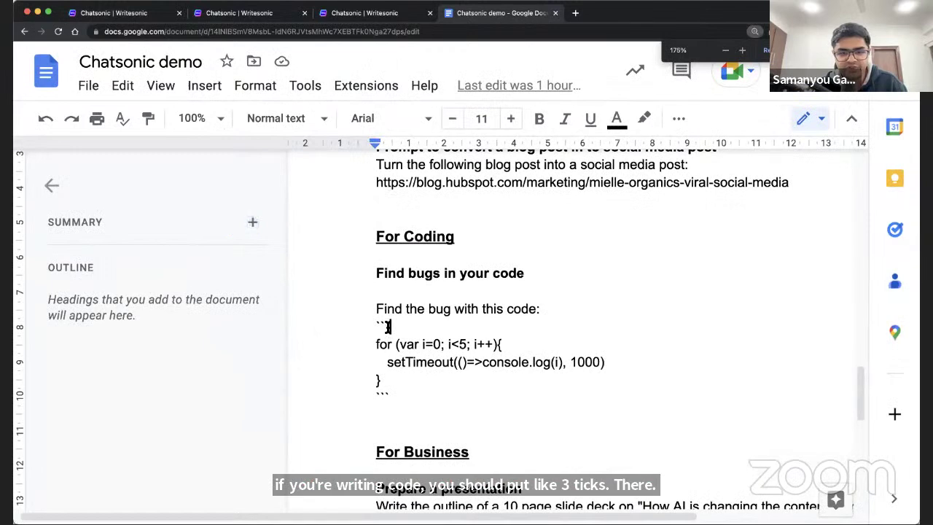
{"action": "left_click_drag", "start_coordinate": [390, 325], "coordinate": [376, 327]}
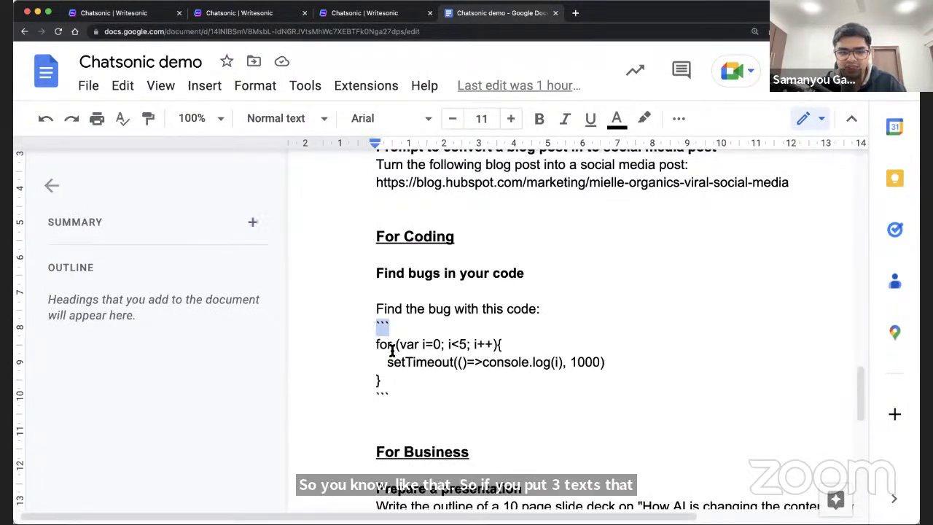
{"action": "left_click", "coordinate": [393, 381], "text": "shift"}
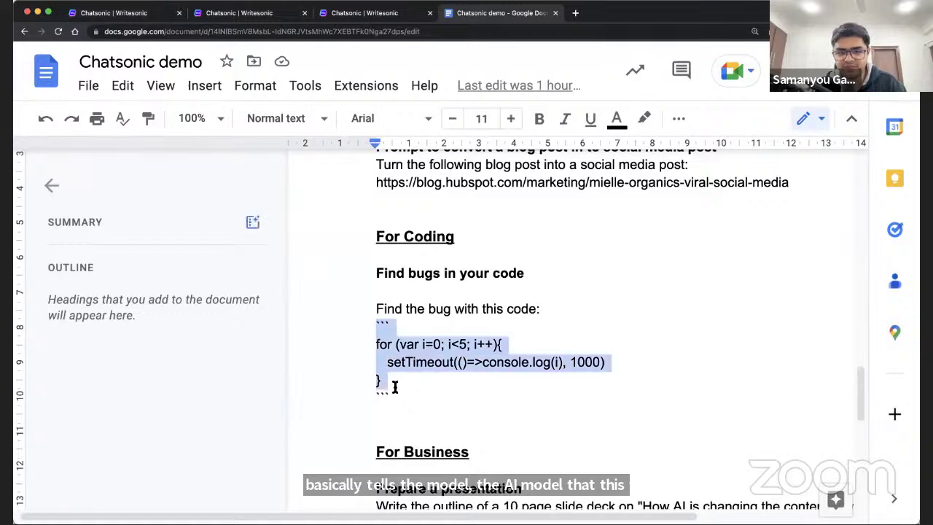
{"action": "left_click_drag", "start_coordinate": [393, 380], "coordinate": [374, 327]}
{"action": "left_click", "coordinate": [397, 327]}
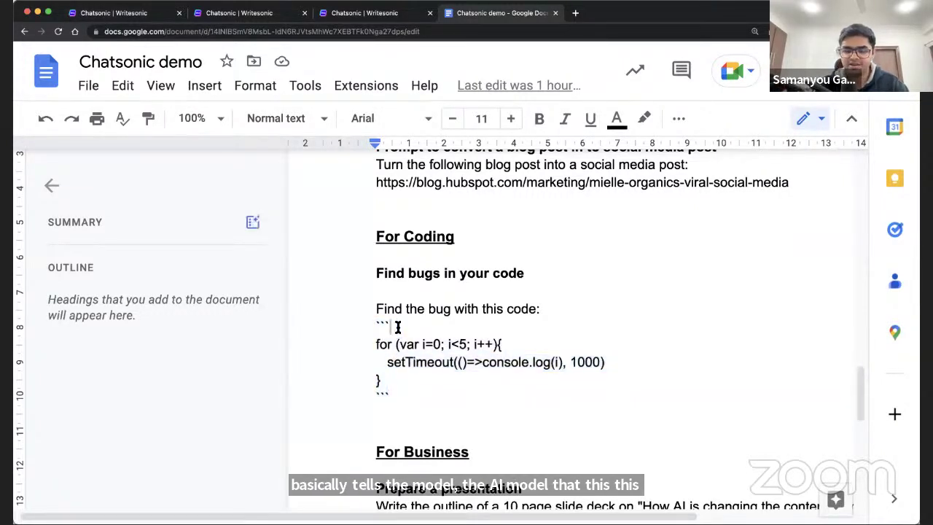
{"action": "key", "text": "super+minus"}
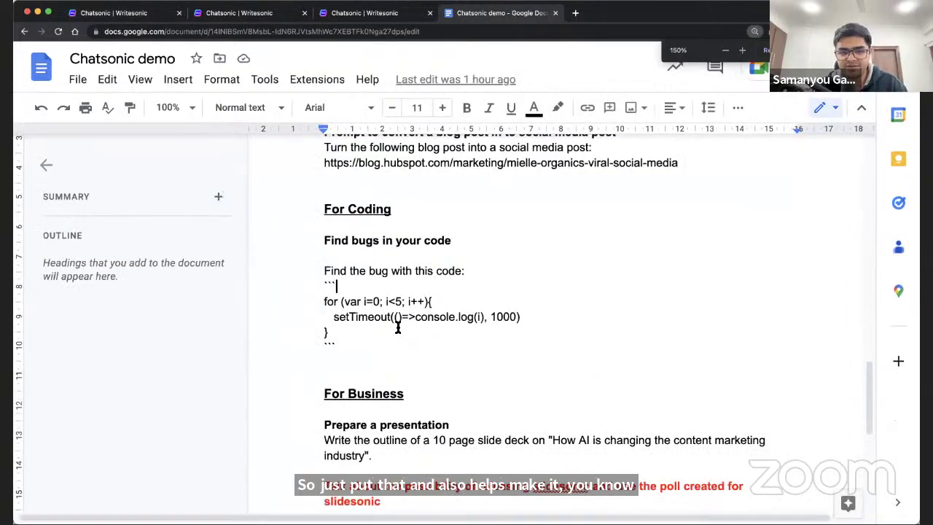
Step: Return to Chatsonic, highlight the pasted loop and send the bug-finding prompt
{"action": "left_click", "coordinate": [166, 19]}
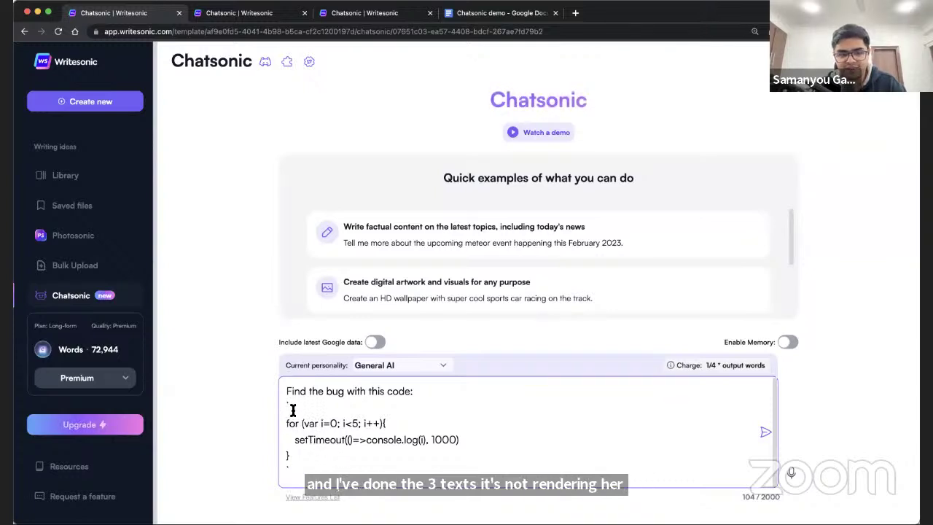
{"action": "left_click_drag", "start_coordinate": [287, 424], "coordinate": [318, 454]}
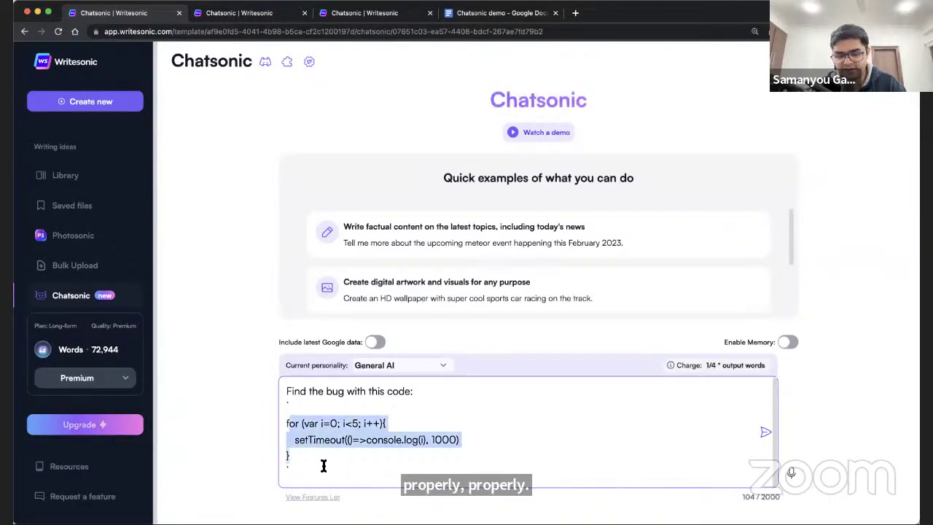
{"action": "left_click", "coordinate": [323, 467]}
{"action": "key", "text": "Return"}
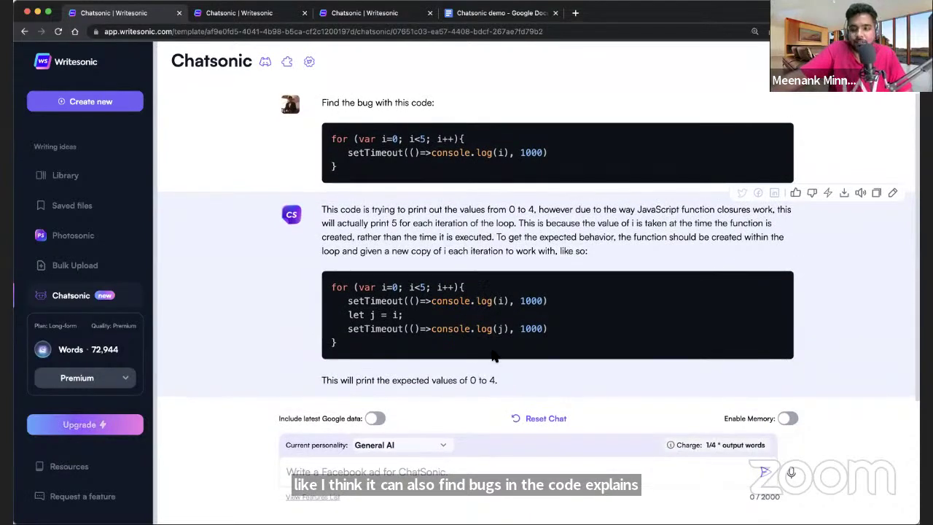
Step: Reset the bug-finding chat and switch to the demo Google Doc
{"action": "left_click", "coordinate": [539, 421]}
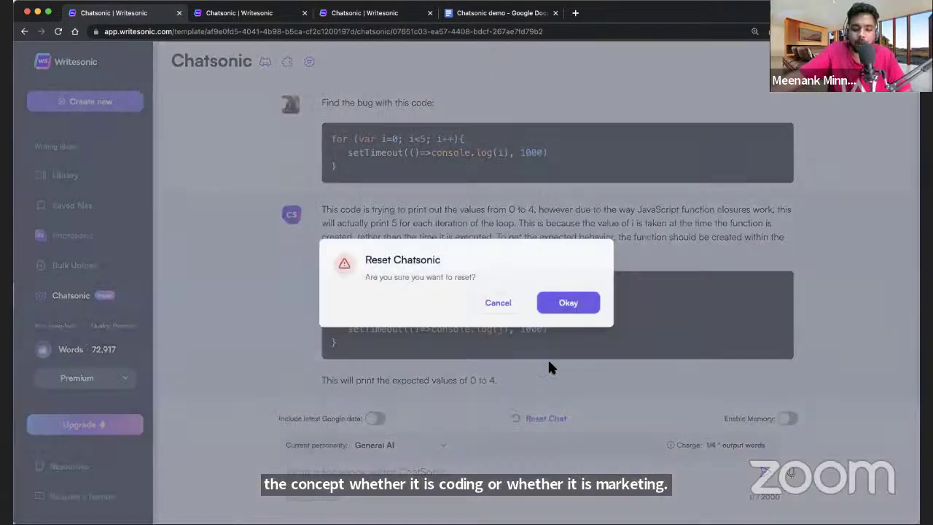
{"action": "left_click", "coordinate": [566, 302]}
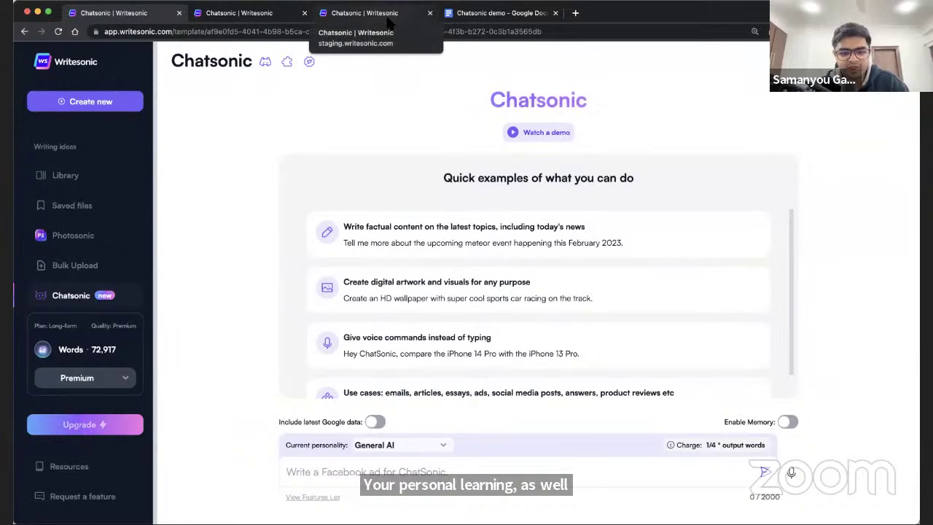
{"action": "left_click", "coordinate": [389, 16]}
{"action": "left_click", "coordinate": [462, 14]}
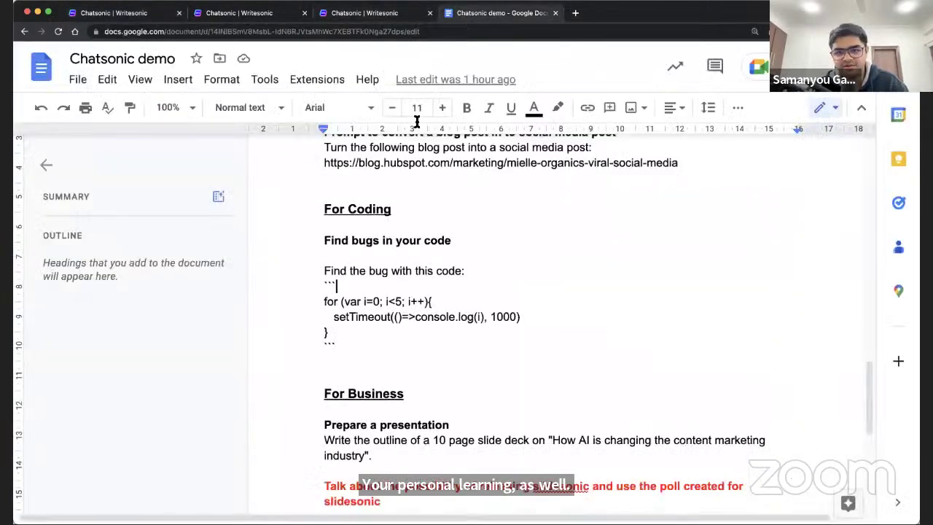
Step: Copy the 10 page slide deck outline prompt from the For Business section
{"action": "key", "text": "super+minus"}
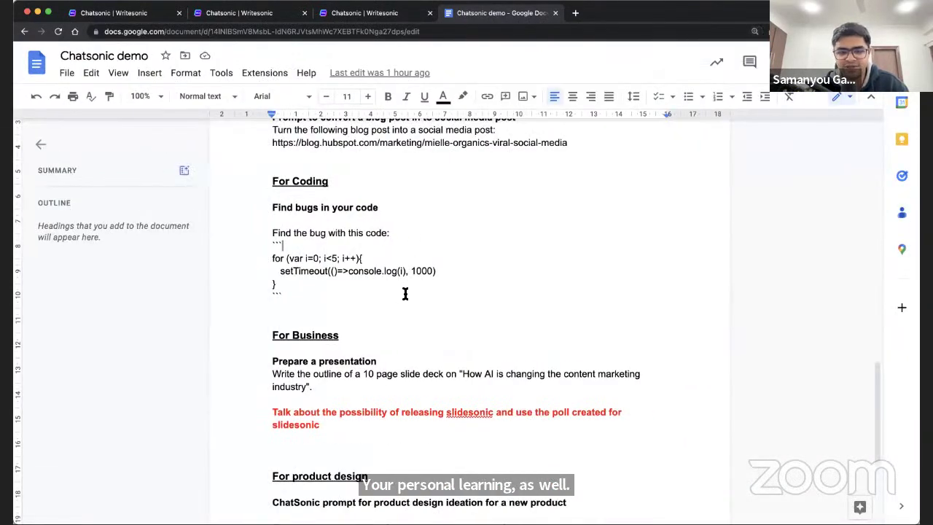
{"action": "scroll", "coordinate": [405, 293], "scroll_direction": "down", "scroll_amount": 1}
{"action": "scroll", "coordinate": [405, 293], "scroll_direction": "up", "scroll_amount": 5}
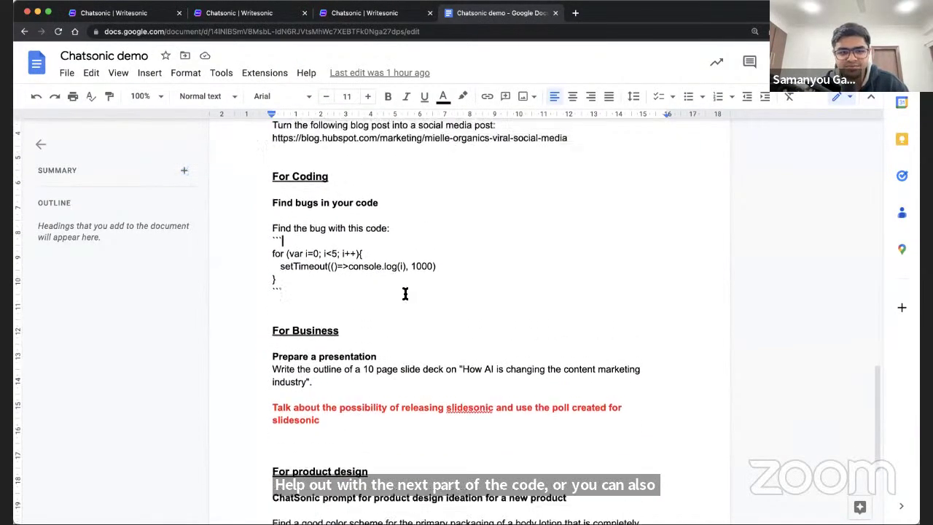
{"action": "scroll", "coordinate": [406, 293], "scroll_direction": "up", "scroll_amount": 1}
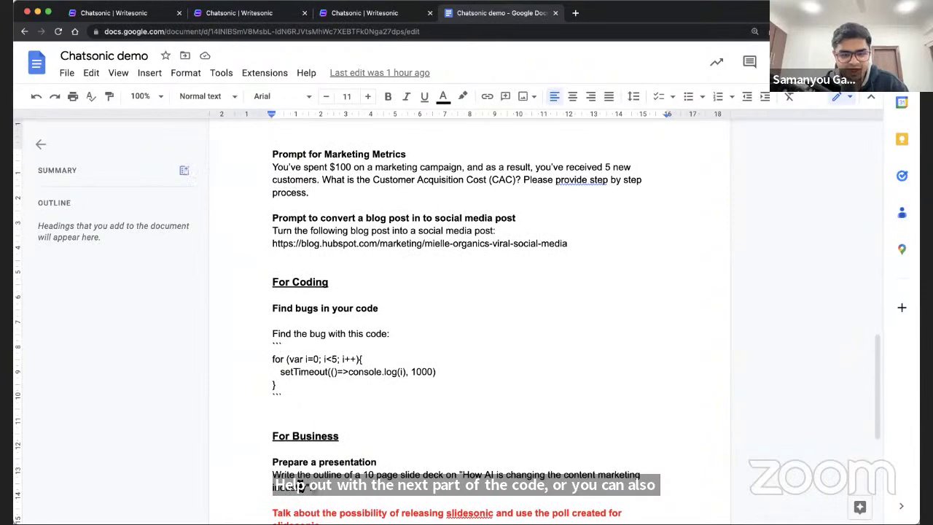
{"action": "left_click_drag", "start_coordinate": [310, 487], "coordinate": [274, 475]}
{"action": "left_click", "coordinate": [338, 475]}
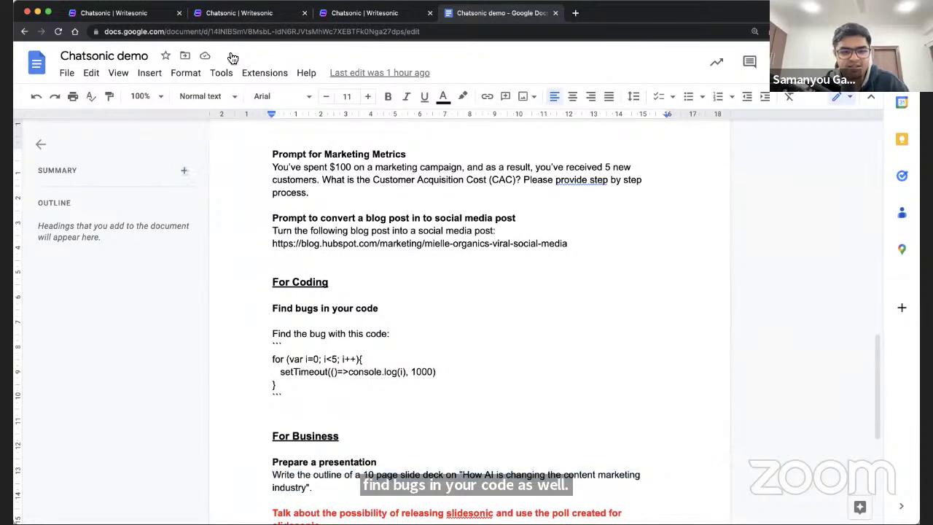
Step: Send Chatsonic the prompt "Write the outline of a 10 page slide deck on "How AI is changing the content marketing industry"."
{"action": "left_click", "coordinate": [139, 12]}
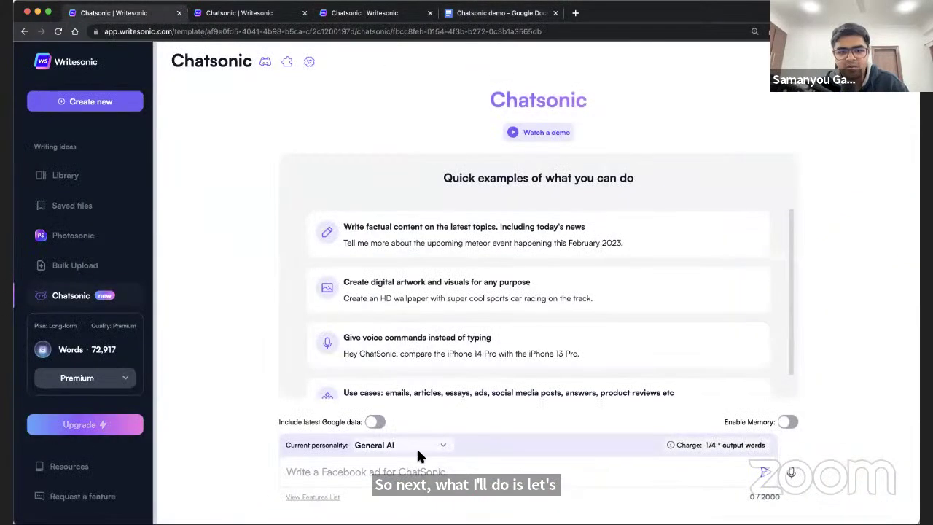
{"action": "type", "text": "Write the outline of a 10 page slide deck on \"How AI is changing the content marketing industry\"."}
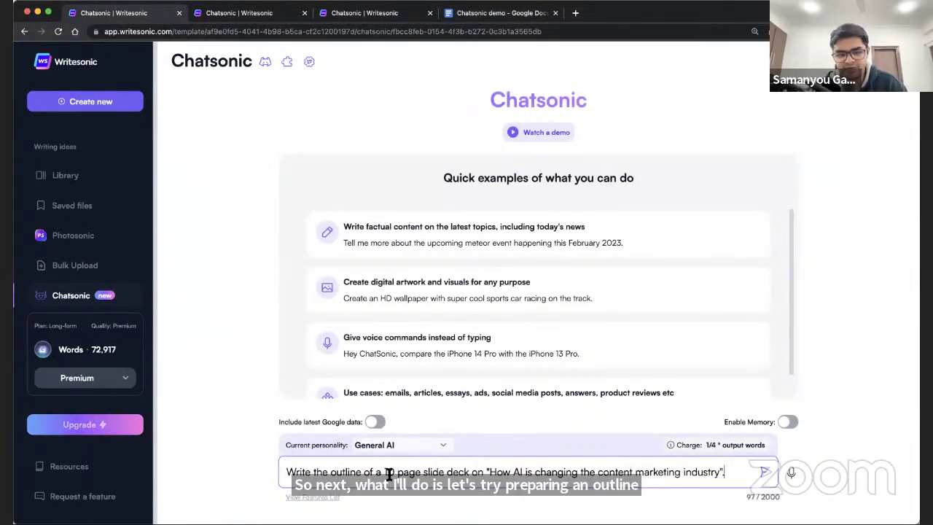
{"action": "left_click_drag", "start_coordinate": [382, 473], "coordinate": [394, 473]}
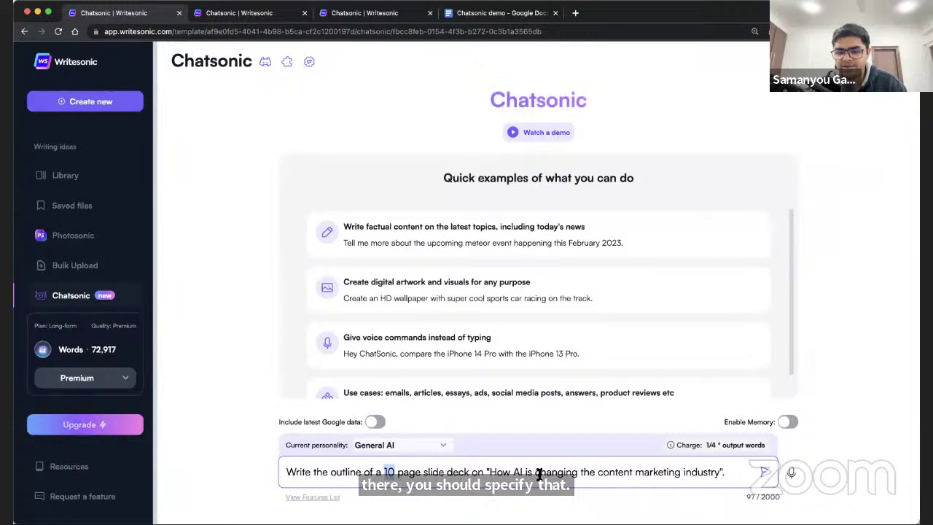
{"action": "left_click", "coordinate": [491, 474]}
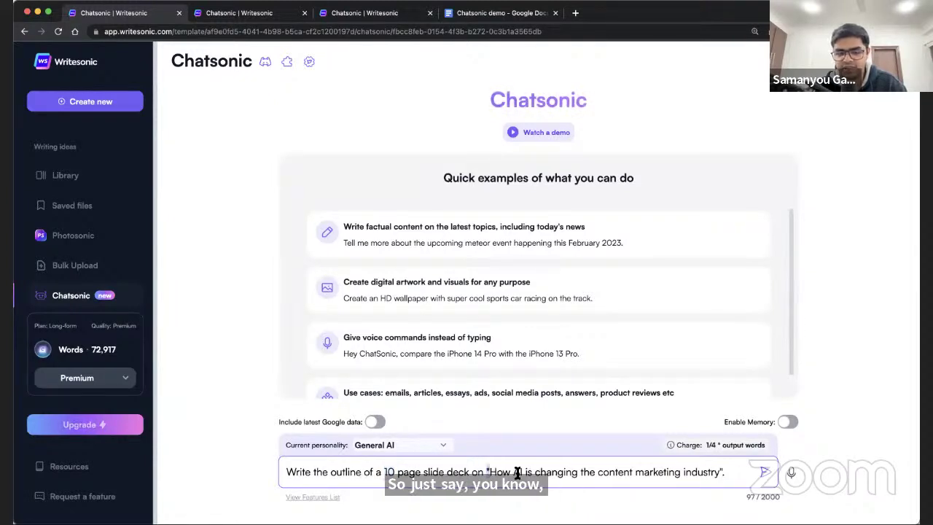
{"action": "left_click", "coordinate": [744, 477]}
{"action": "key", "text": "Return"}
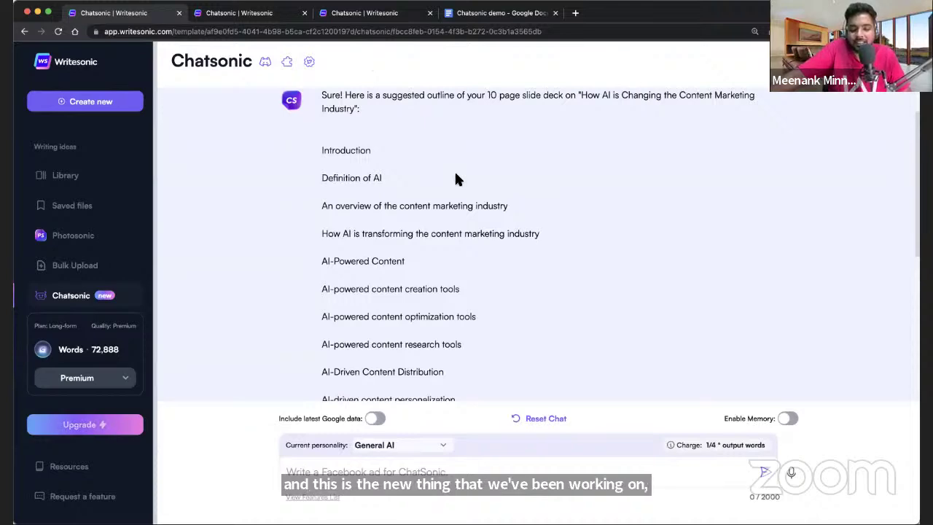
Step: Look through the demo document's business, product design and SEO prompts
{"action": "left_click", "coordinate": [497, 13]}
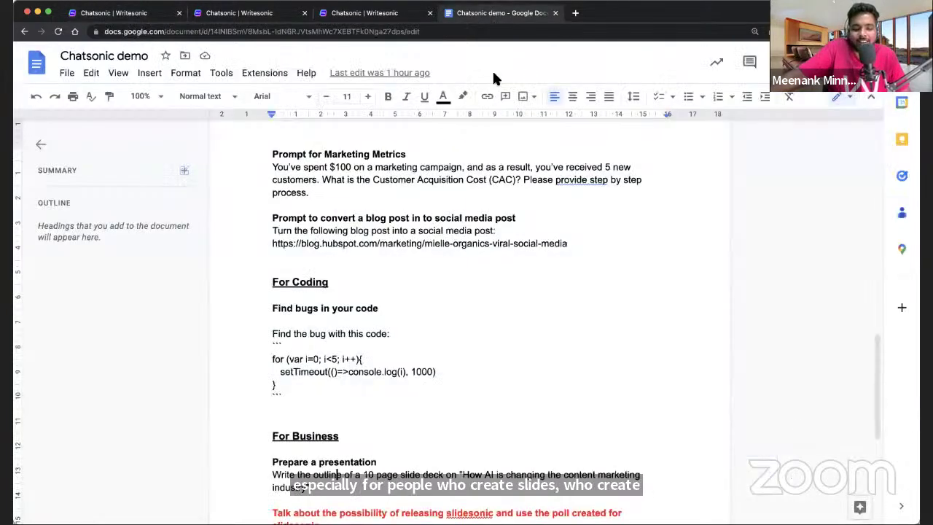
{"action": "scroll", "coordinate": [483, 253], "scroll_direction": "down", "scroll_amount": 5}
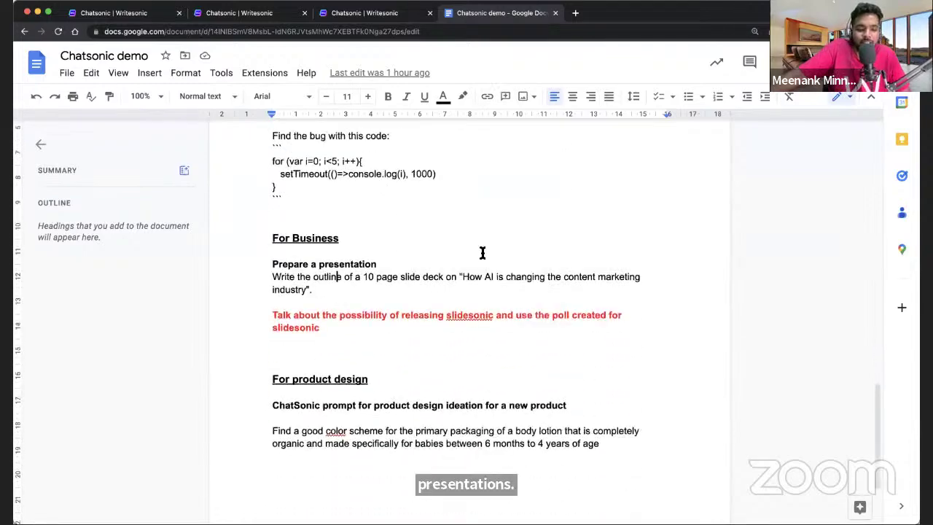
{"action": "scroll", "coordinate": [482, 253], "scroll_direction": "up", "scroll_amount": 15}
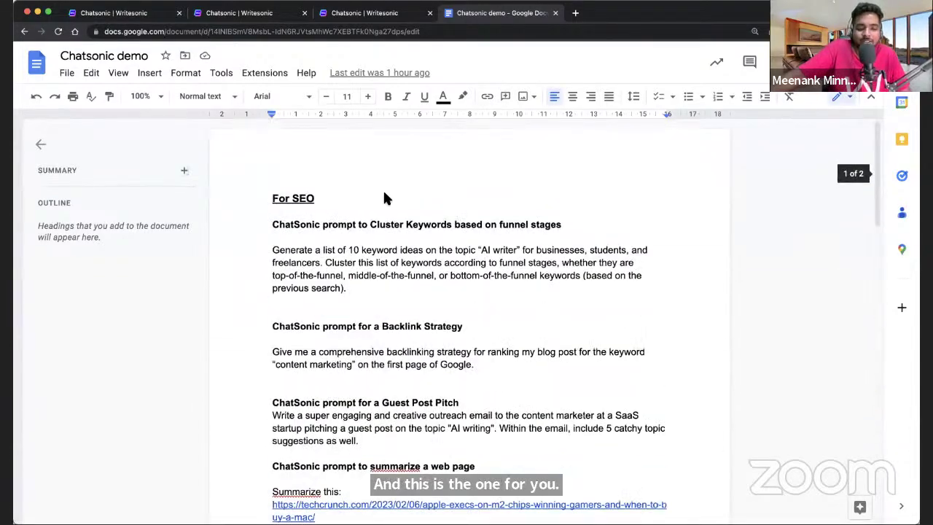
Step: Return to Chatsonic and reset the slide deck outline chat
{"action": "left_click", "coordinate": [155, 16]}
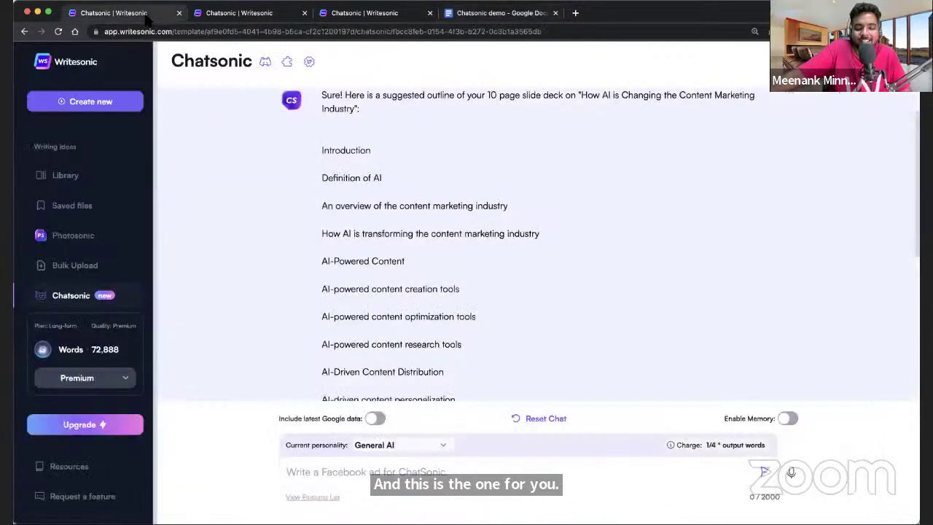
{"action": "left_click", "coordinate": [542, 417]}
{"action": "left_click", "coordinate": [562, 313]}
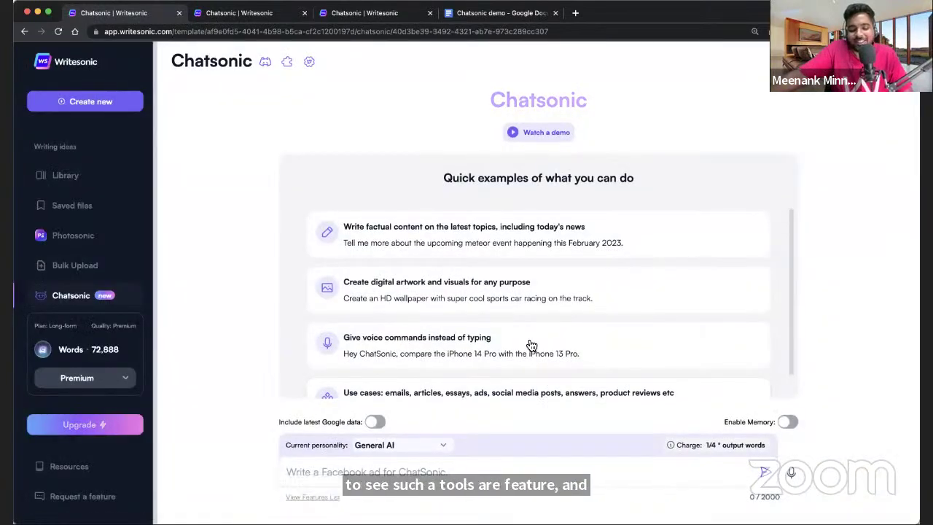
{"action": "scroll", "coordinate": [530, 300], "scroll_direction": "down", "scroll_amount": 1}
{"action": "scroll", "coordinate": [529, 300], "scroll_direction": "up", "scroll_amount": 2}
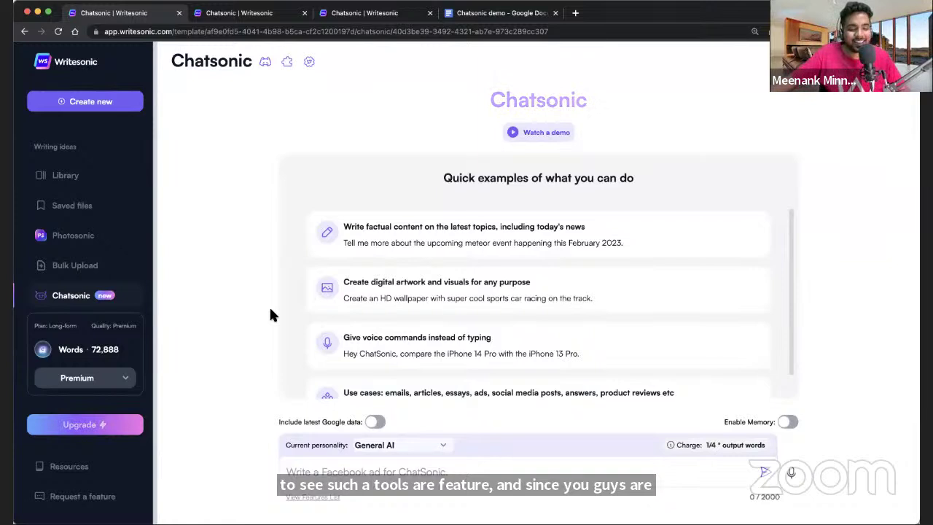
Step: Include the latest Google data and send the example prompt comparing the iPhone 14 Pro with the iPhone 13 Pro
{"action": "left_click", "coordinate": [375, 423]}
{"action": "left_click", "coordinate": [425, 357]}
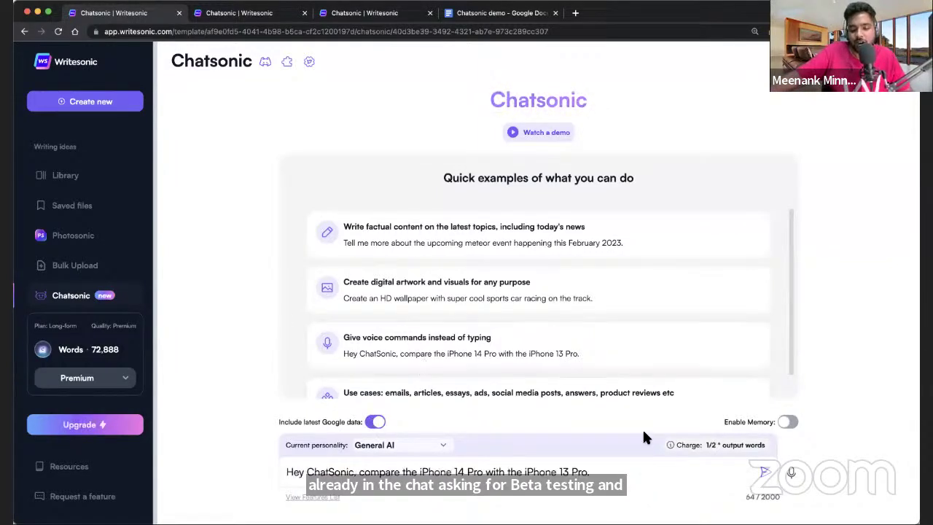
{"action": "left_click", "coordinate": [763, 472]}
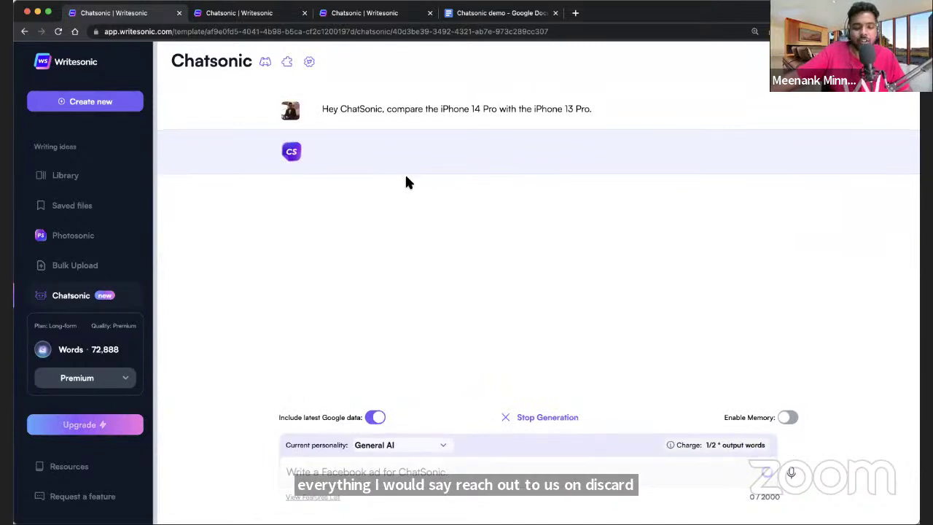
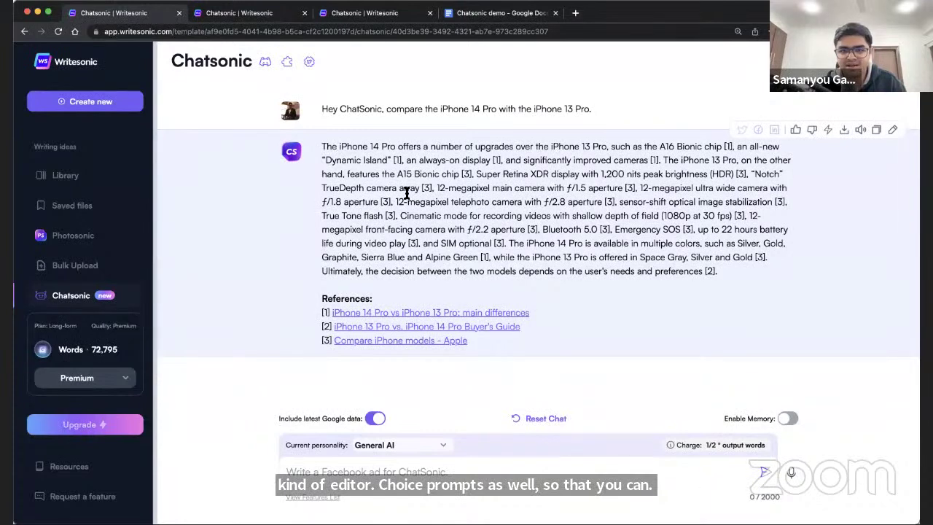
Step: Reset the iPhone comparison chat and turn off the latest Google data
{"action": "left_click", "coordinate": [539, 417]}
{"action": "left_click", "coordinate": [560, 314]}
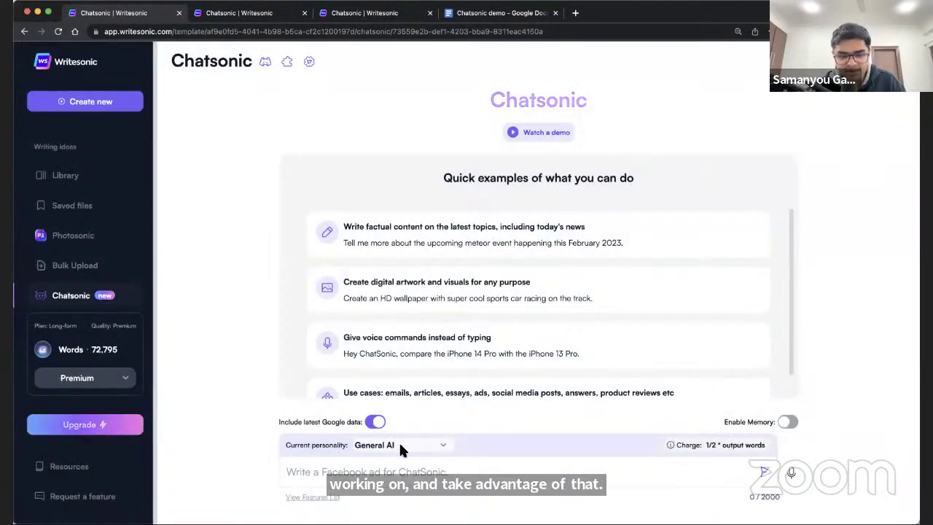
{"action": "left_click", "coordinate": [376, 421]}
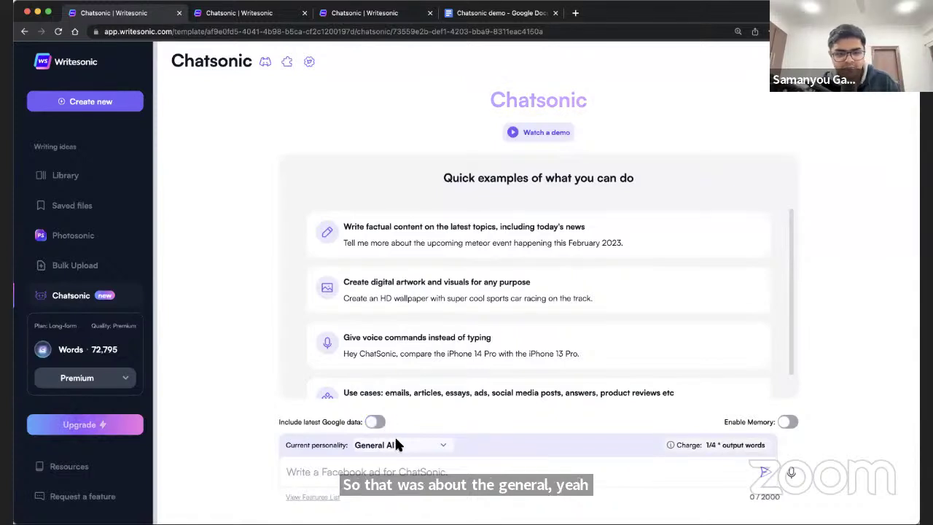
Step: Look through the available Chatsonic personalities and choose Poet
{"action": "left_click", "coordinate": [395, 440]}
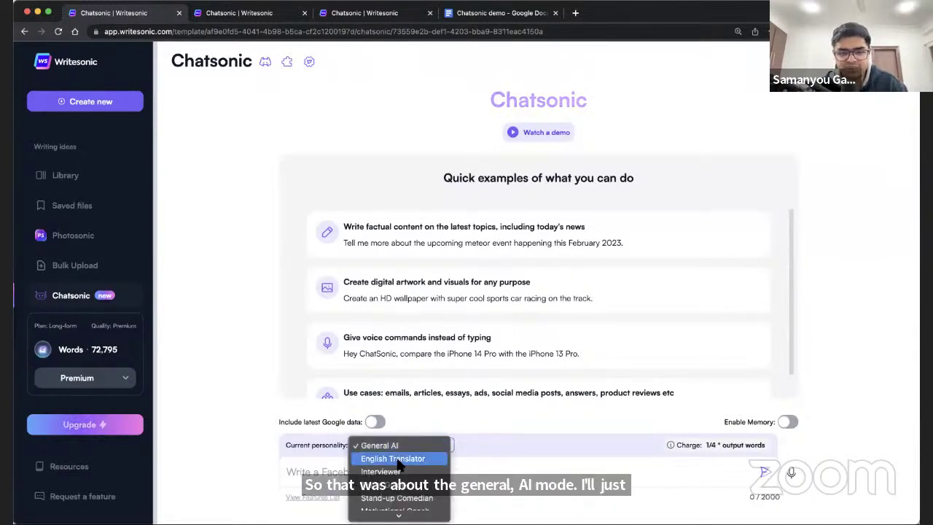
{"action": "scroll", "coordinate": [399, 465], "scroll_direction": "down", "scroll_amount": 3}
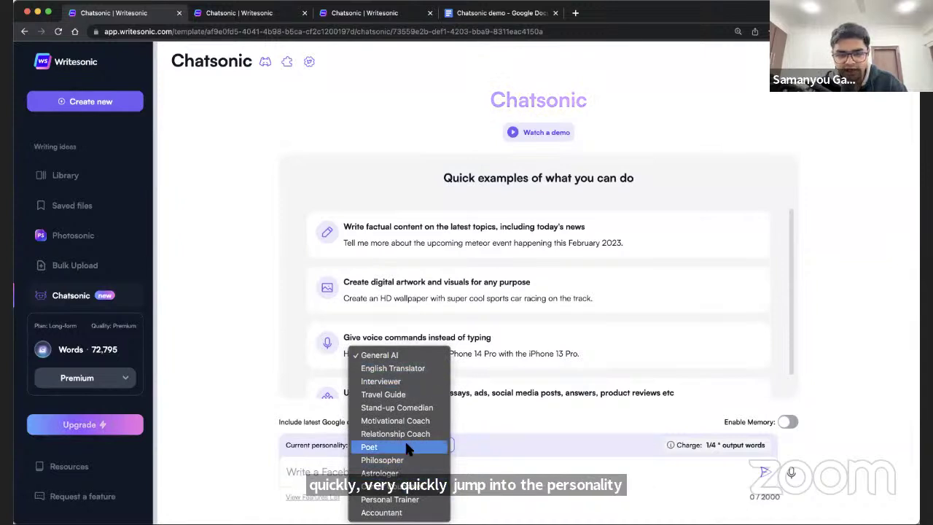
{"action": "key", "text": "Up"}
{"action": "key", "text": "Up"}
{"action": "key", "text": "Up"}
{"action": "key", "text": "Up"}
{"action": "key", "text": "Up"}
{"action": "key", "text": "Down"}
{"action": "key", "text": "Down"}
{"action": "key", "text": "Down"}
{"action": "key", "text": "Down"}
{"action": "key", "text": "Down"}
{"action": "key", "text": "Down"}
{"action": "key", "text": "Down"}
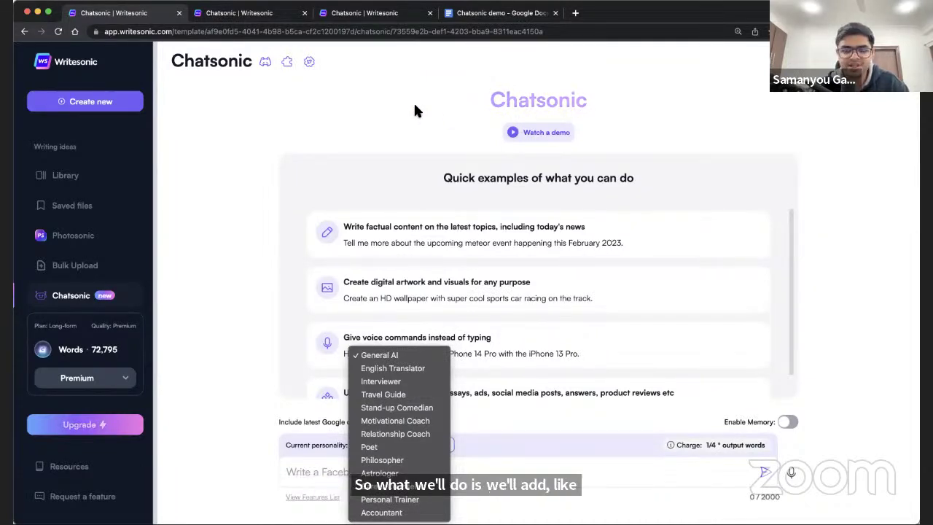
{"action": "left_click", "coordinate": [392, 447]}
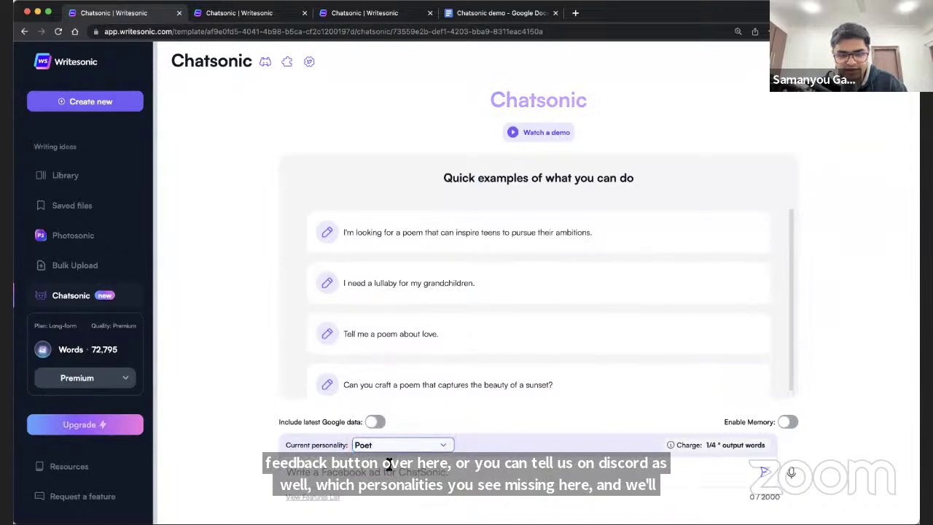
Step: Take the example prompt for a love poem, change its topic to marketing, and send it
{"action": "left_click", "coordinate": [389, 466]}
{"action": "scroll", "coordinate": [454, 333], "scroll_direction": "down", "scroll_amount": 1}
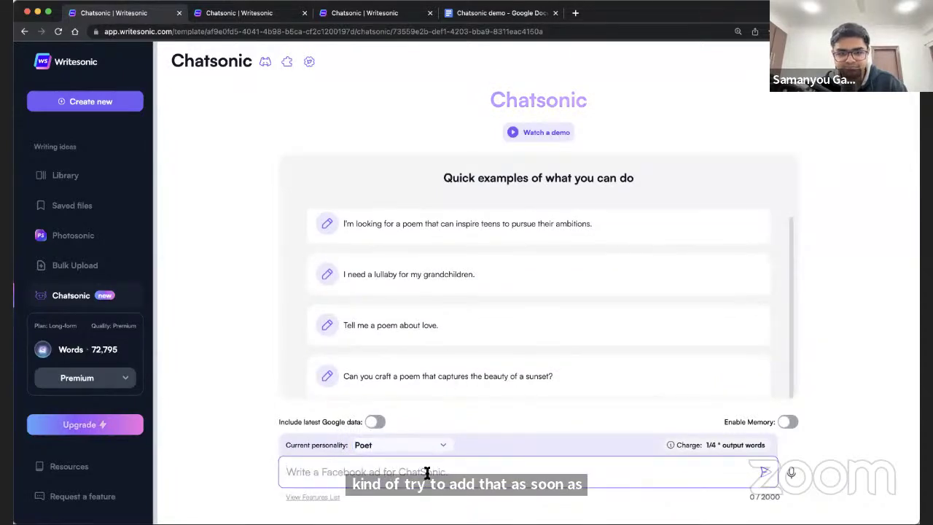
{"action": "left_click", "coordinate": [421, 340]}
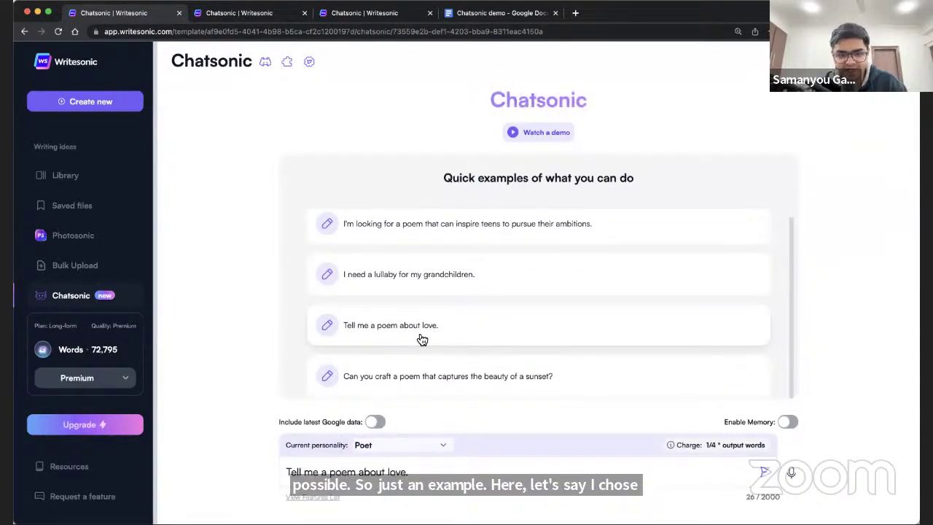
{"action": "double_click", "coordinate": [399, 470]}
{"action": "type", "text": "marke"}
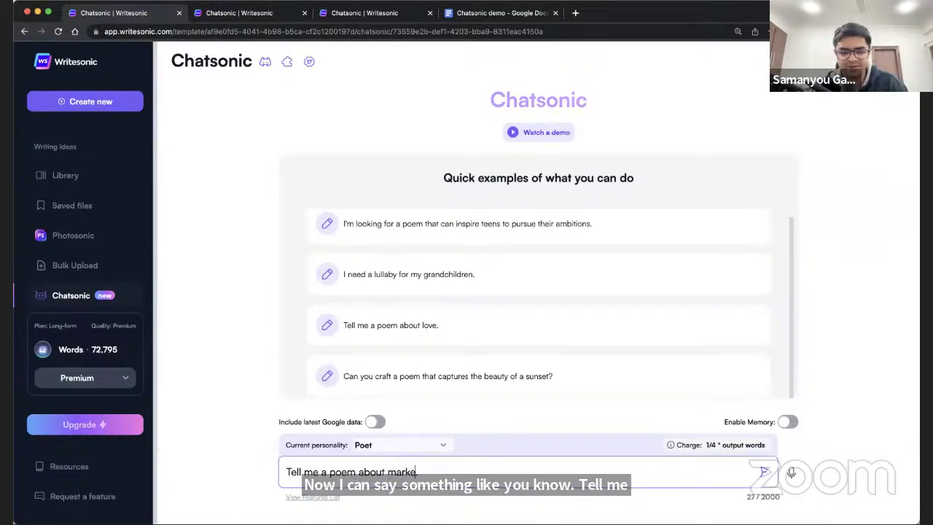
{"action": "type", "text": "ting"}
{"action": "key", "text": "Return"}
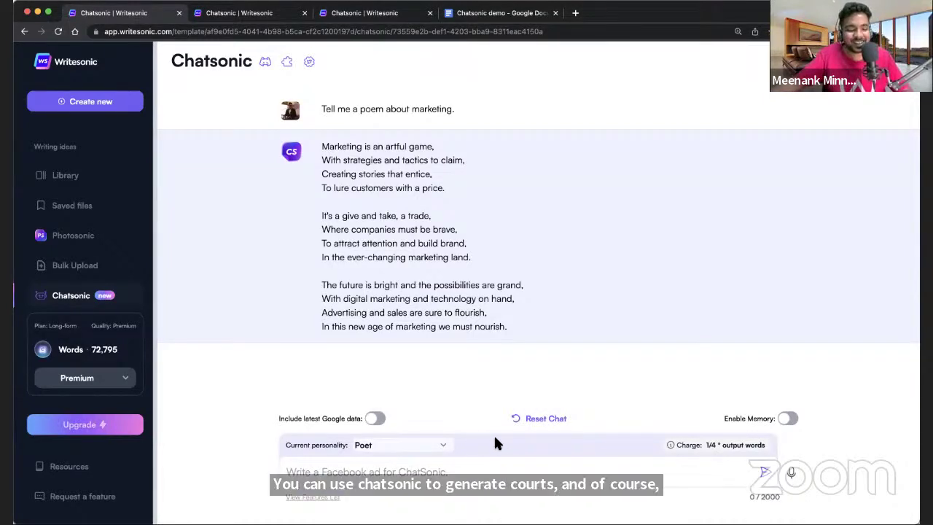
Step: Reset the marketing poem chat and switch the personality to Travel Guide
{"action": "left_click", "coordinate": [528, 417]}
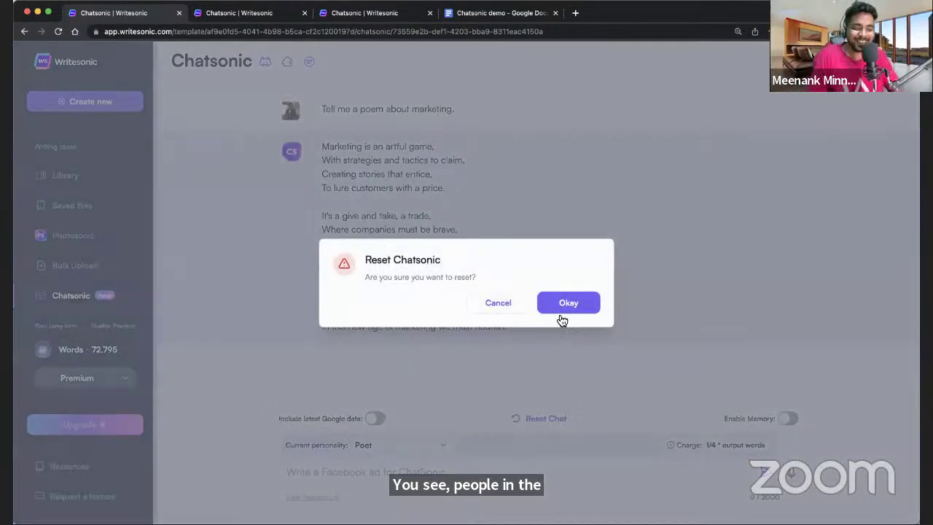
{"action": "left_click", "coordinate": [561, 312]}
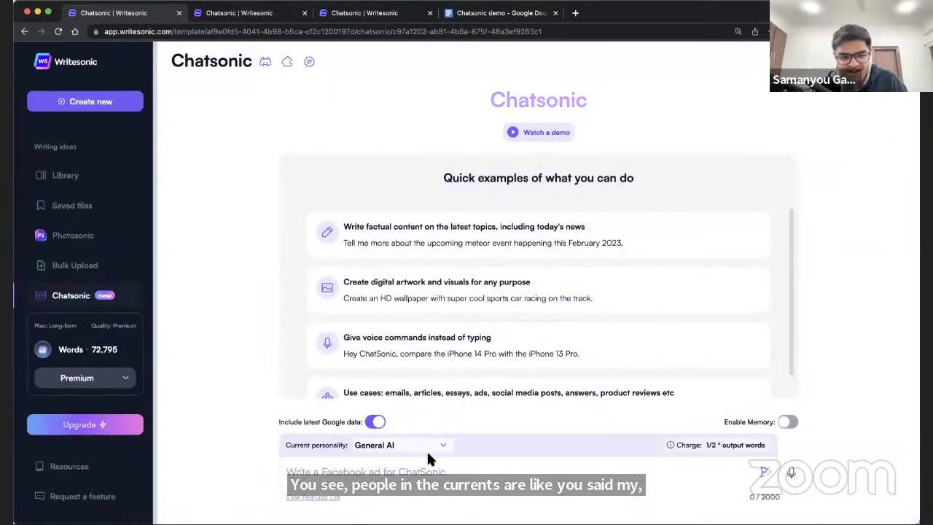
{"action": "left_click", "coordinate": [427, 446]}
{"action": "scroll", "coordinate": [432, 475], "scroll_direction": "down", "scroll_amount": 3}
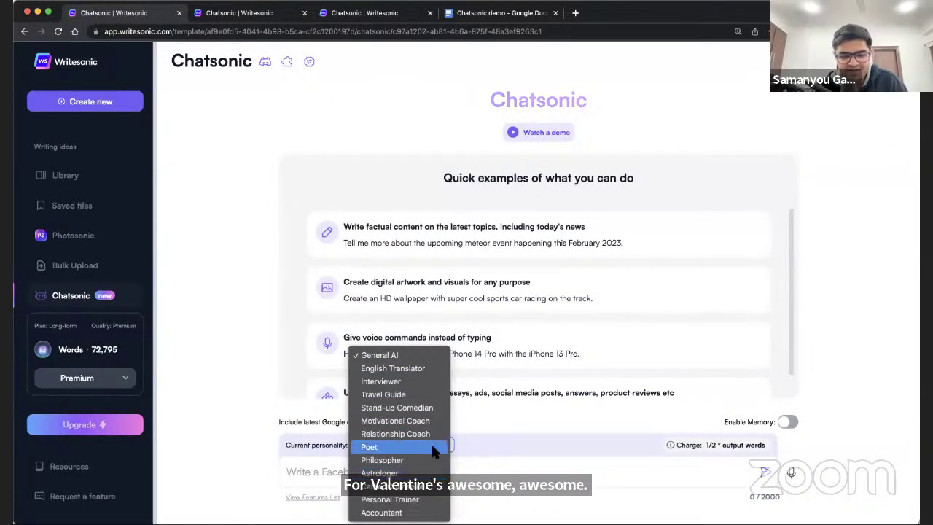
{"action": "left_click", "coordinate": [415, 392]}
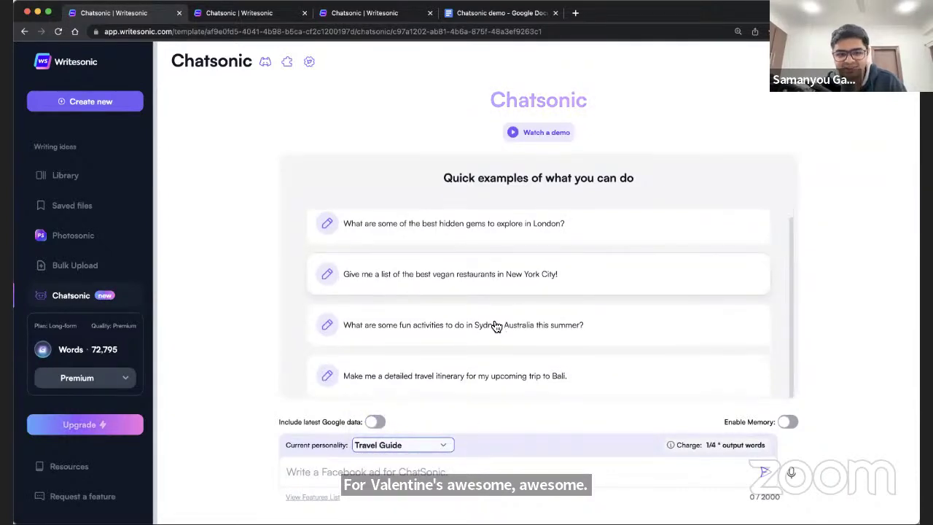
Step: Send the example prompt asking for the best hidden gems to explore in London, keeping the chat open
{"action": "left_click", "coordinate": [492, 252]}
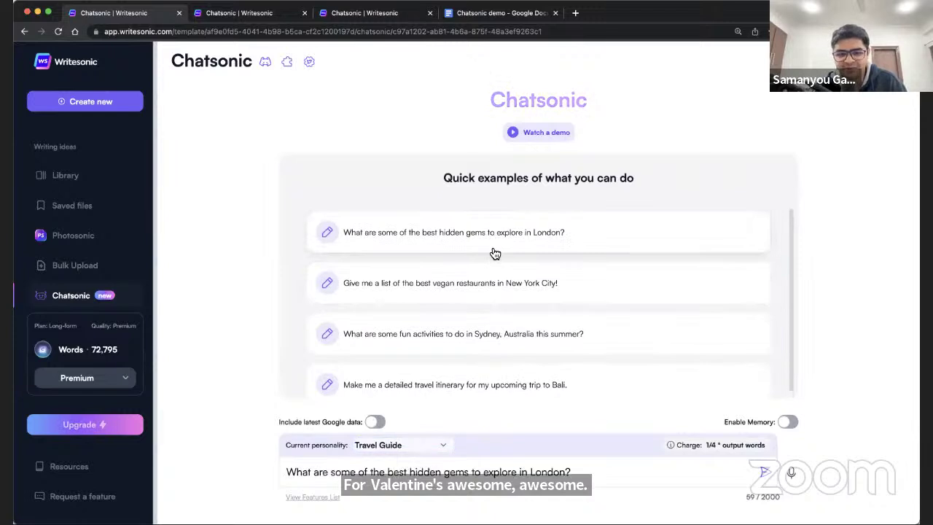
{"action": "key", "text": "Return"}
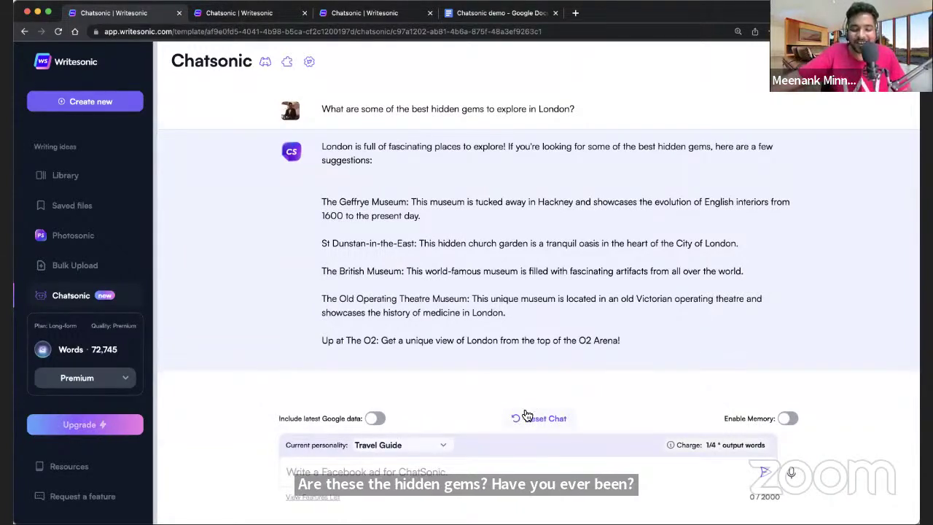
{"action": "left_click", "coordinate": [525, 416]}
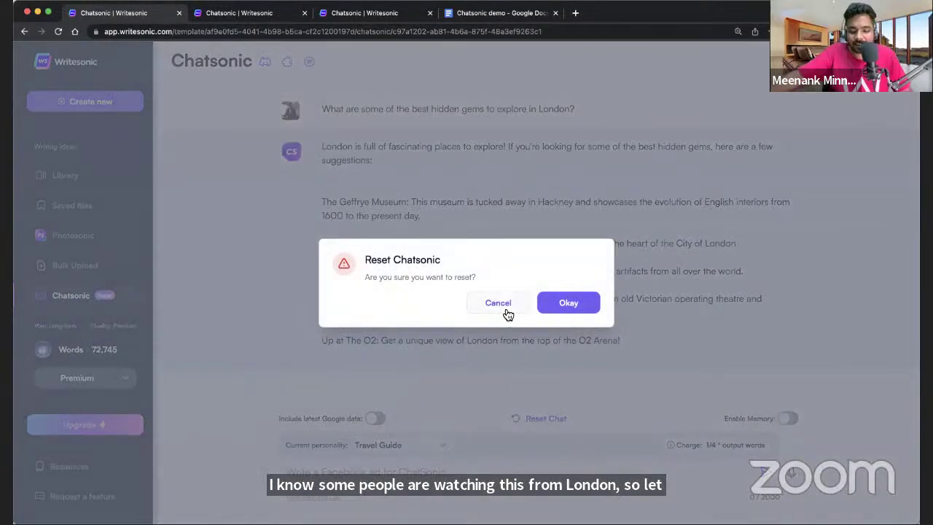
{"action": "left_click", "coordinate": [508, 312]}
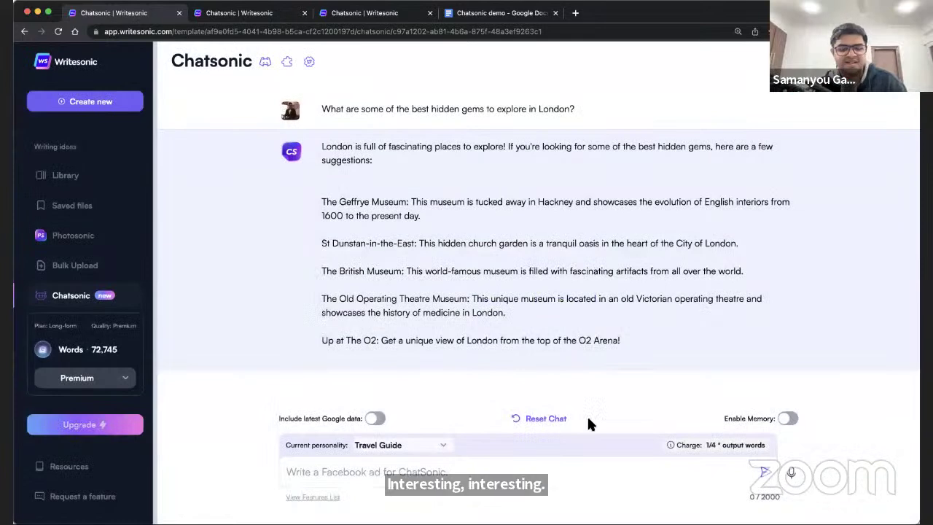
Step: Look through the other personalities without changing the selection, and reset the London chat
{"action": "left_click", "coordinate": [442, 445]}
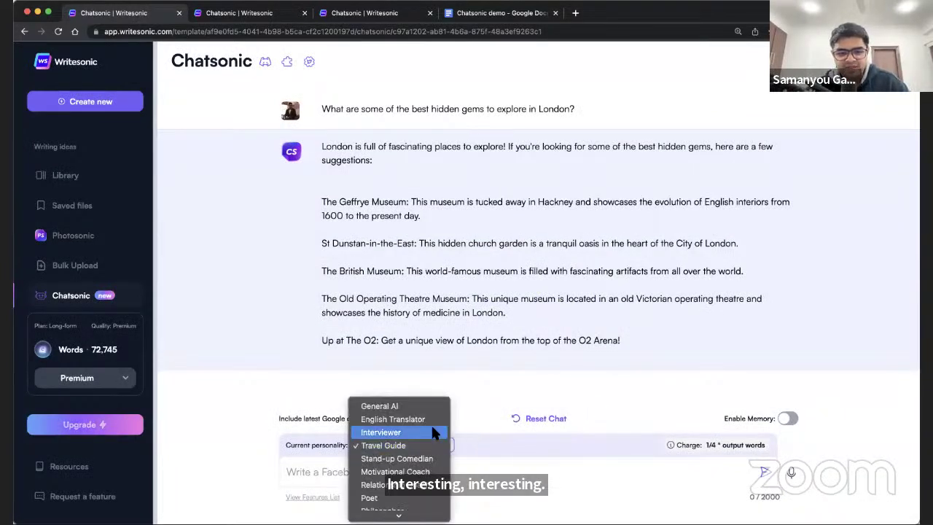
{"action": "scroll", "coordinate": [431, 423], "scroll_direction": "down", "scroll_amount": 2}
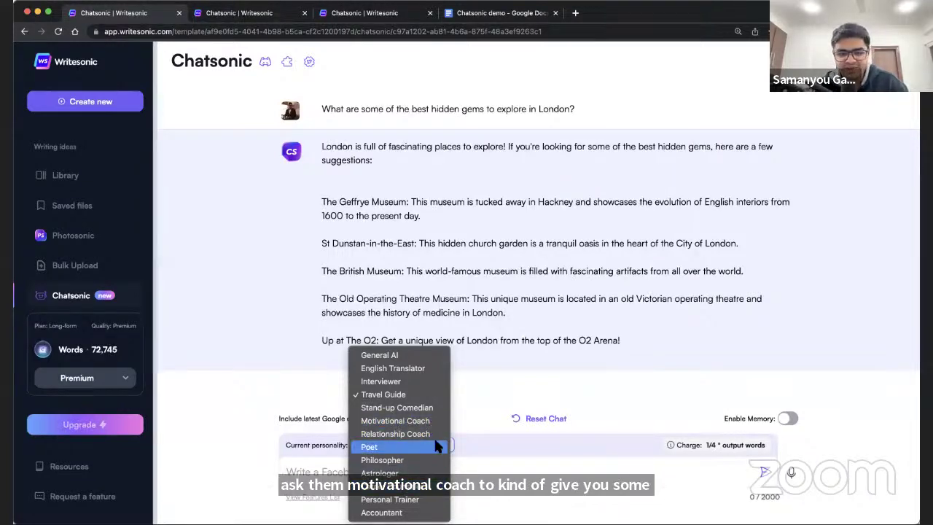
{"action": "left_click", "coordinate": [518, 430]}
{"action": "left_click", "coordinate": [530, 426]}
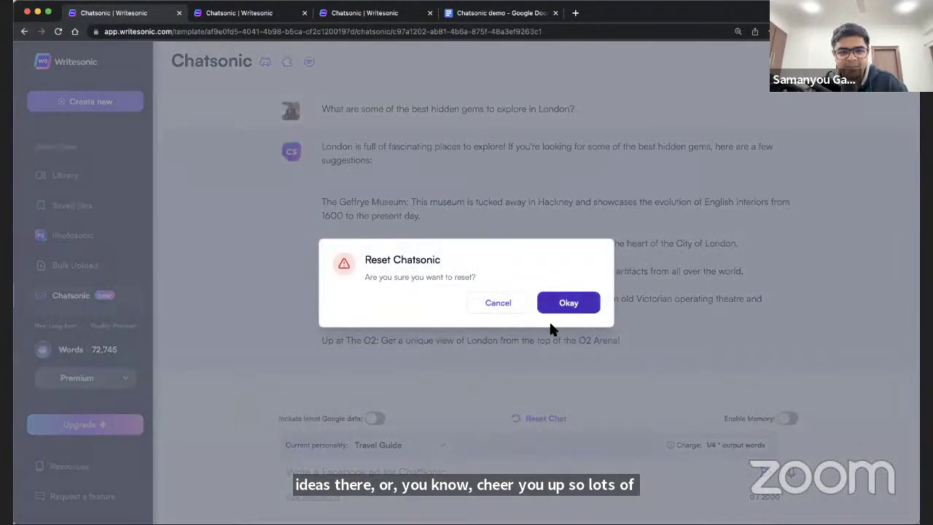
{"action": "left_click", "coordinate": [562, 303]}
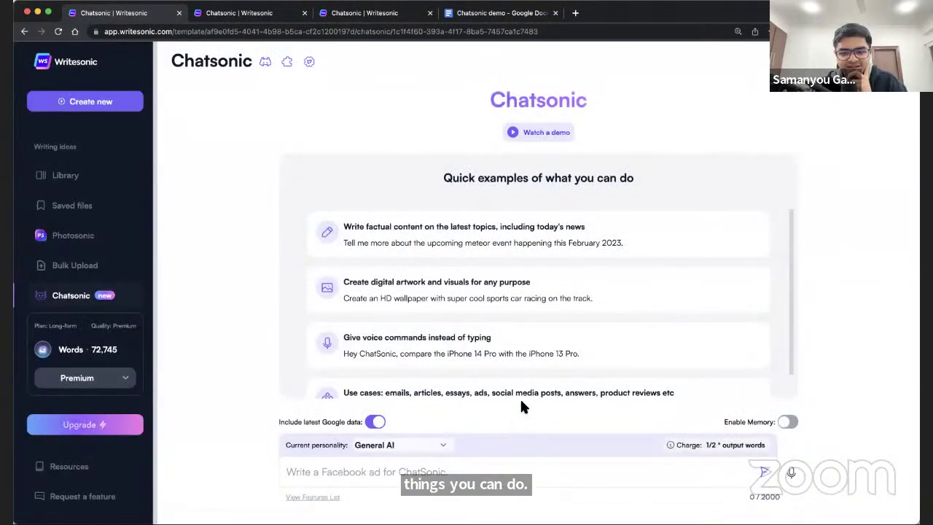
Step: Look through the Chatsonic extension's Chrome Web Store page, return to Chatsonic, and close the store page
{"action": "scroll", "coordinate": [525, 364], "scroll_direction": "down", "scroll_amount": 1}
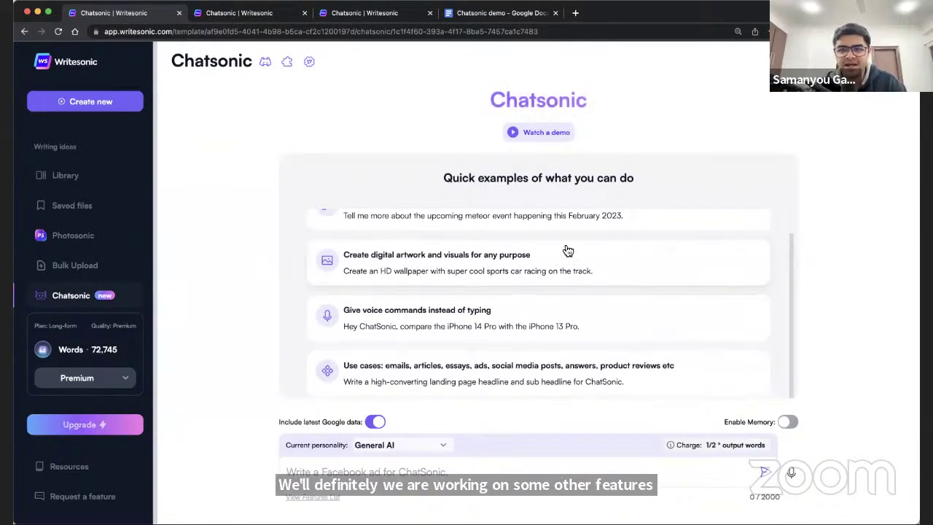
{"action": "left_click", "coordinate": [287, 61]}
{"action": "left_click", "coordinate": [252, 15]}
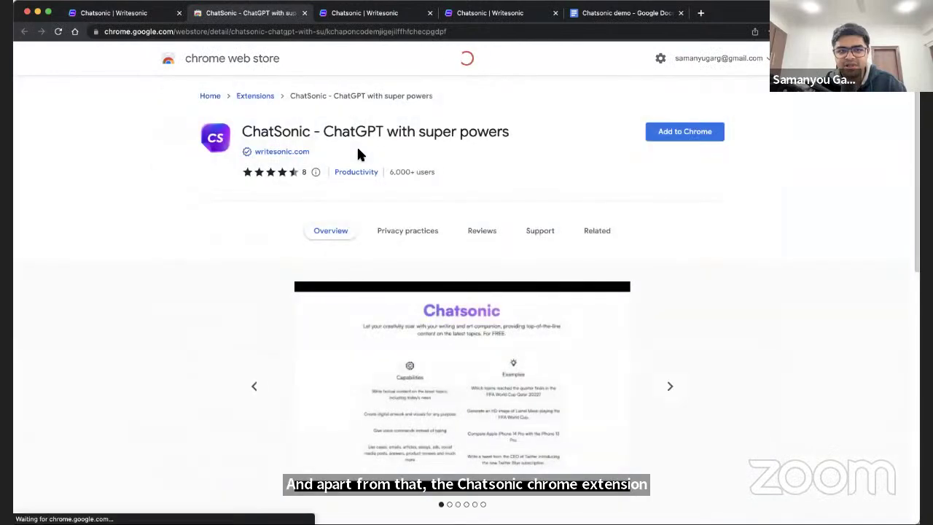
{"action": "scroll", "coordinate": [443, 202], "scroll_direction": "down", "scroll_amount": 2}
{"action": "scroll", "coordinate": [443, 202], "scroll_direction": "up", "scroll_amount": 2}
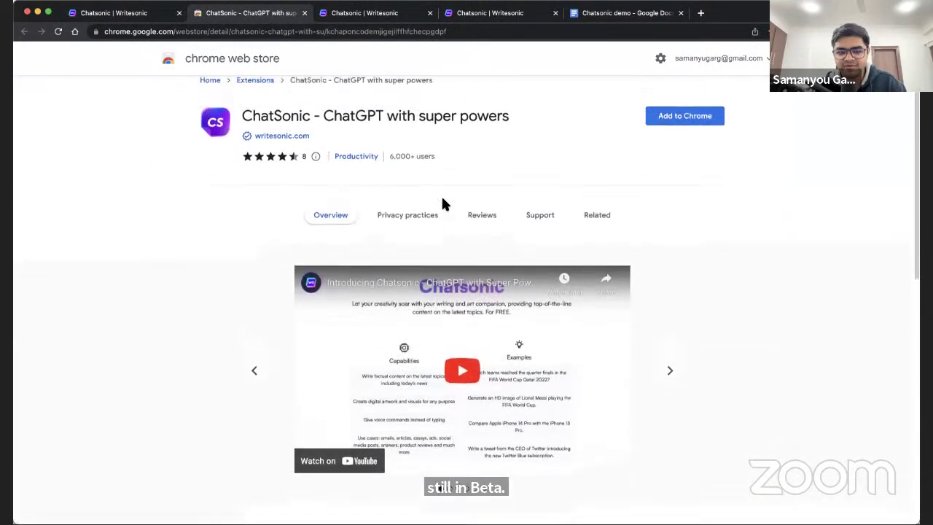
{"action": "scroll", "coordinate": [470, 235], "scroll_direction": "down", "scroll_amount": 3}
{"action": "scroll", "coordinate": [470, 238], "scroll_direction": "up", "scroll_amount": 1}
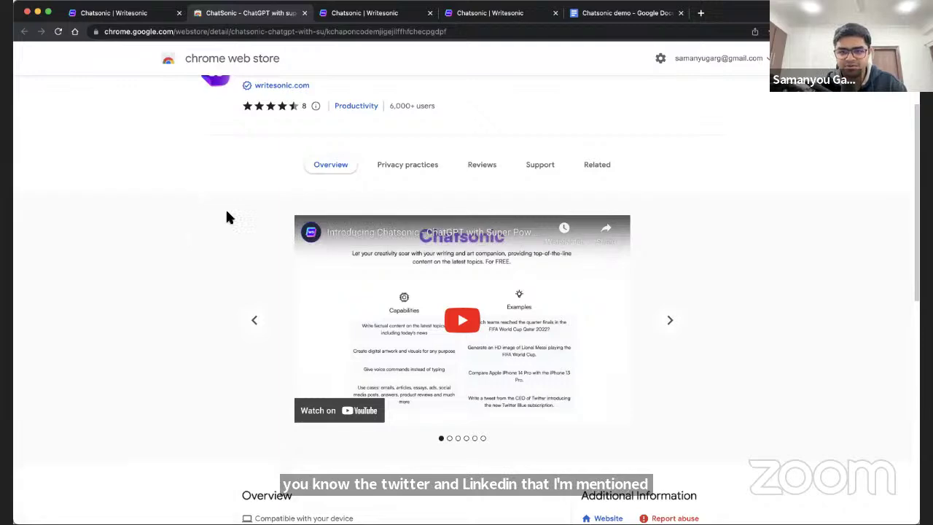
{"action": "left_click", "coordinate": [149, 13]}
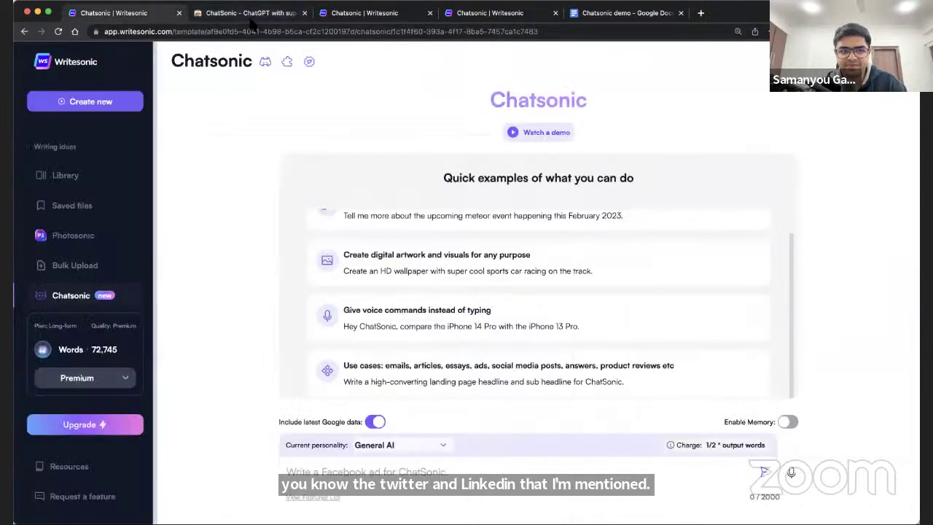
{"action": "left_click", "coordinate": [304, 13]}
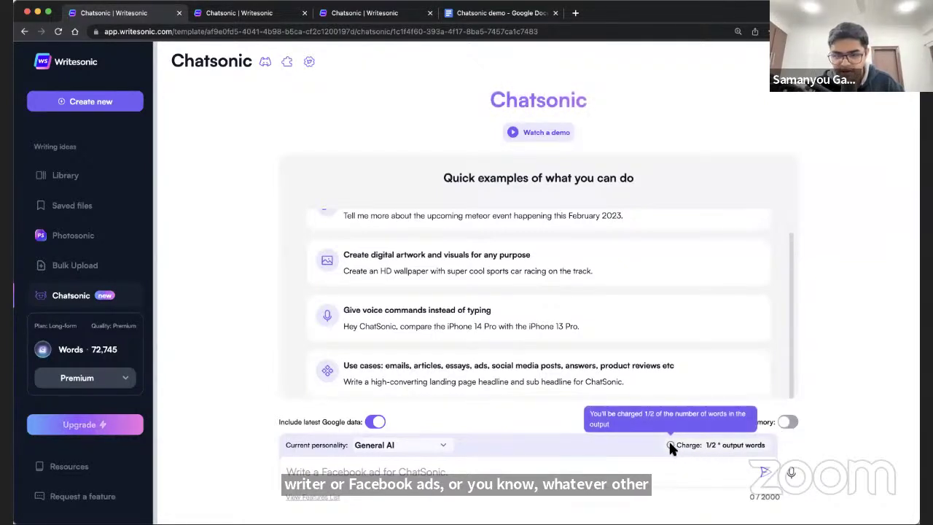
Step: Compare the word charge with and without the latest Google data, leaving that option turned off
{"action": "left_click", "coordinate": [384, 422]}
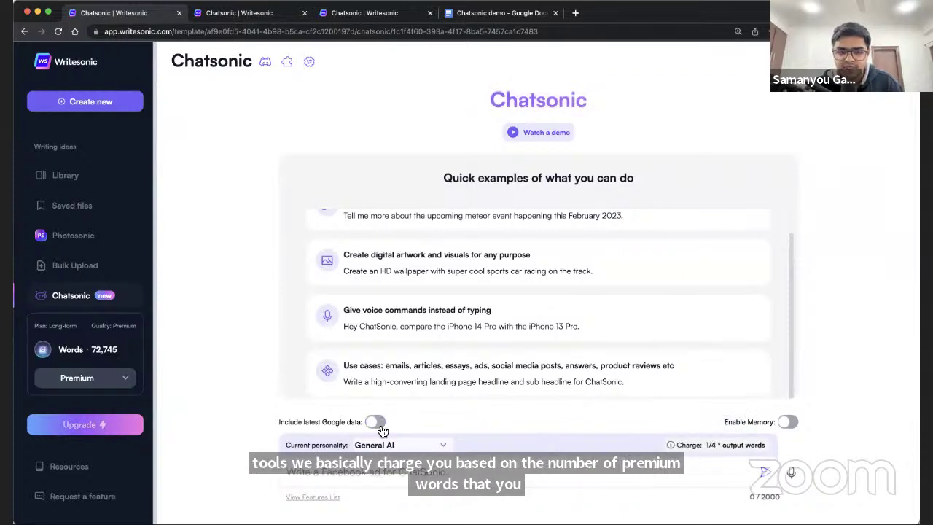
{"action": "scroll", "coordinate": [540, 314], "scroll_direction": "up", "scroll_amount": 2}
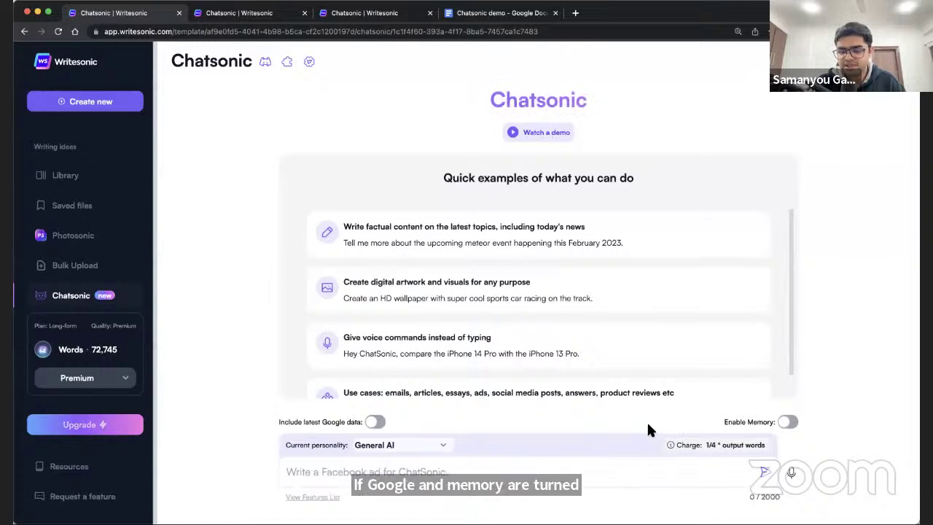
{"action": "left_click", "coordinate": [374, 421]}
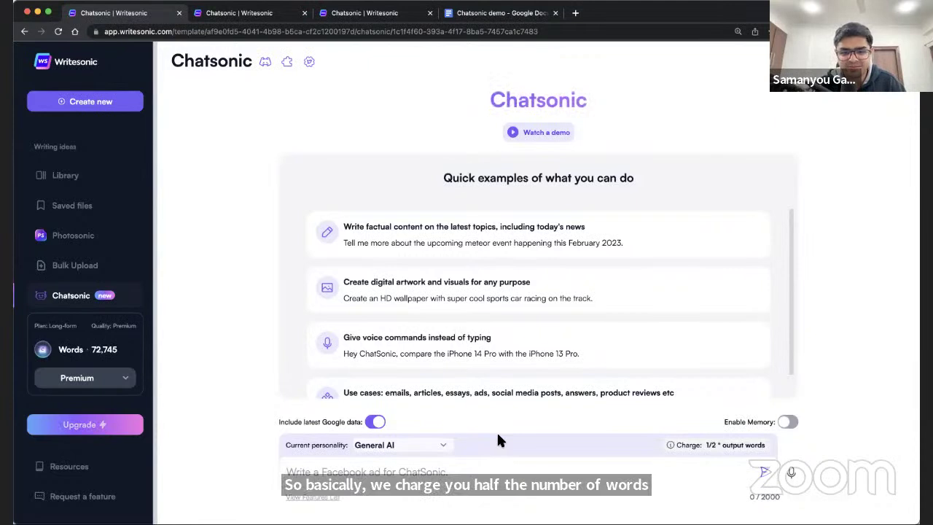
{"action": "left_click", "coordinate": [378, 424]}
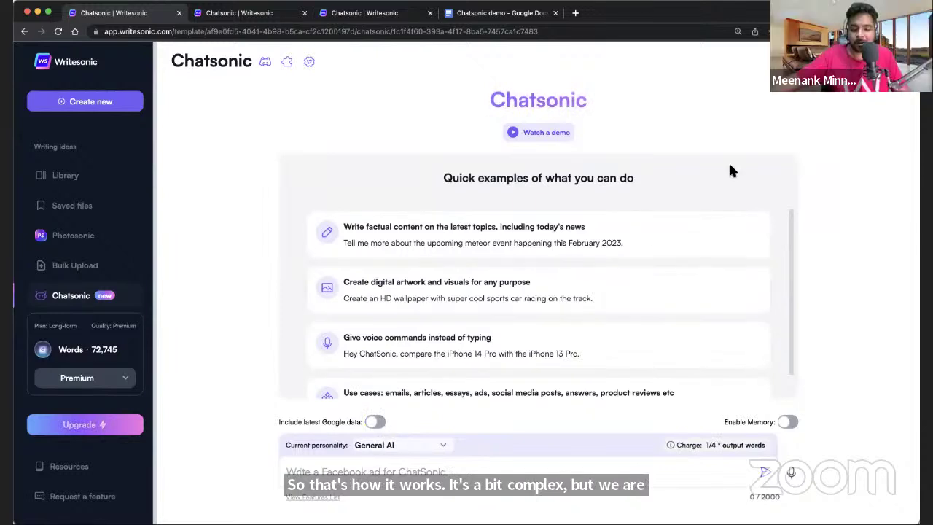